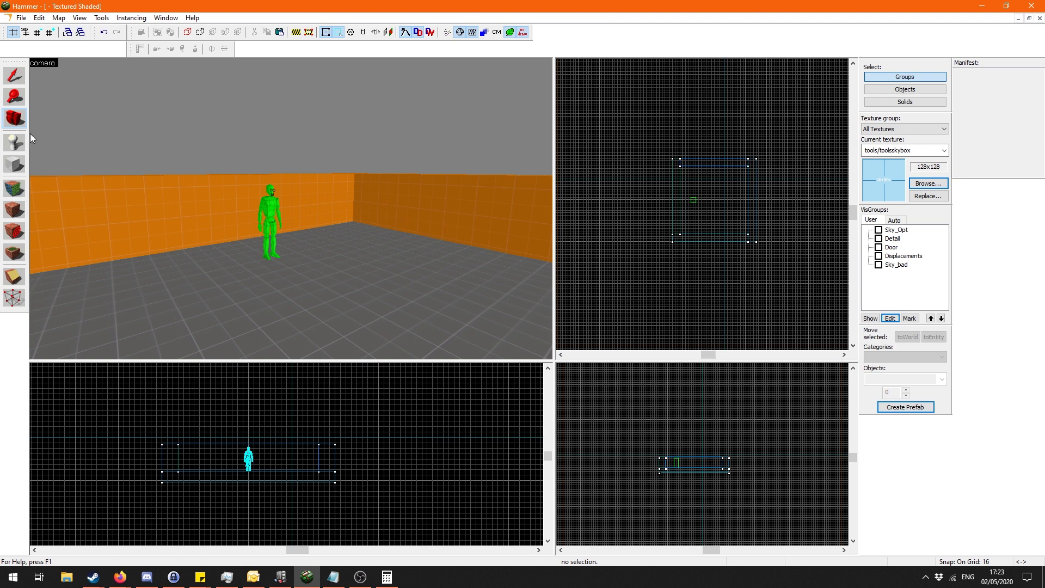
# Select the info_player_start entity standing in the orange-walled room.
pyautogui.press('z')
pyautogui.press('w')
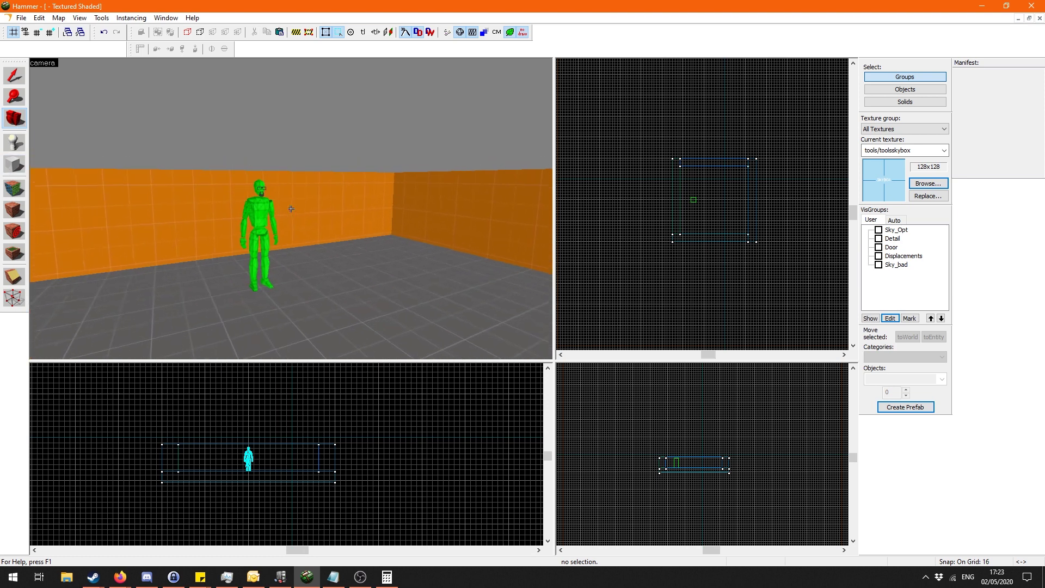
pyautogui.press('z')
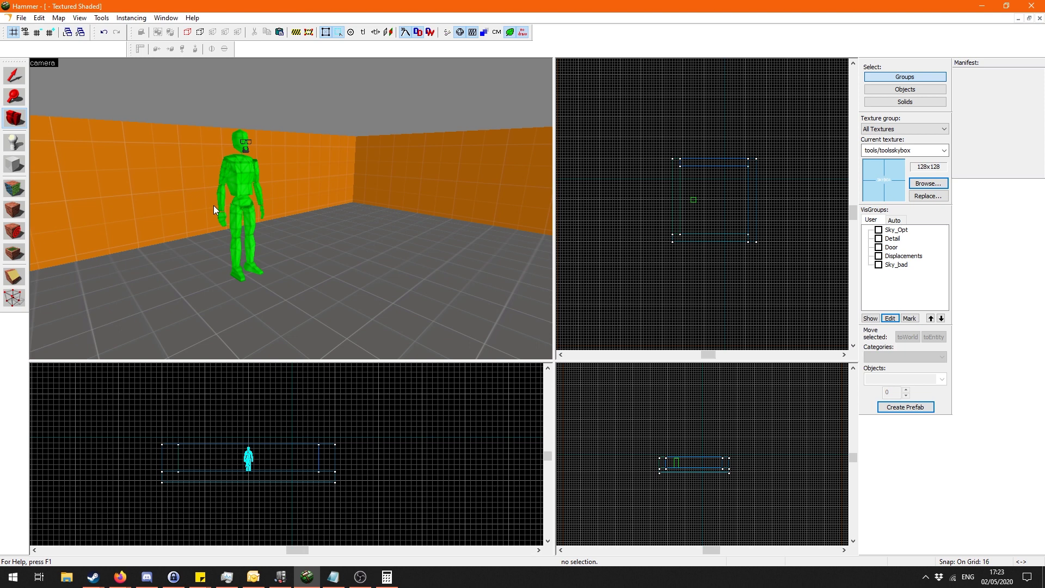
pyautogui.hotkey('shift', 's')
pyautogui.click(245, 157)
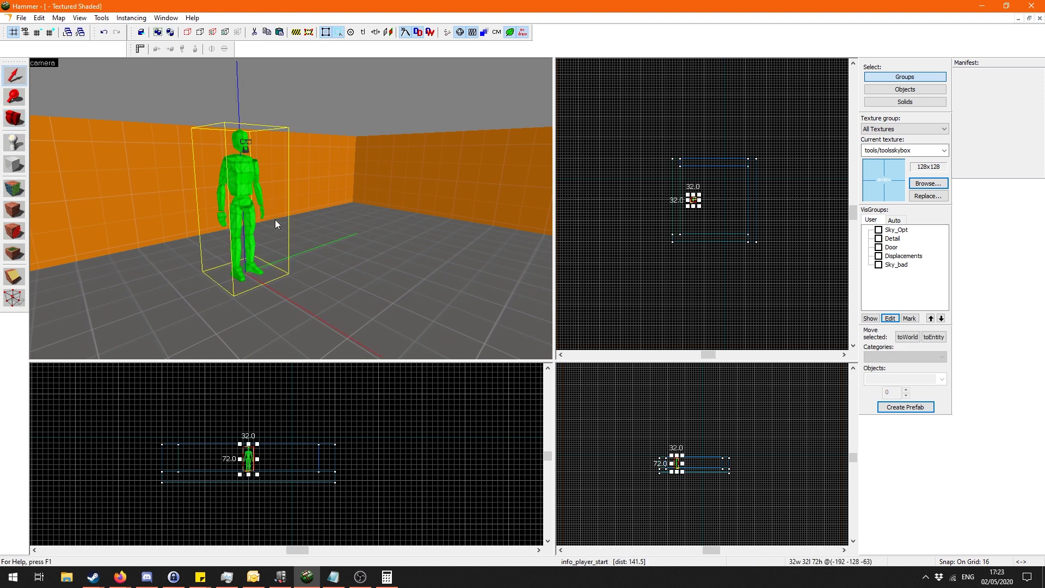
pyautogui.doubleClick(254, 191)
pyautogui.click(694, 163)
pyautogui.click(15, 117)
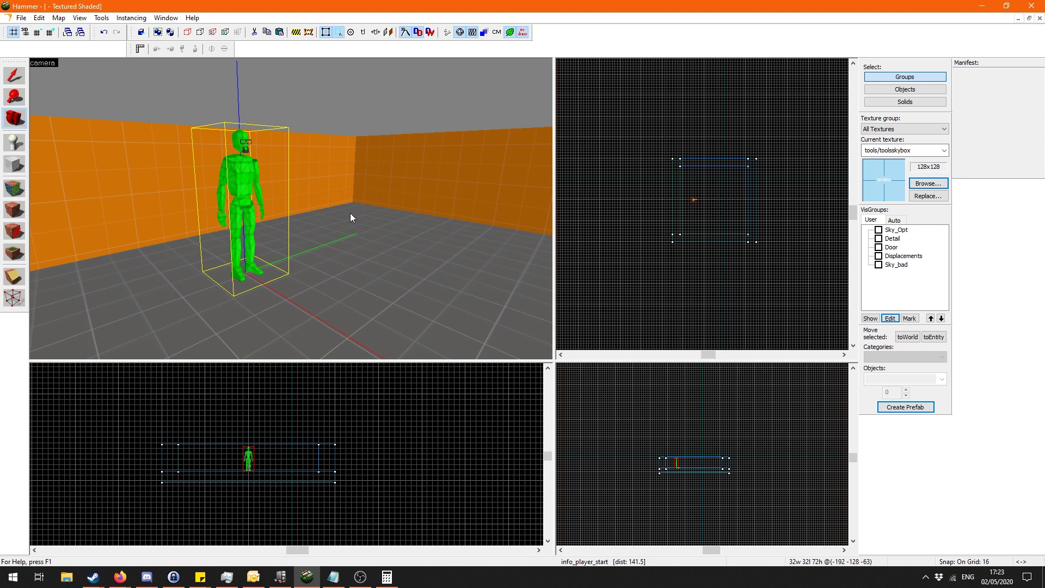
# Examine the selected player start and the surrounding open-topped room from several angles in the 3D view.
pyautogui.press('z')
pyautogui.press('w')
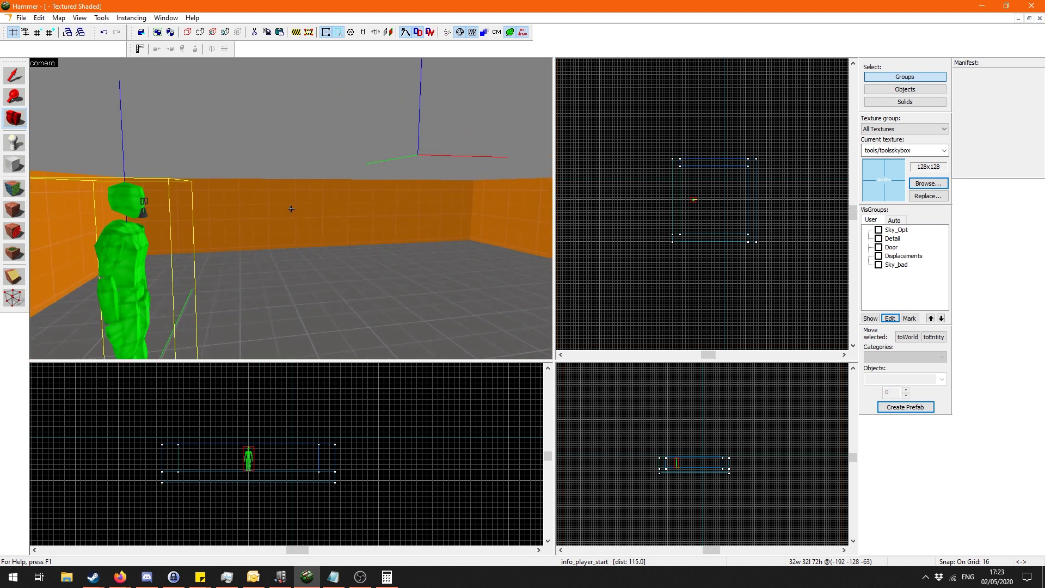
pyautogui.press('z')
pyautogui.press('z')
pyautogui.press('s')
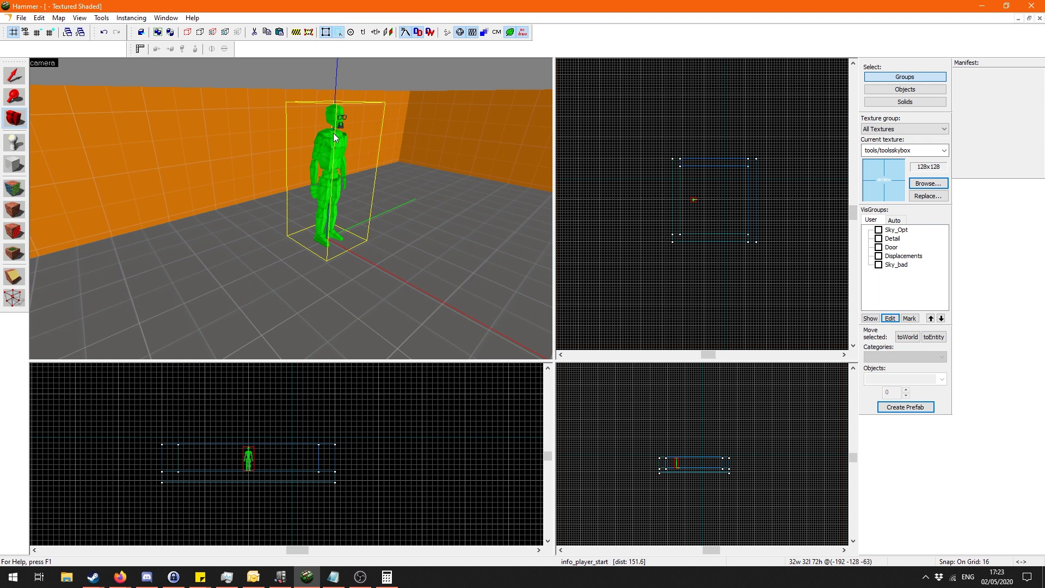
pyautogui.press('z')
pyautogui.press('s')
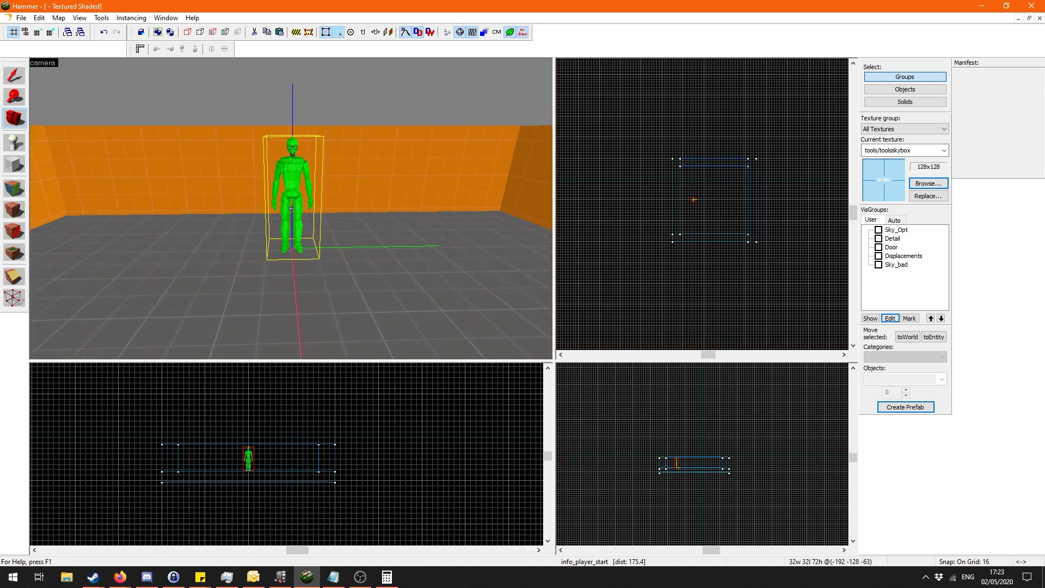
pyautogui.press('z')
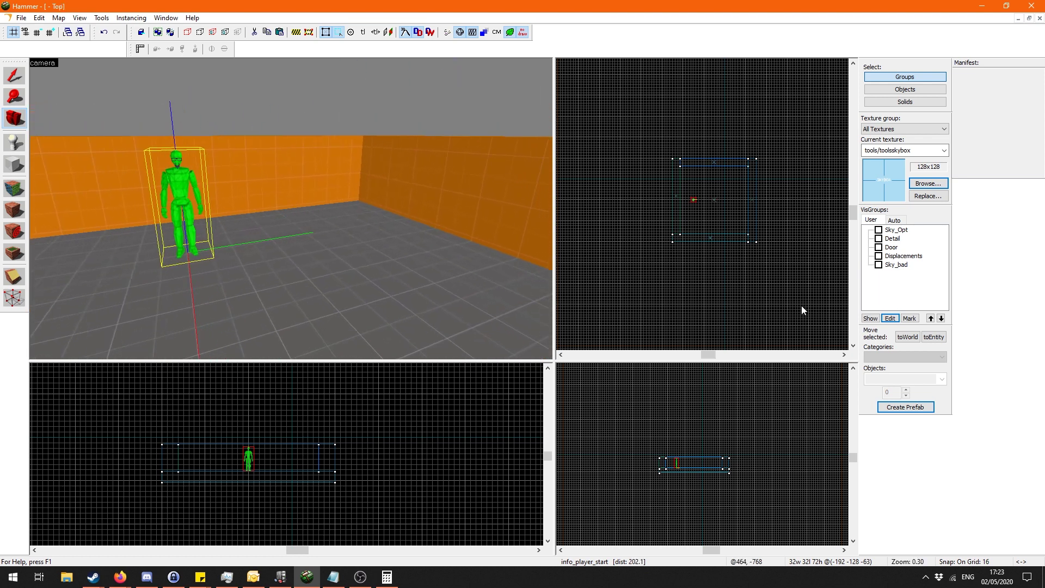
# Show the Door visgroup to compare the door with the player start, and hide the visgroup again.
pyautogui.click(878, 247)
pyautogui.press('w')
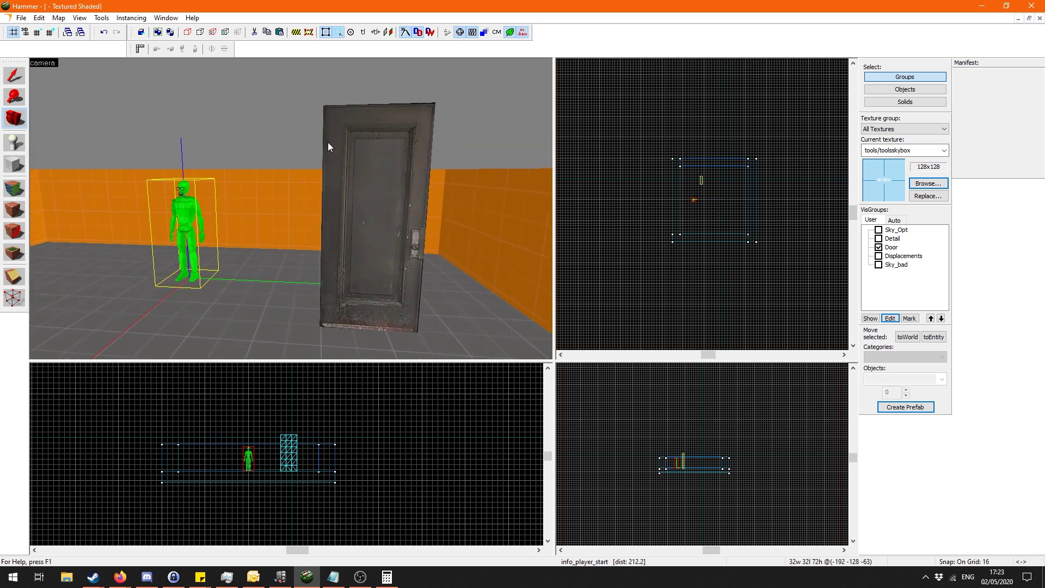
pyautogui.press('d')
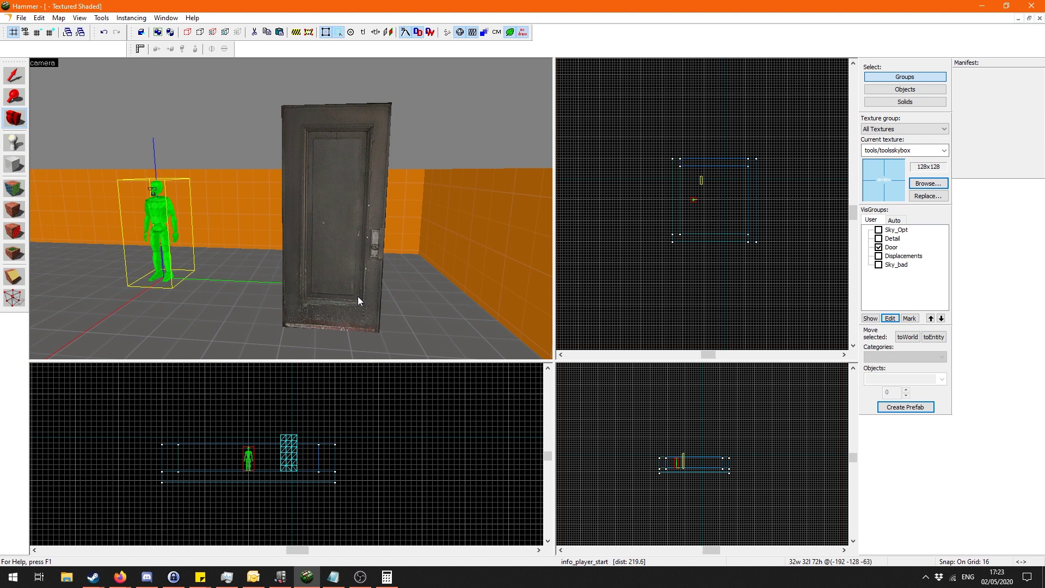
pyautogui.click(877, 247)
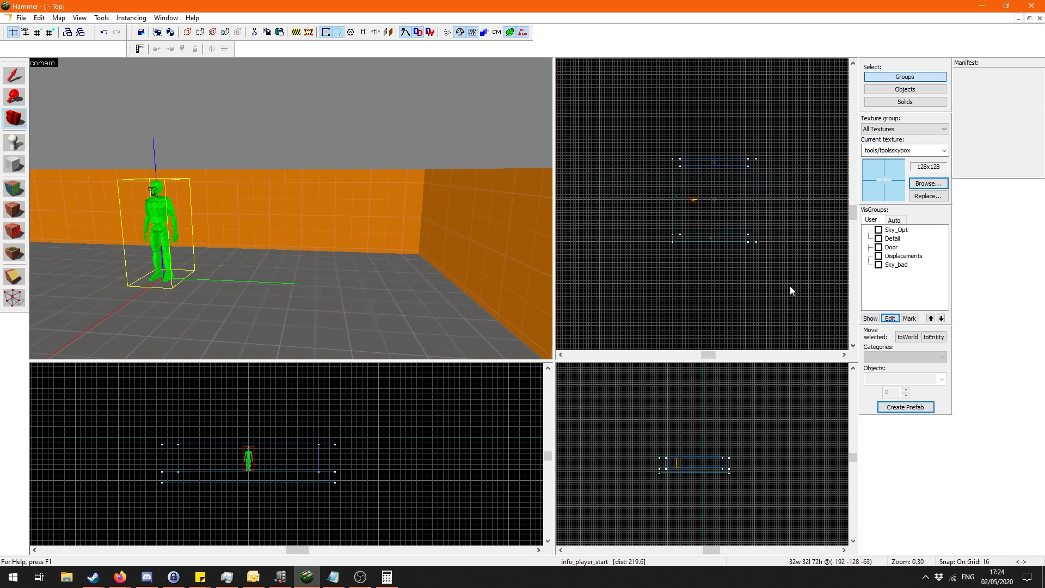
pyautogui.click(333, 576)
pyautogui.click(333, 576)
pyautogui.press('z')
pyautogui.press('s')
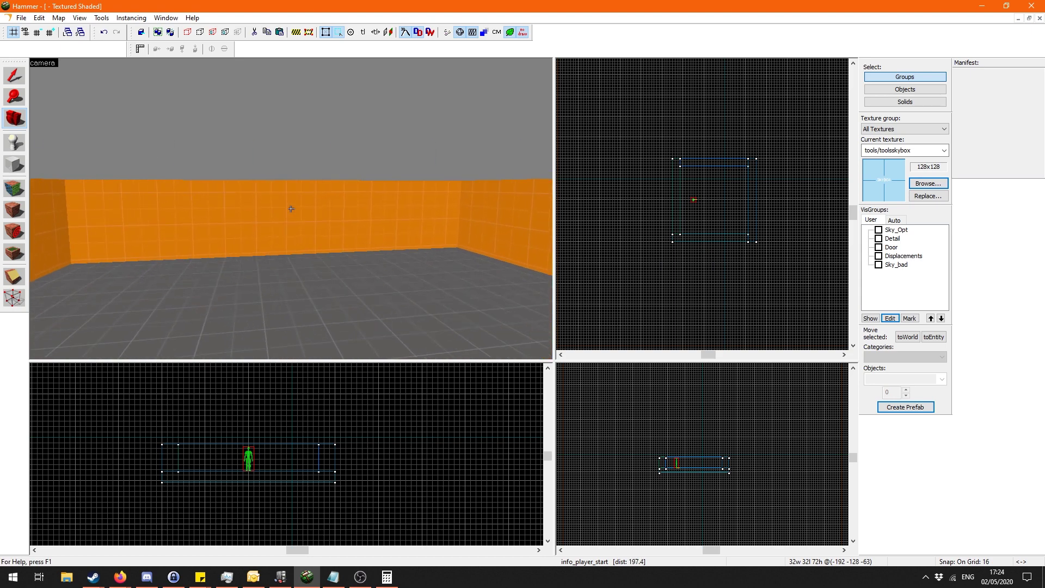
pyautogui.press('z')
# Show the Sky_bad visgroup and inspect the skybox shell around the room from outside and inside.
pyautogui.click(879, 265)
pyautogui.press('z')
pyautogui.press('s')
pyautogui.press('a')
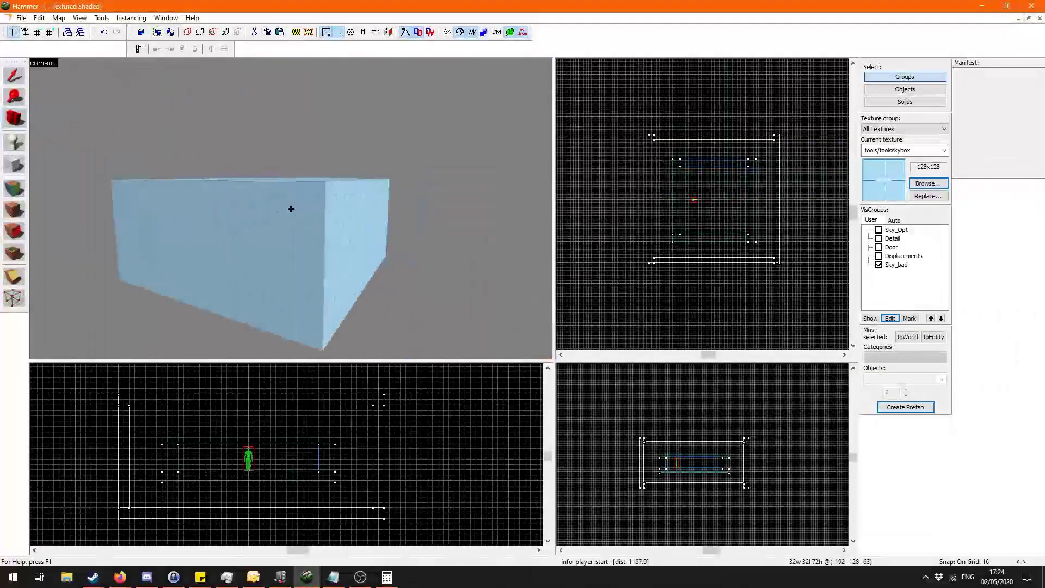
pyautogui.press('w')
pyautogui.press('w')
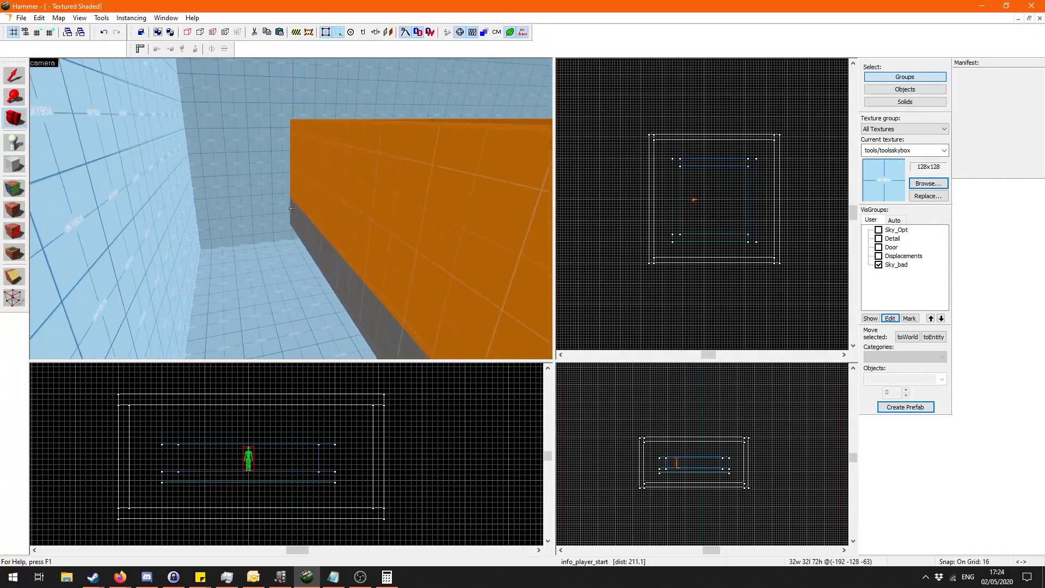
pyautogui.press('w')
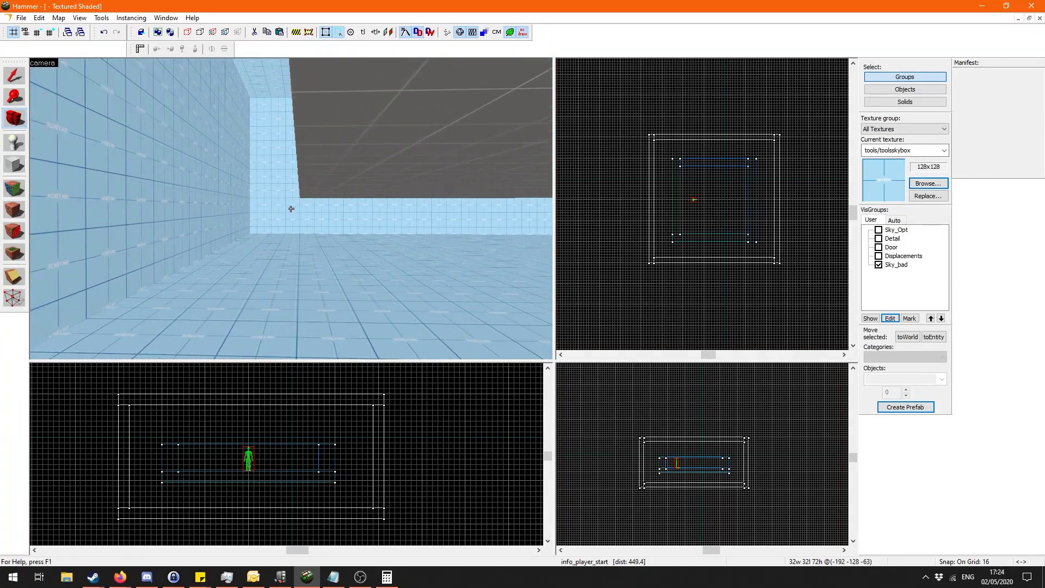
pyautogui.press('w')
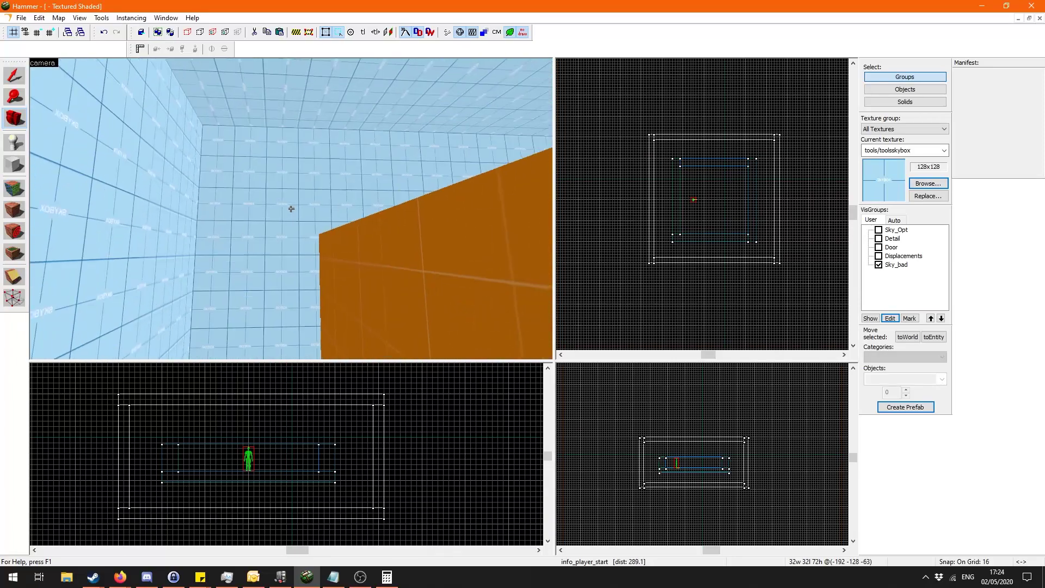
pyautogui.press('w')
# Examine how the skybox ceiling and walls surround the room's floor and orange wall tops.
pyautogui.press('z')
pyautogui.press('z')
pyautogui.press('w')
pyautogui.press('s')
pyautogui.press('z')
pyautogui.press('Right')
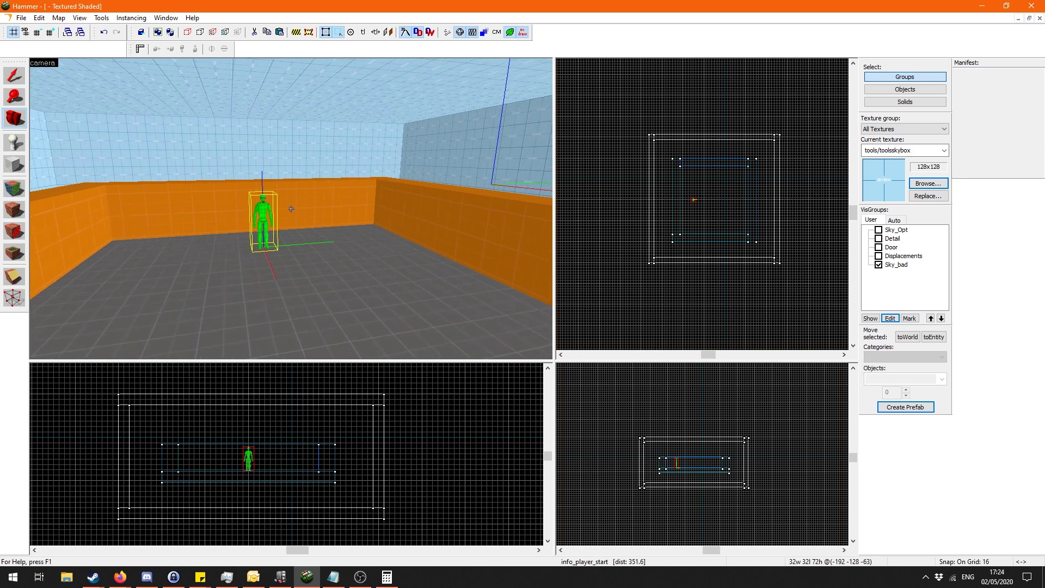
pyautogui.press('z')
pyautogui.press('w')
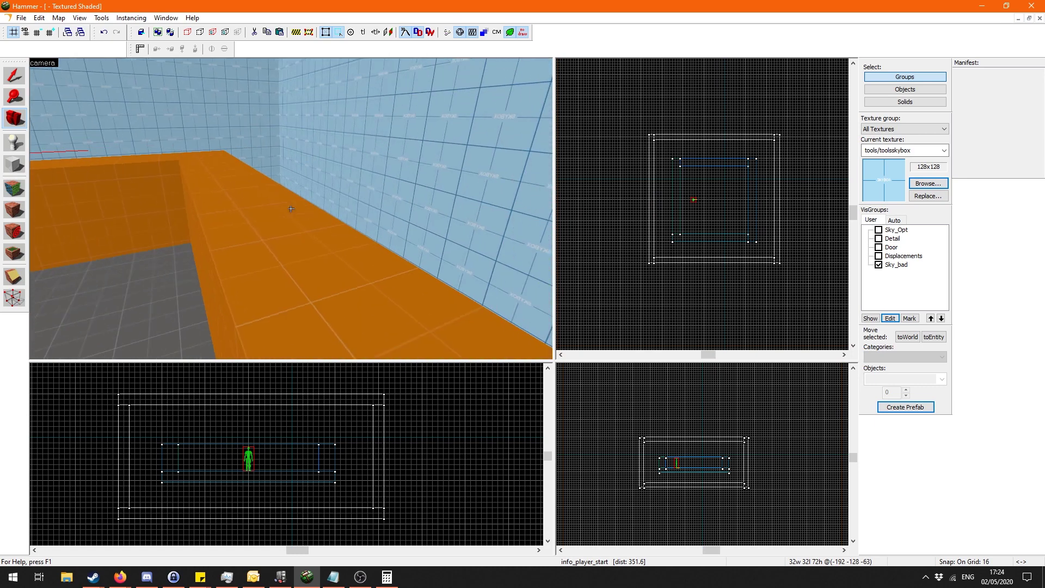
pyautogui.press('s')
pyautogui.press('z')
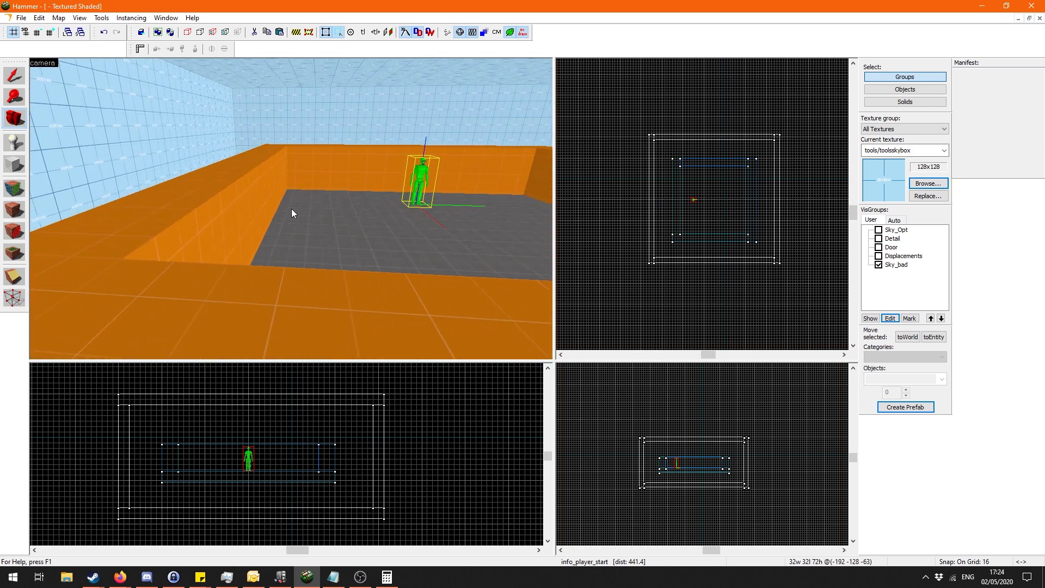
pyautogui.press('a')
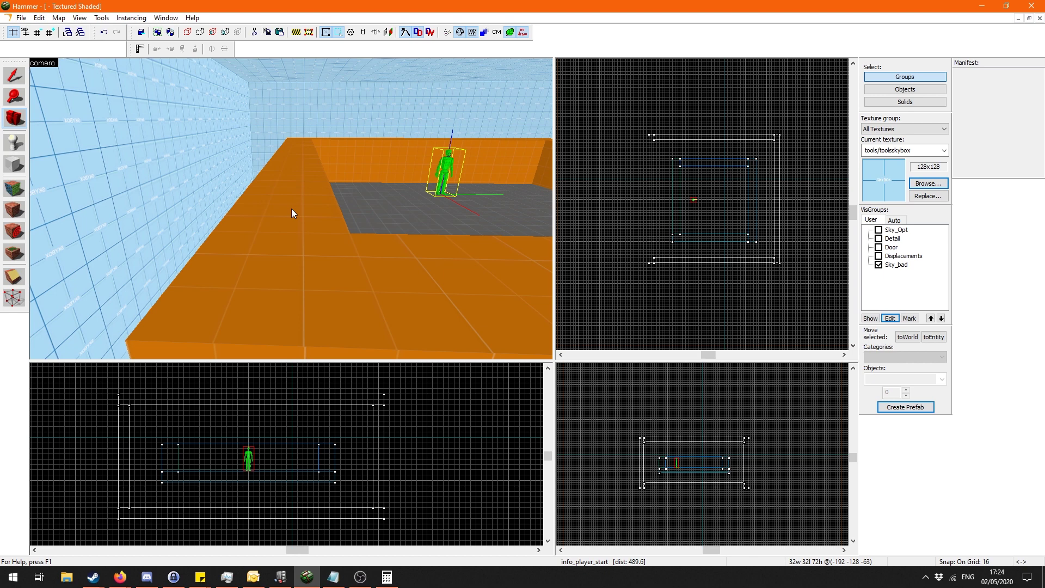
# Examine the empty space between the room's outer faces and the skybox, then the whole enclosed room from above.
pyautogui.press('z')
pyautogui.press('w')
pyautogui.moveTo(291, 209)
pyautogui.mouseDown()
pyautogui.moveTo(208, 236)
pyautogui.moveTo(292, 209)
pyautogui.mouseUp()
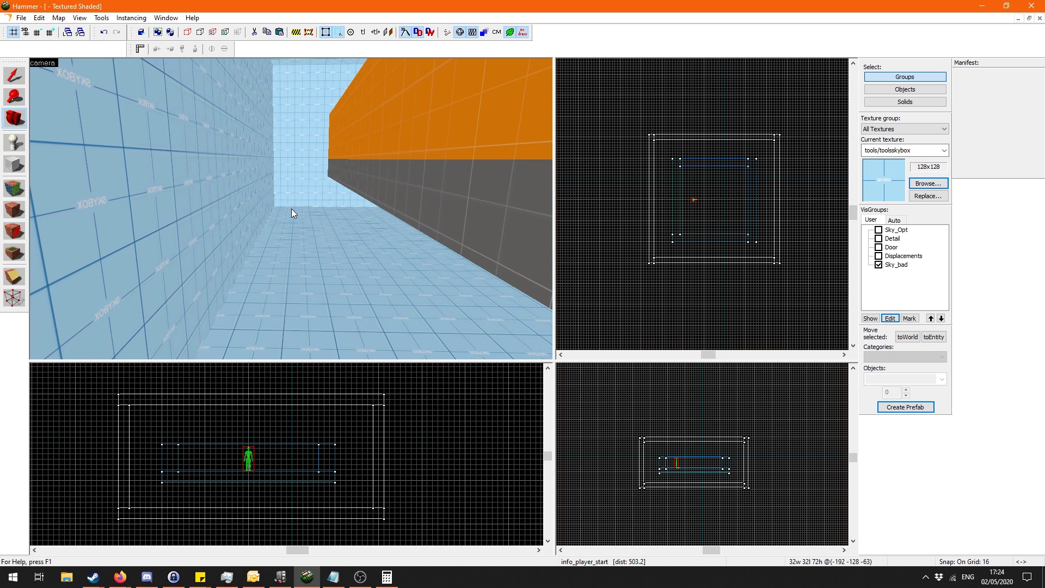
pyautogui.moveTo(291, 208); pyautogui.dragTo(291, 208)
pyautogui.press('w')
pyautogui.press('a')
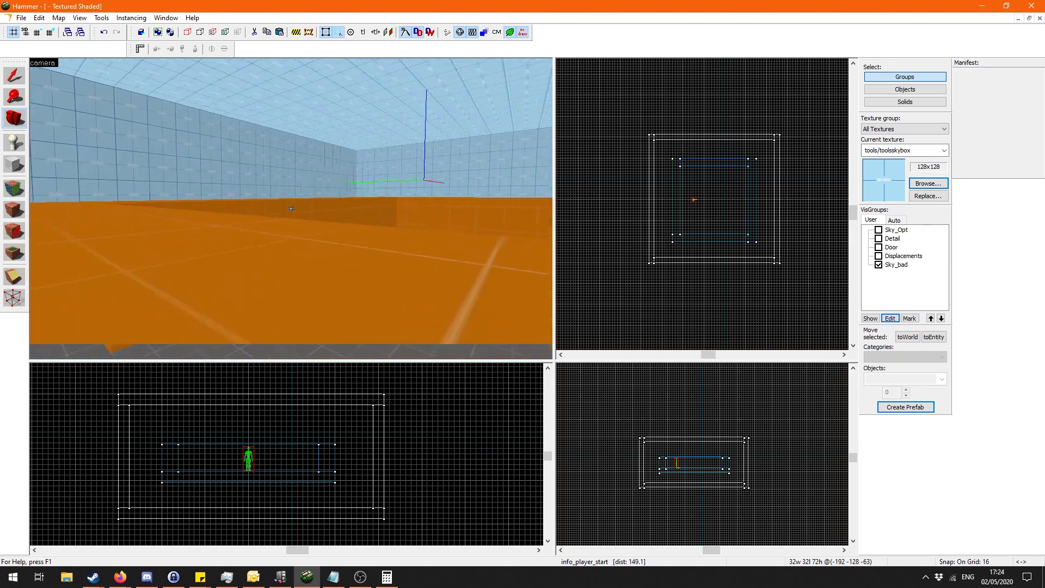
pyautogui.press('s')
pyautogui.press('z')
pyautogui.moveTo(292, 213); pyautogui.dragTo(292, 212)
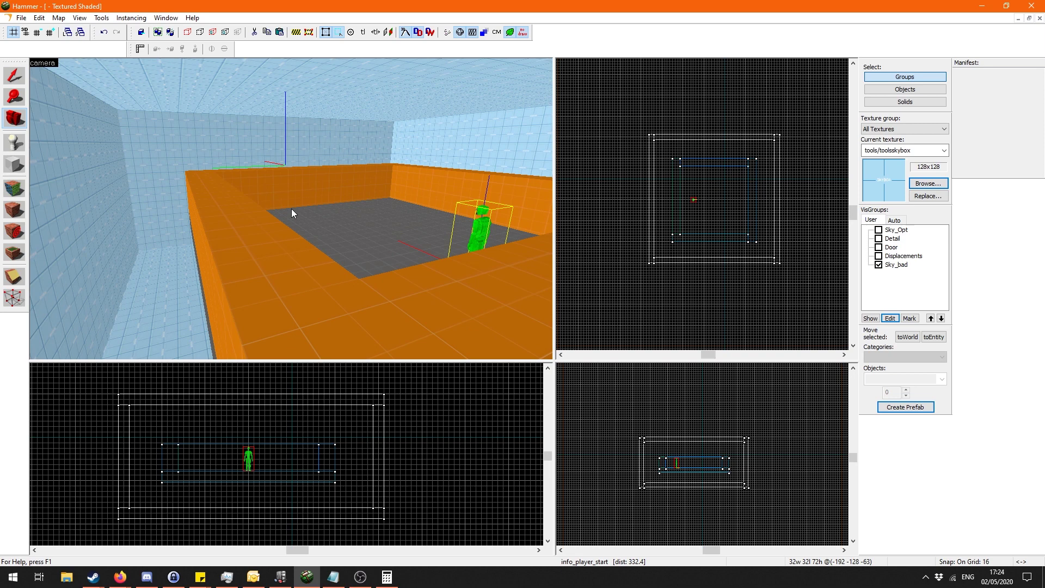
pyautogui.moveTo(292, 212); pyautogui.dragTo(292, 212)
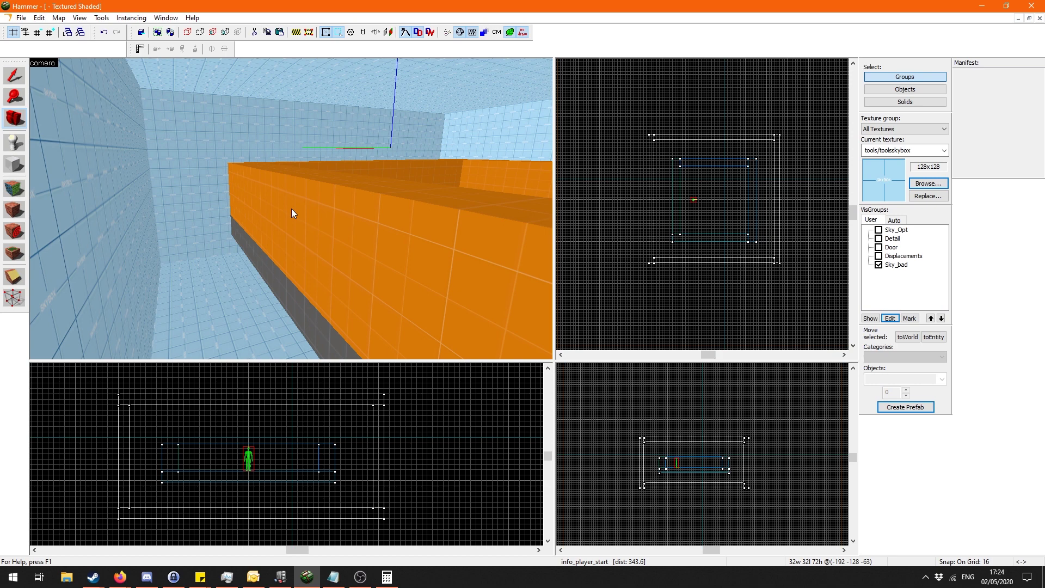
pyautogui.press('z')
pyautogui.press('w')
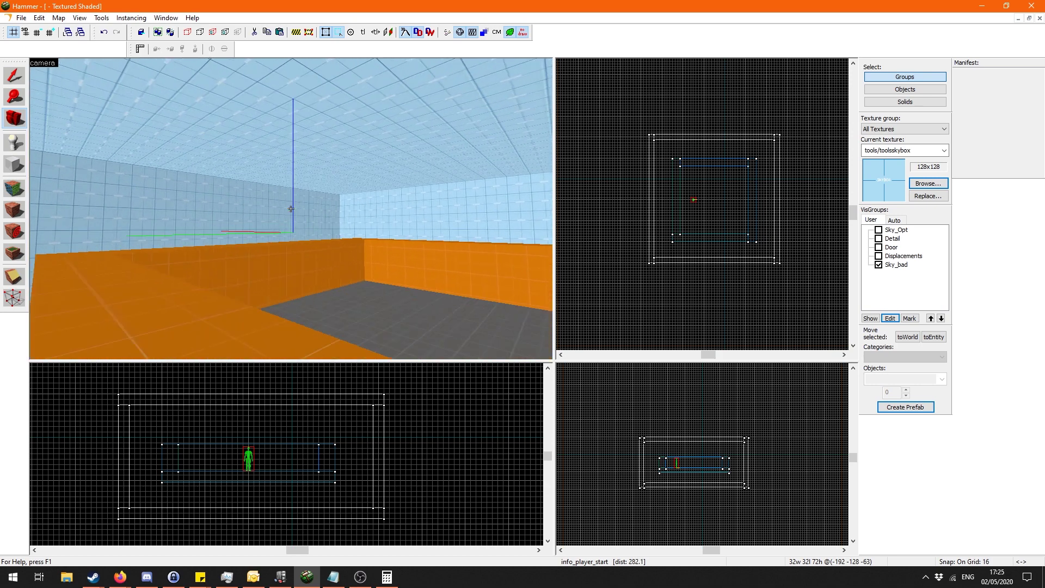
pyautogui.moveTo(291, 209); pyautogui.dragTo(292, 213)
pyautogui.press('z')
pyautogui.press('s')
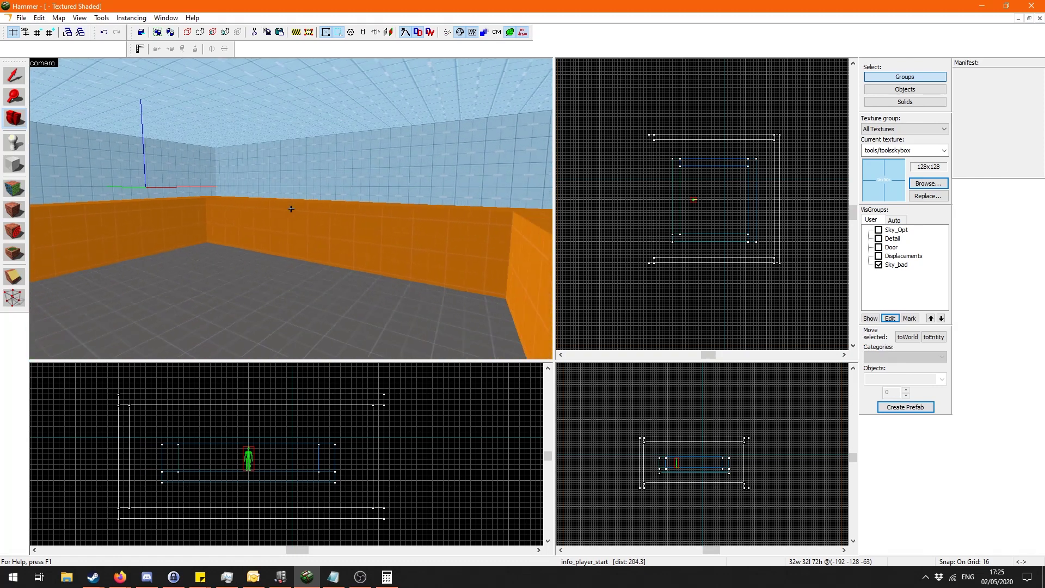
pyautogui.press('z')
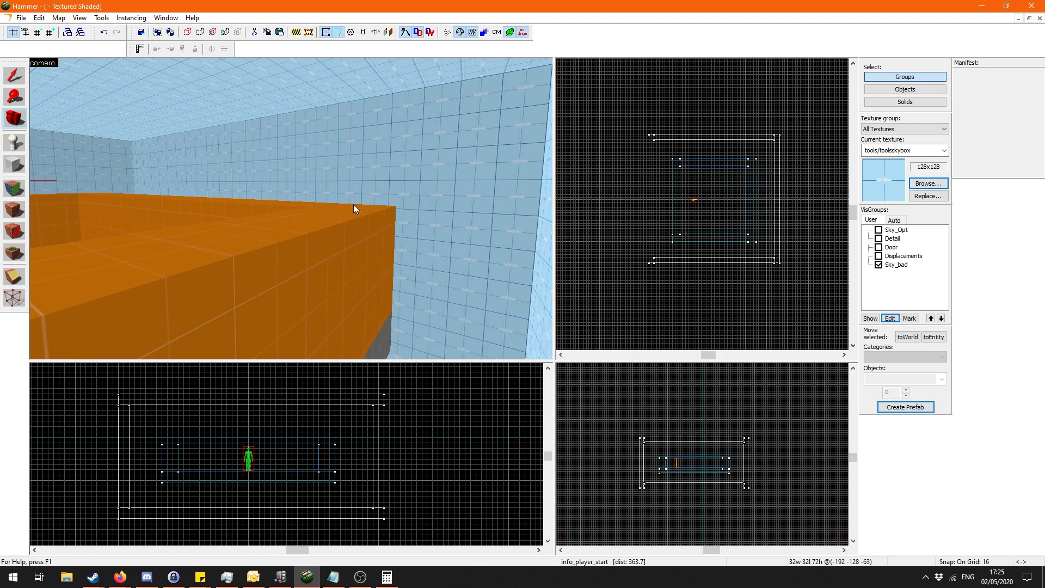
pyautogui.press('z')
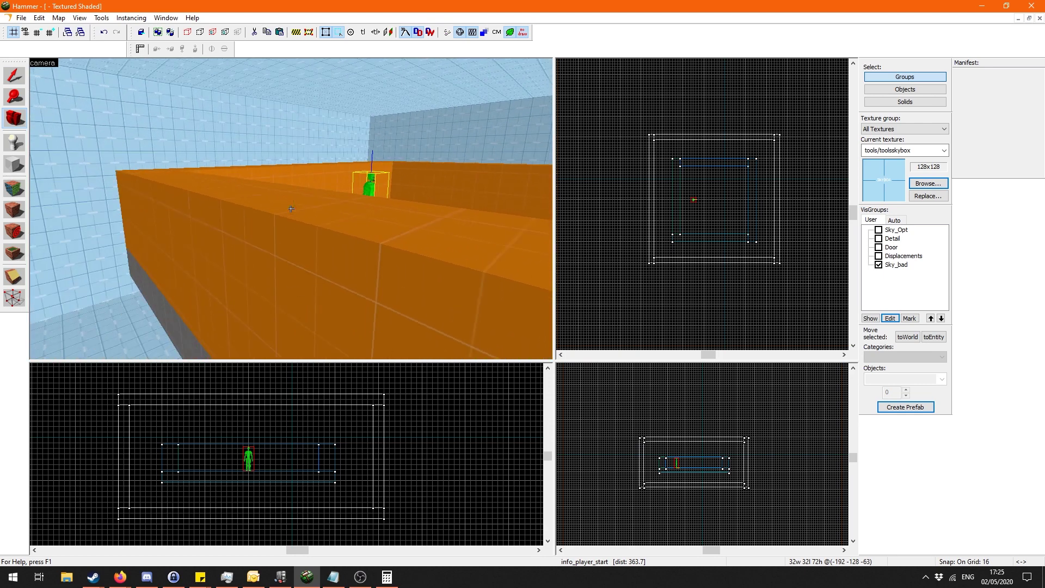
pyautogui.press('w')
pyautogui.press('w')
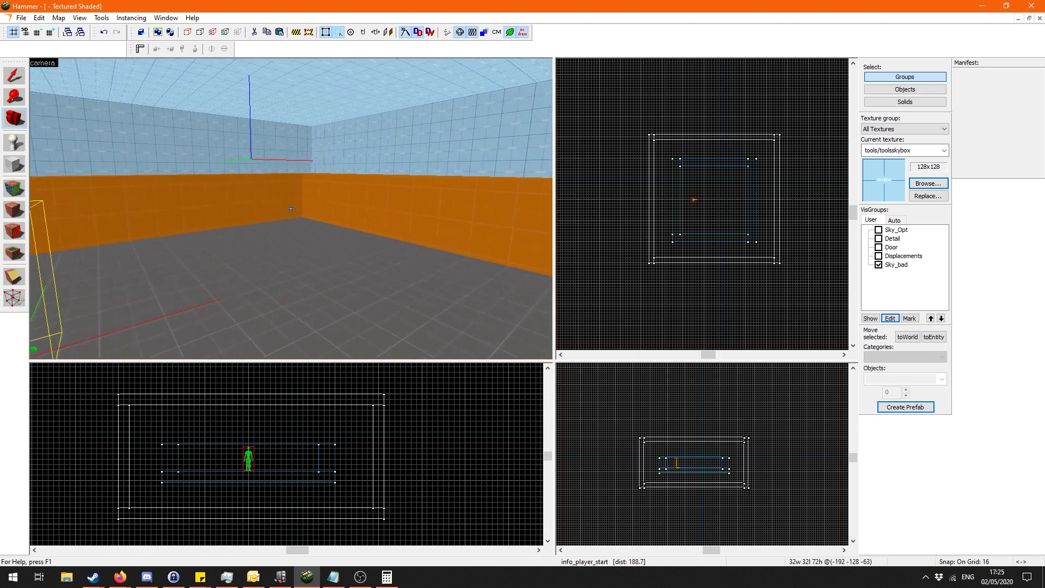
pyautogui.press('s')
pyautogui.moveTo(291, 209); pyautogui.dragTo(292, 213)
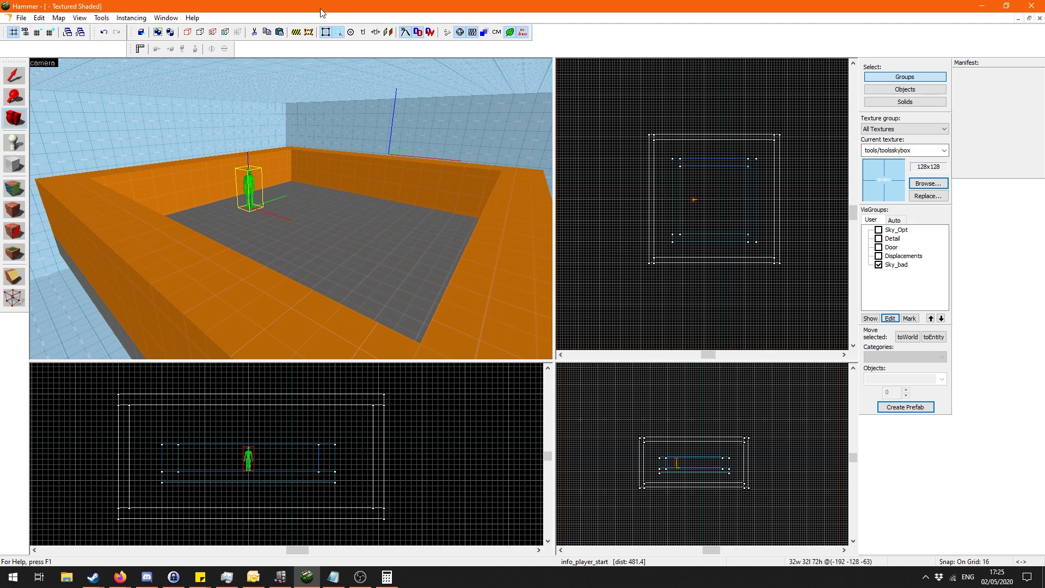
# Save the map over tut.vmf and compile it with the HDR Full compile -final (slow!) configuration.
pyautogui.click(447, 34)
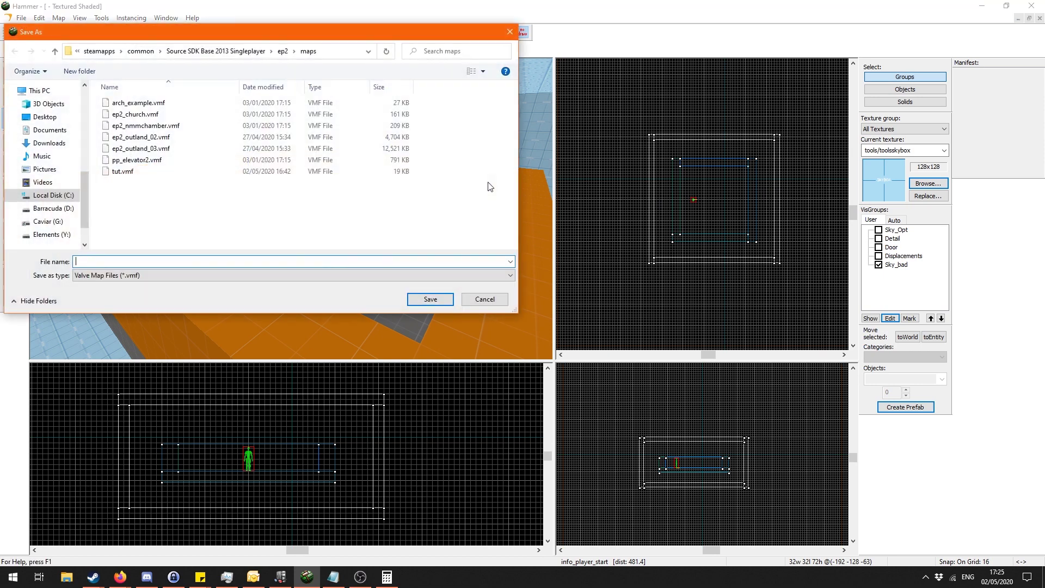
pyautogui.click(133, 172)
pyautogui.click(430, 298)
pyautogui.click(551, 323)
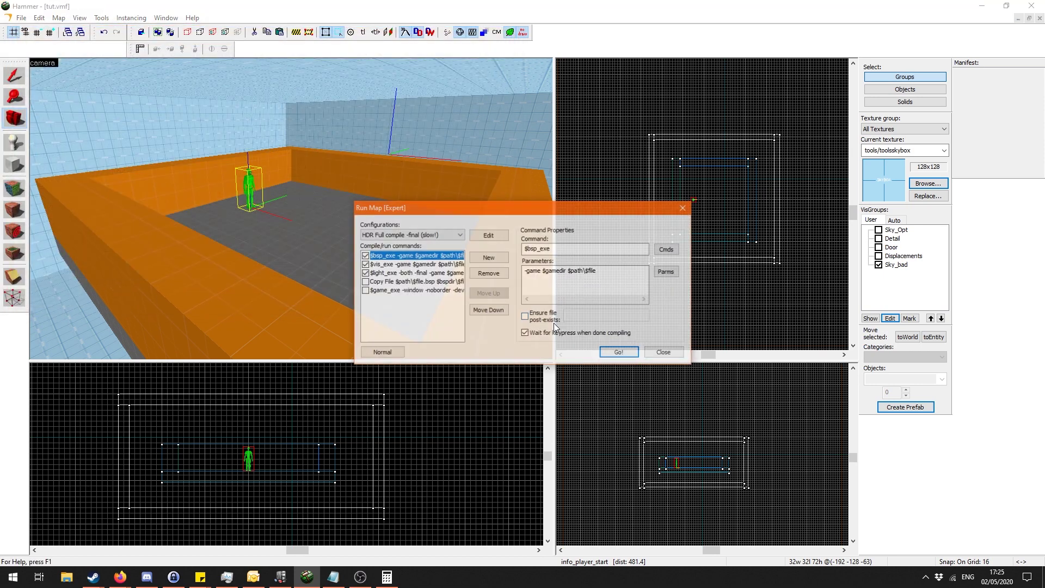
pyautogui.click(620, 353)
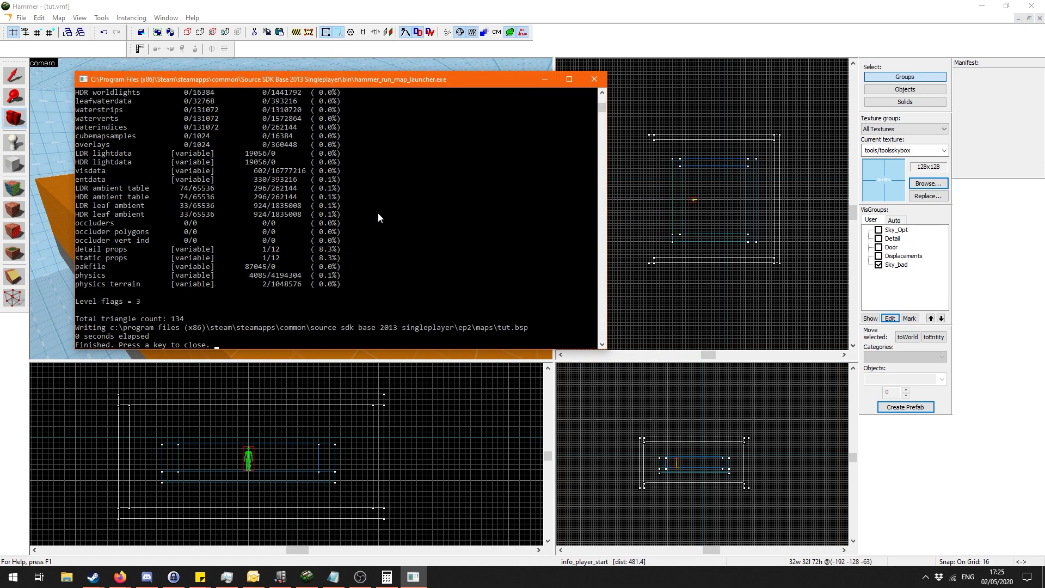
# Load the compiled map's portal file to display the visleaf boundaries in the 3D view.
pyautogui.click(59, 18)
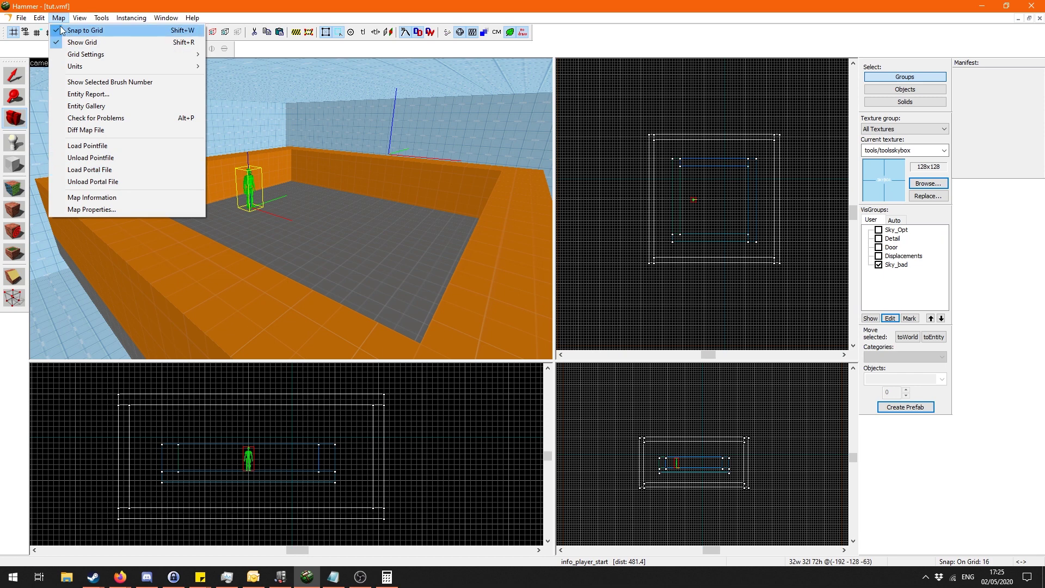
pyautogui.click(92, 169)
pyautogui.click(571, 329)
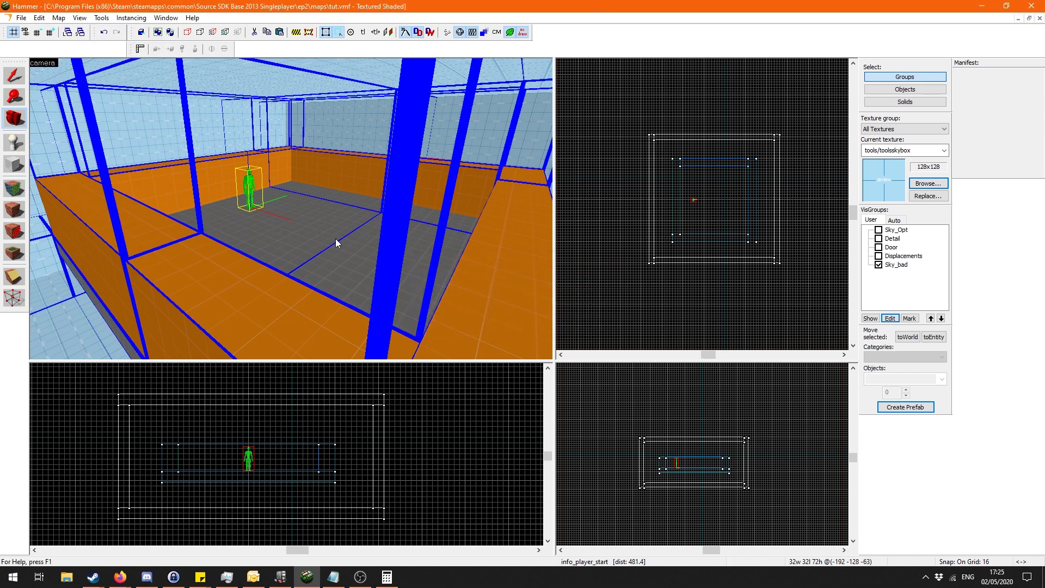
# Examine the visleaf boundaries inside the room, around the player start, across the floor and above the orange walls.
pyautogui.press('z')
pyautogui.press('w')
pyautogui.press('w')
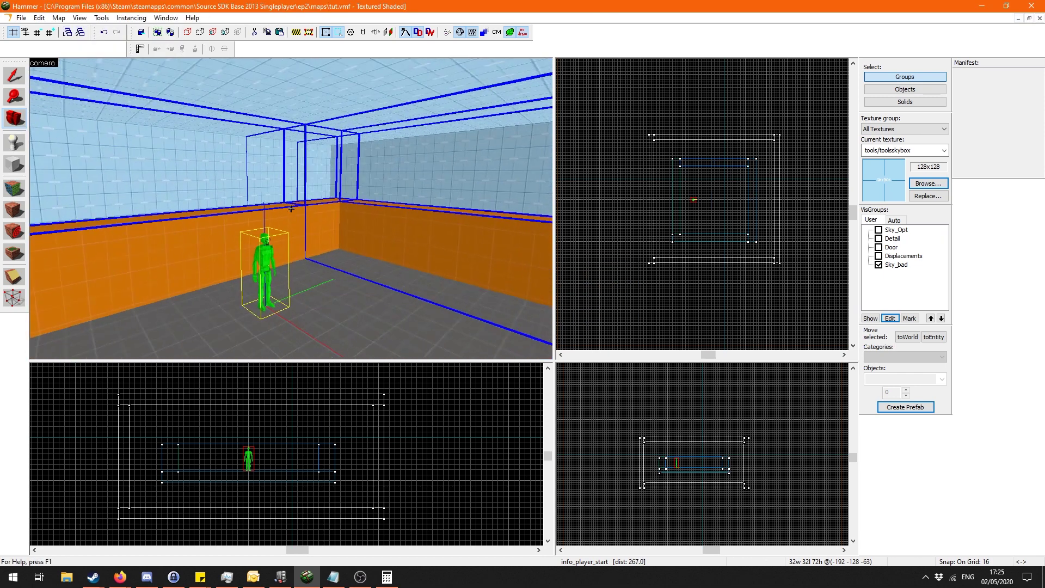
pyautogui.press('s')
pyautogui.press('z')
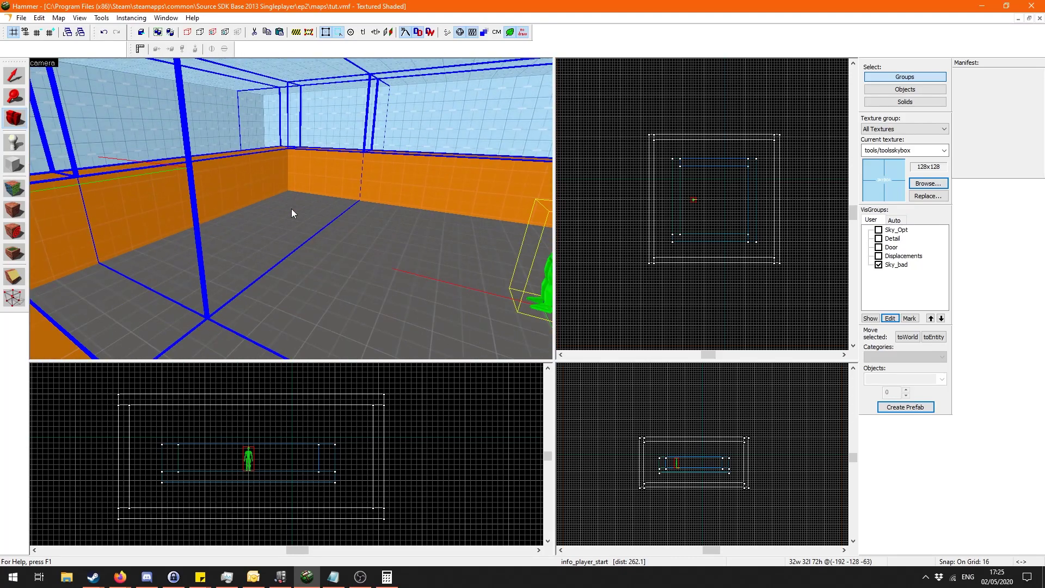
pyautogui.press('z')
pyautogui.press('s')
pyautogui.press('w')
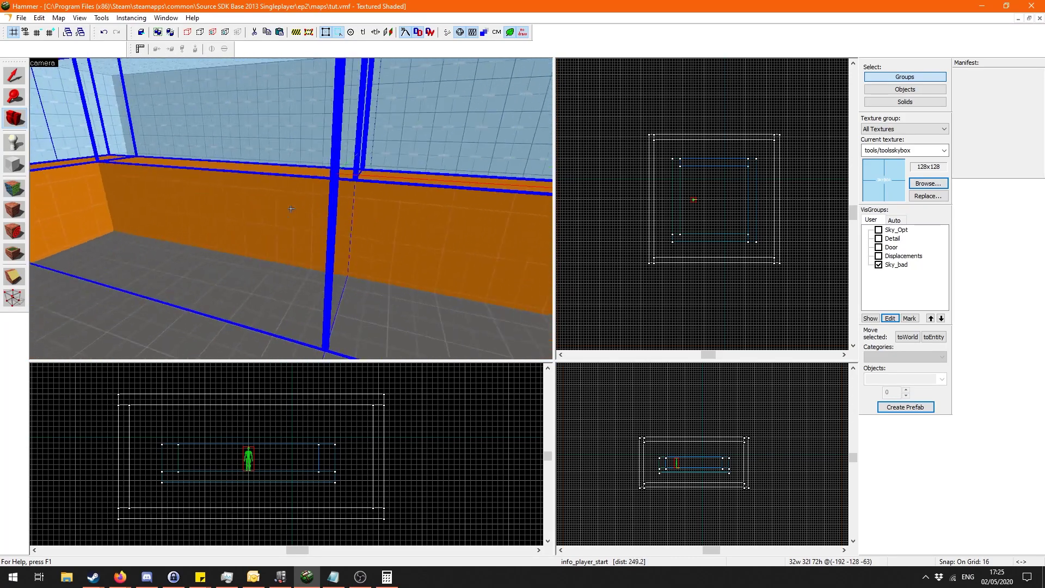
pyautogui.press('s')
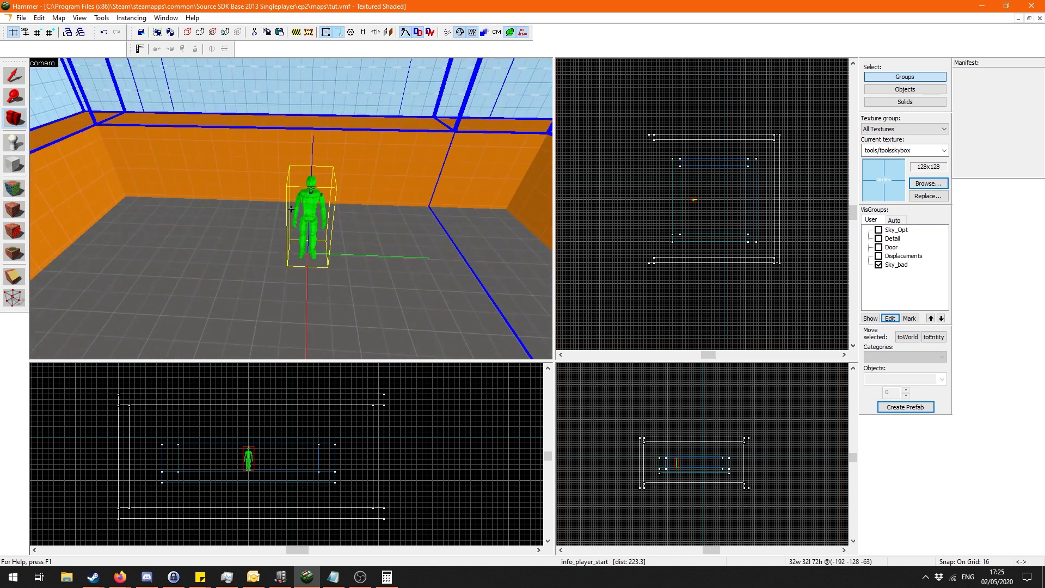
pyautogui.press('z')
pyautogui.press('z')
pyautogui.press('a')
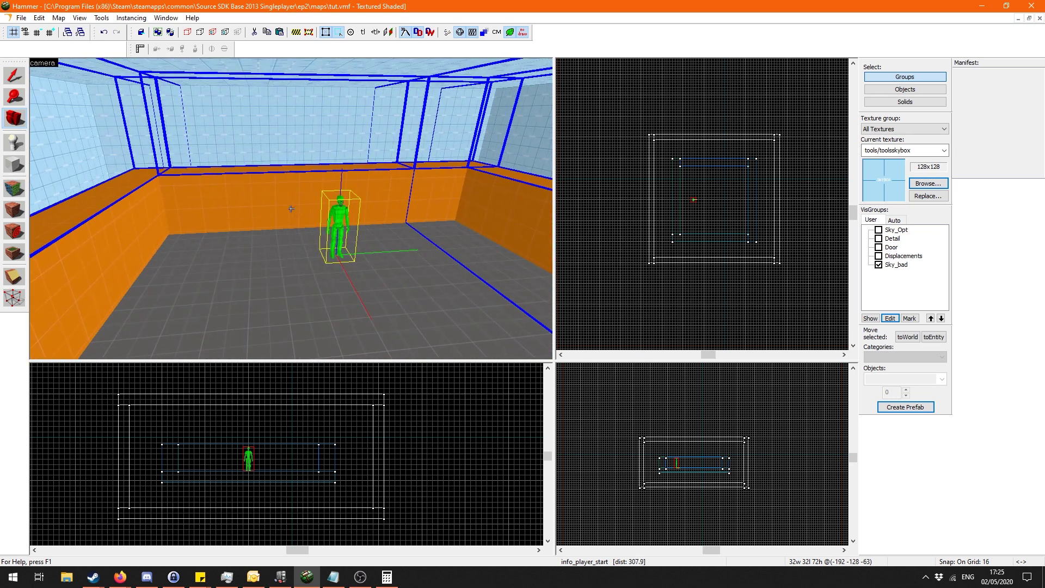
pyautogui.press('z')
pyautogui.press('z')
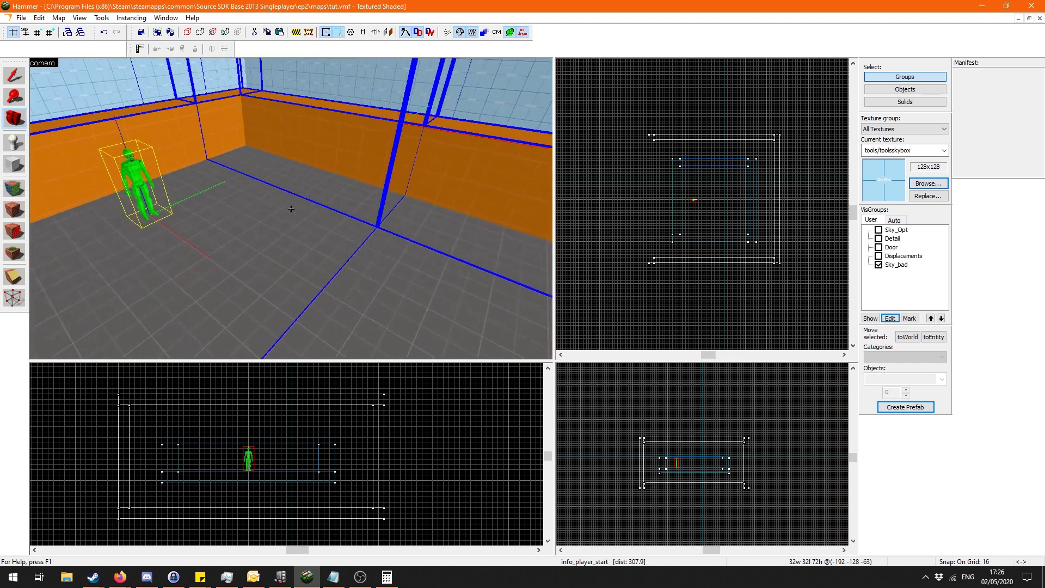
# Examine the visleaf boundaries in the gap between the room's outer walls and the enclosing skybox.
pyautogui.press('z')
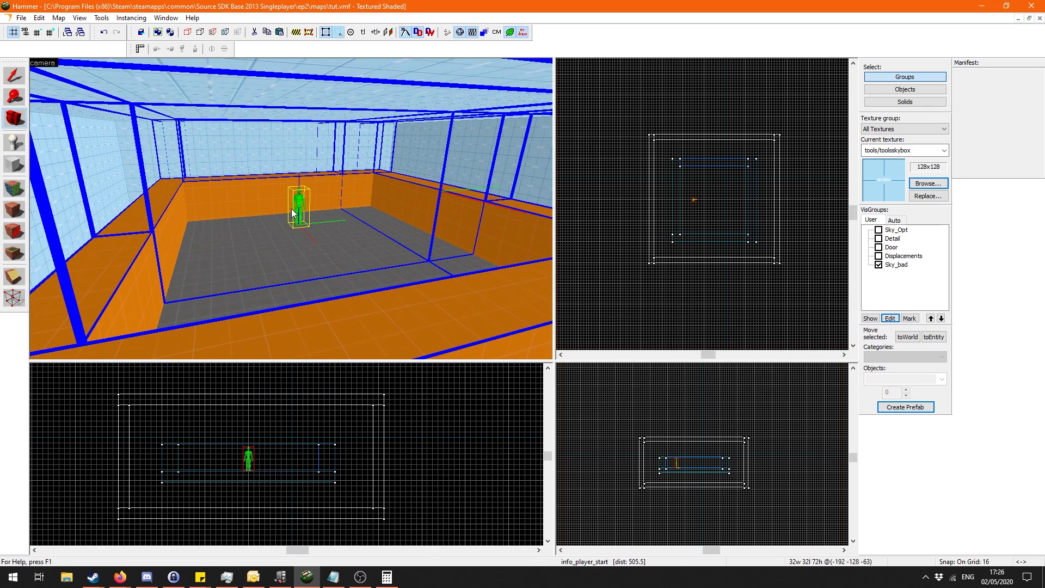
pyautogui.press('z')
pyautogui.press('w')
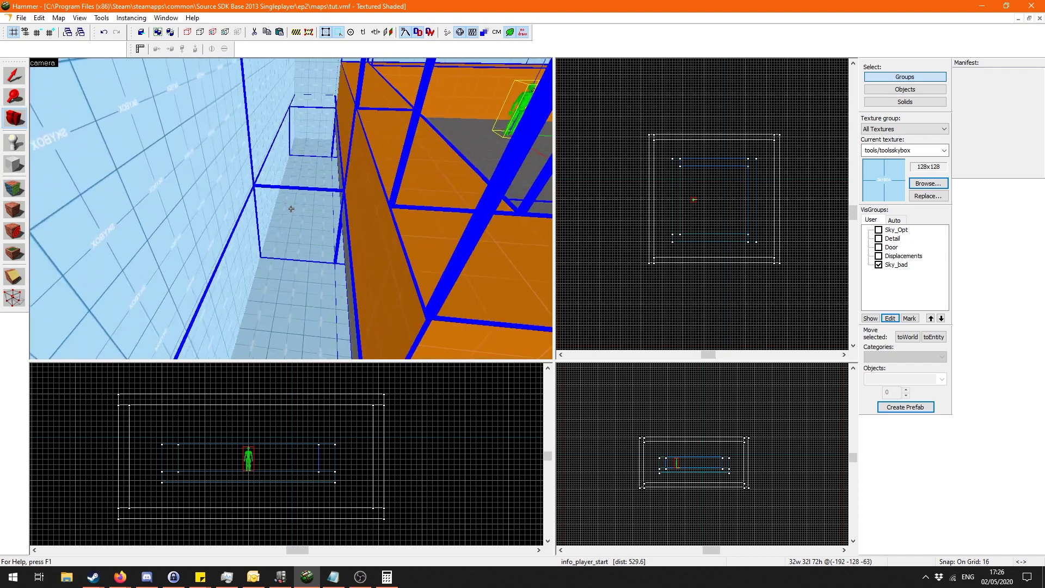
pyautogui.press('w')
pyautogui.press('s')
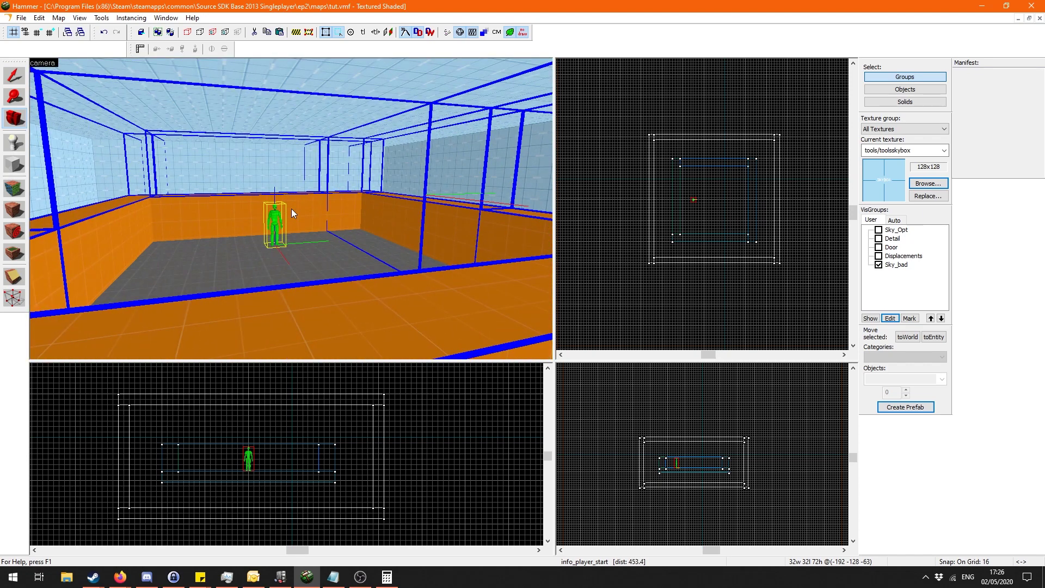
# Hide the Sky_bad visgroup and show the Sky_Opt visgroup in its place.
pyautogui.click(878, 265)
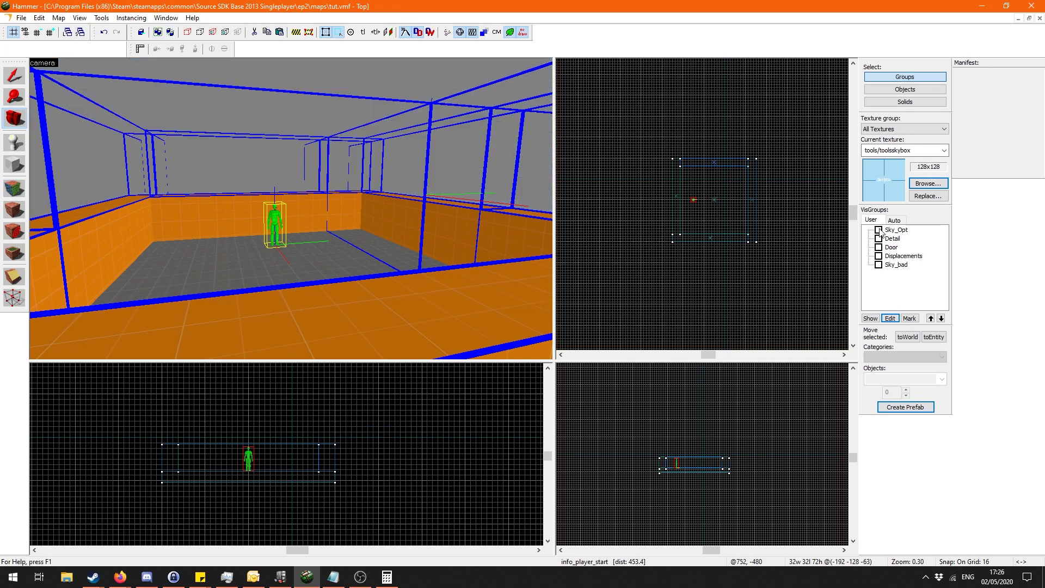
pyautogui.click(878, 230)
pyautogui.press('z')
pyautogui.press('w')
pyautogui.press('w')
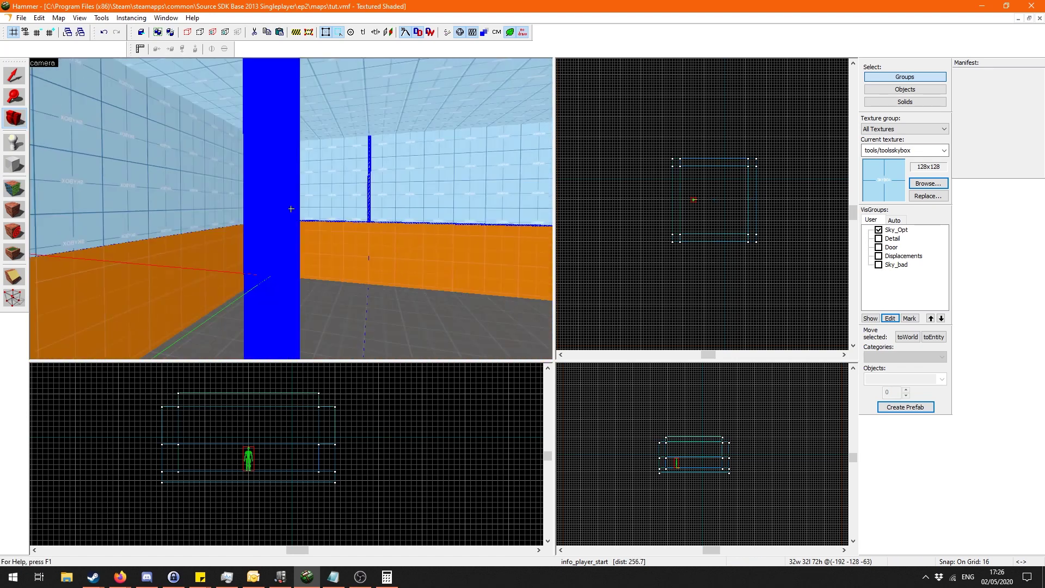
pyautogui.press('w')
pyautogui.press('z')
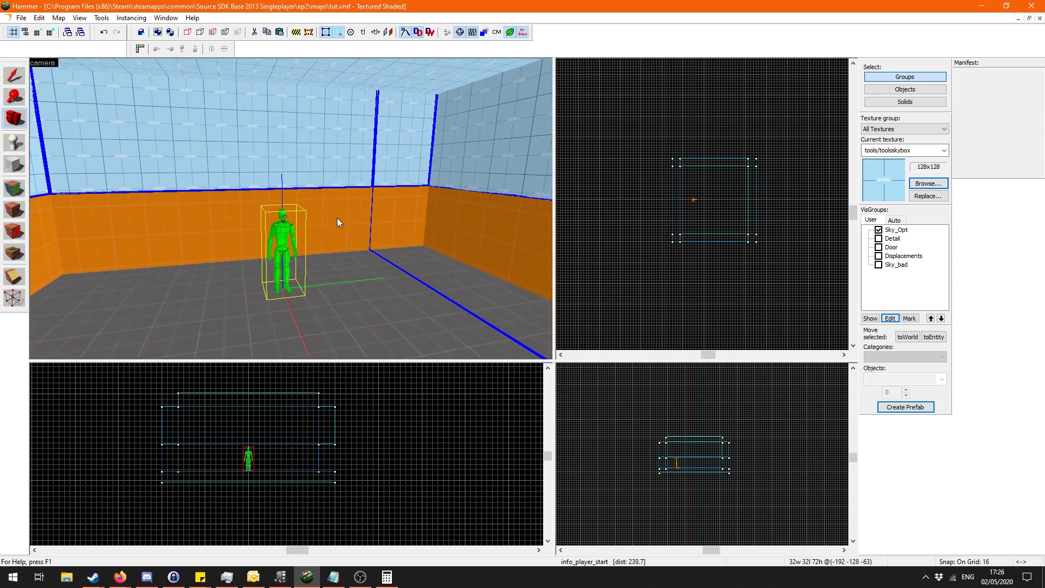
# Examine from inside the room how the Sky_Opt skybox walls meet the tops of the orange walls.
pyautogui.press('z')
pyautogui.press('z')
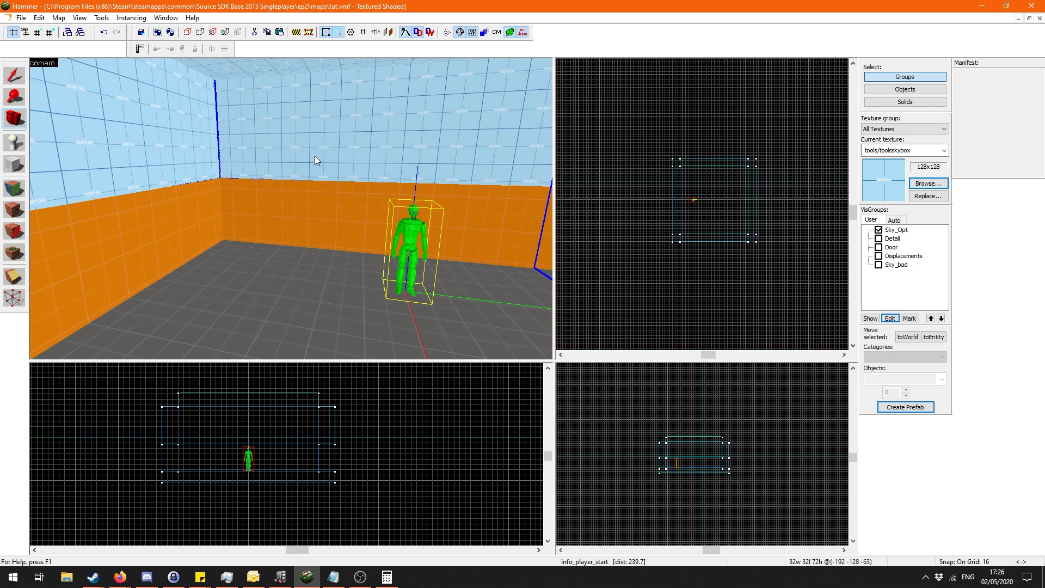
pyautogui.press('z')
pyautogui.press('z')
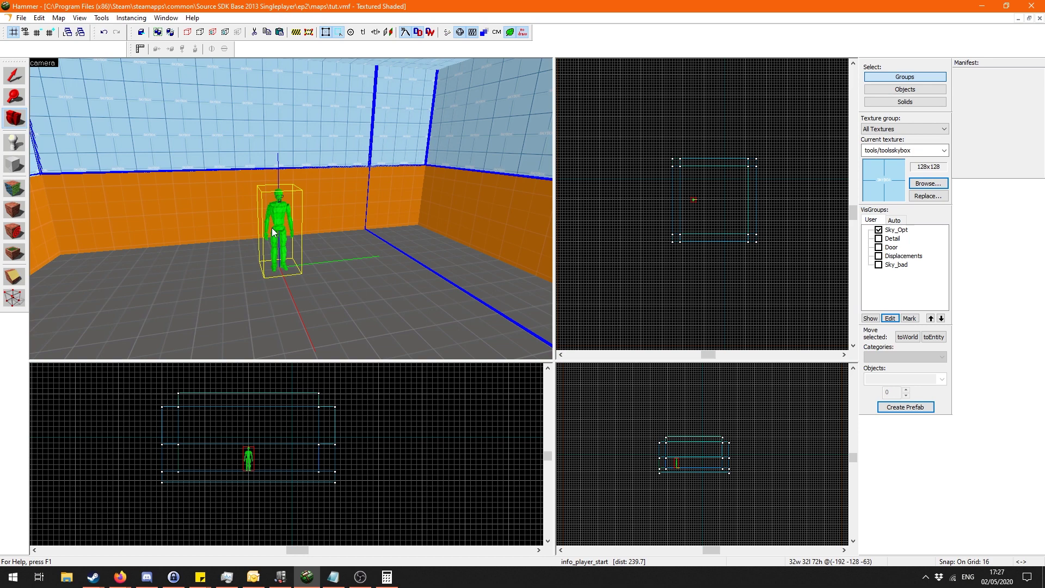
pyautogui.press('z')
pyautogui.press('w')
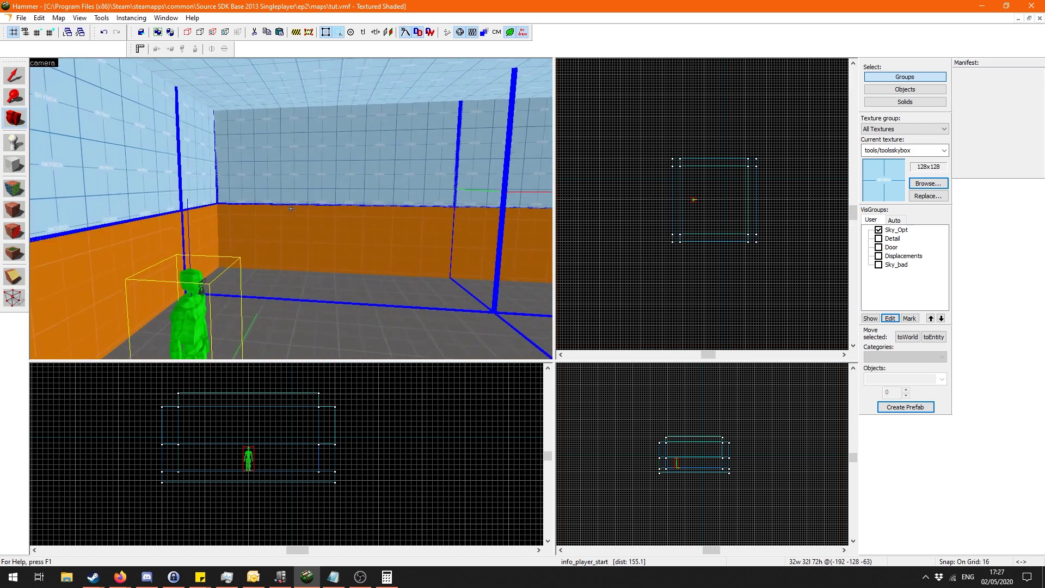
pyautogui.press('z')
pyautogui.press('z')
pyautogui.press('z')
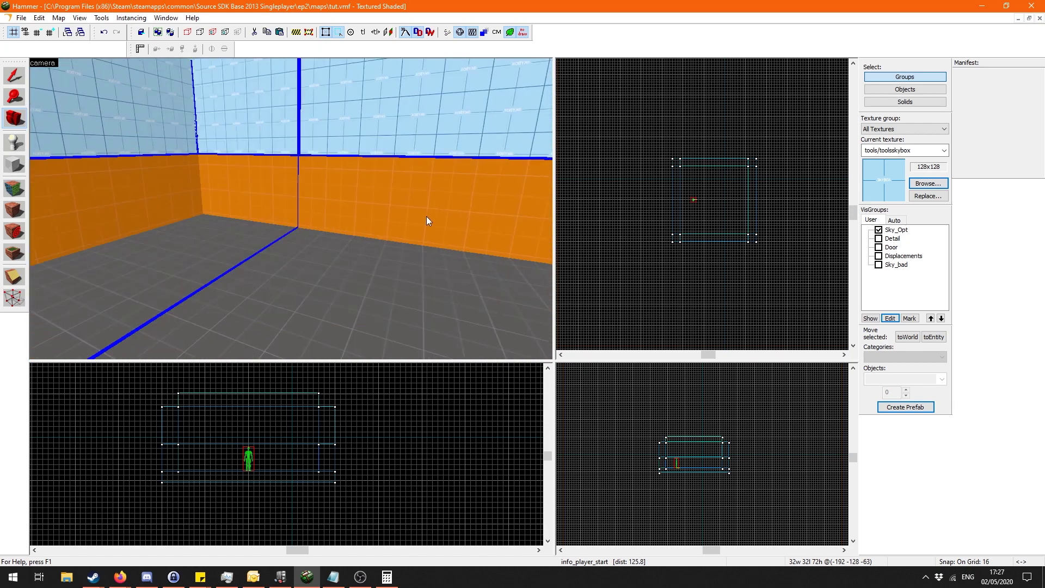
pyautogui.press('z')
pyautogui.press('w')
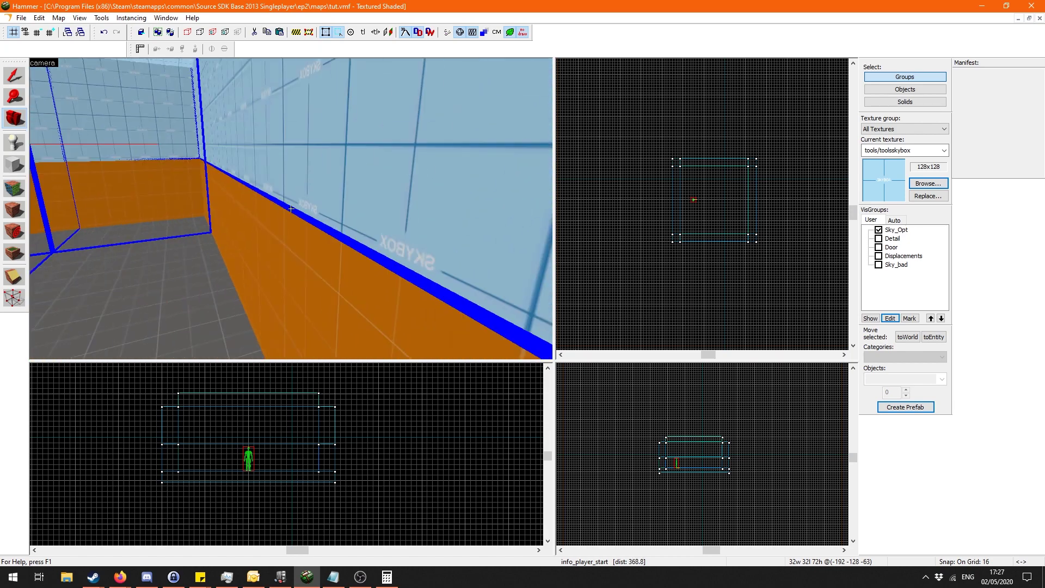
pyautogui.press('w')
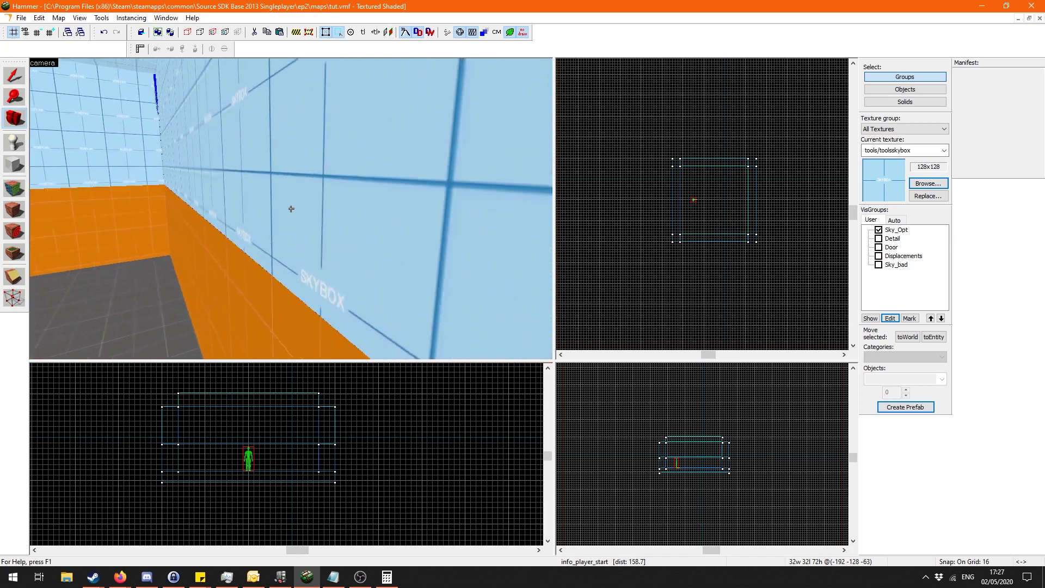
pyautogui.press('w')
pyautogui.press('z')
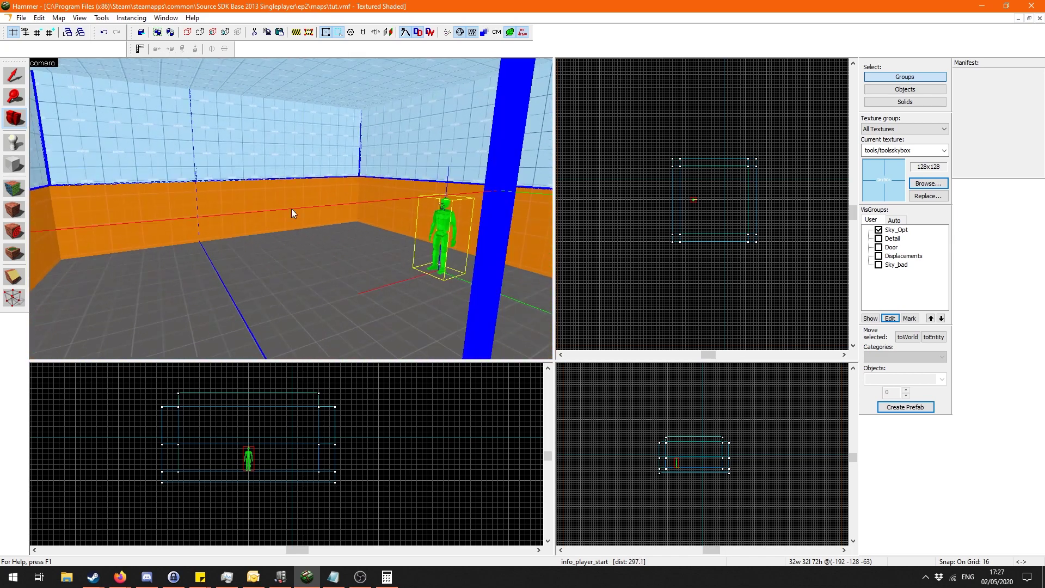
# Compile the map with the Sky_Opt skybox and load its new portal file.
pyautogui.click(447, 32)
pyautogui.click(616, 353)
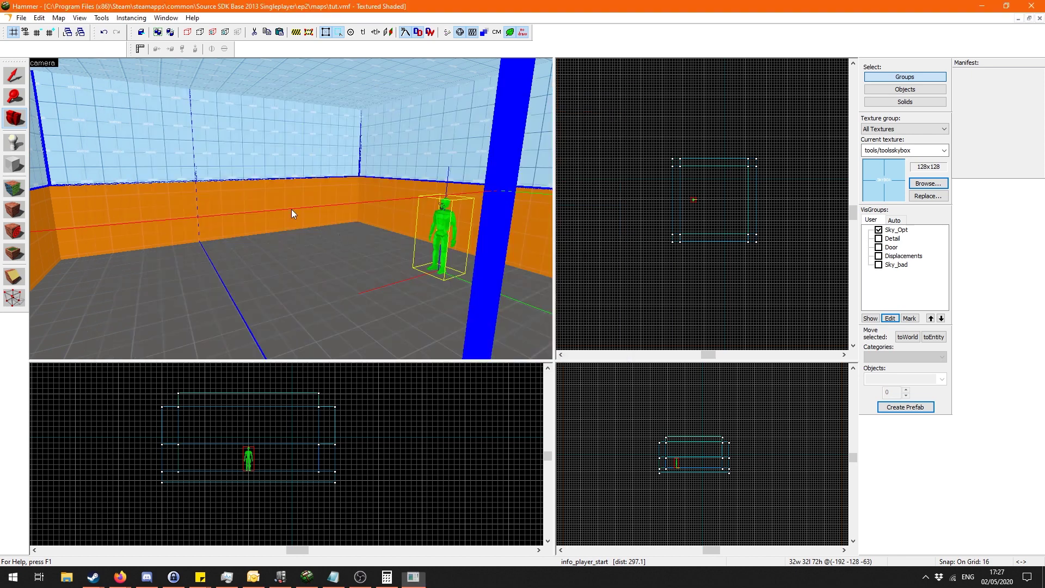
pyautogui.click(60, 15)
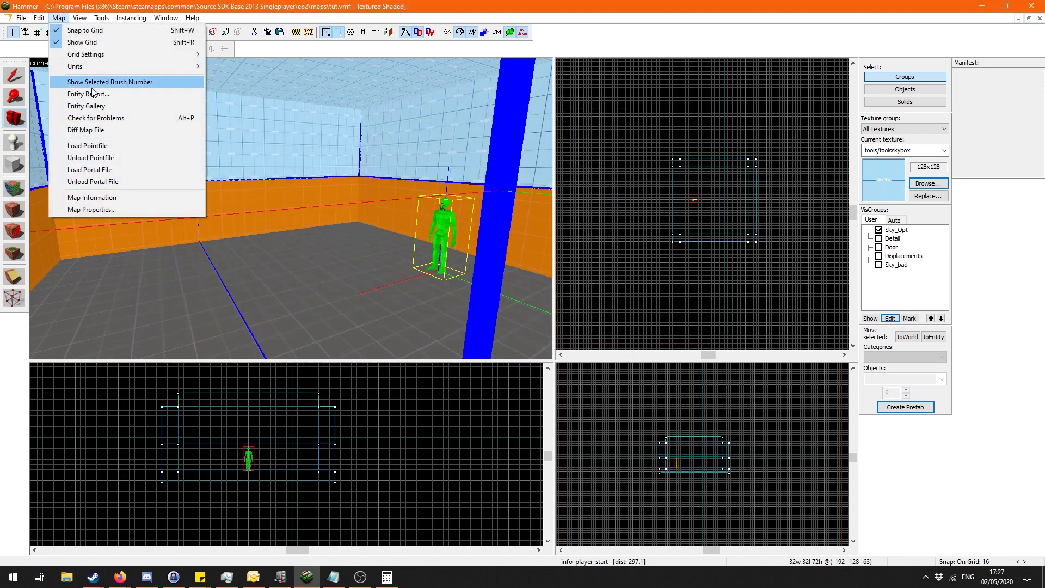
pyautogui.click(104, 160)
pyautogui.click(563, 327)
# Examine the visleaf boundaries of the Sky_Opt version inside the room and around the outer wall corners.
pyautogui.press('s')
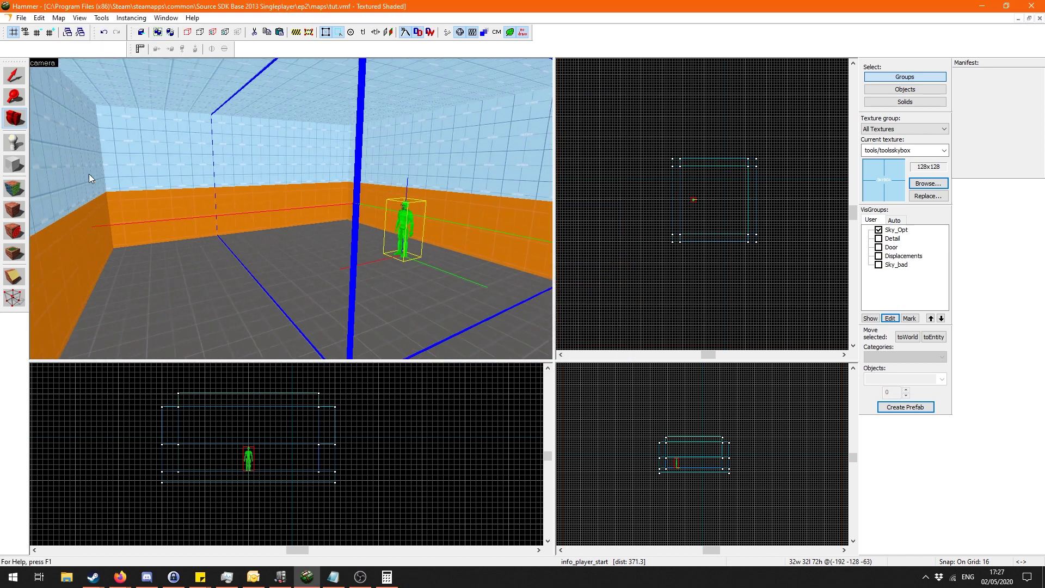
pyautogui.press('z')
pyautogui.press('w')
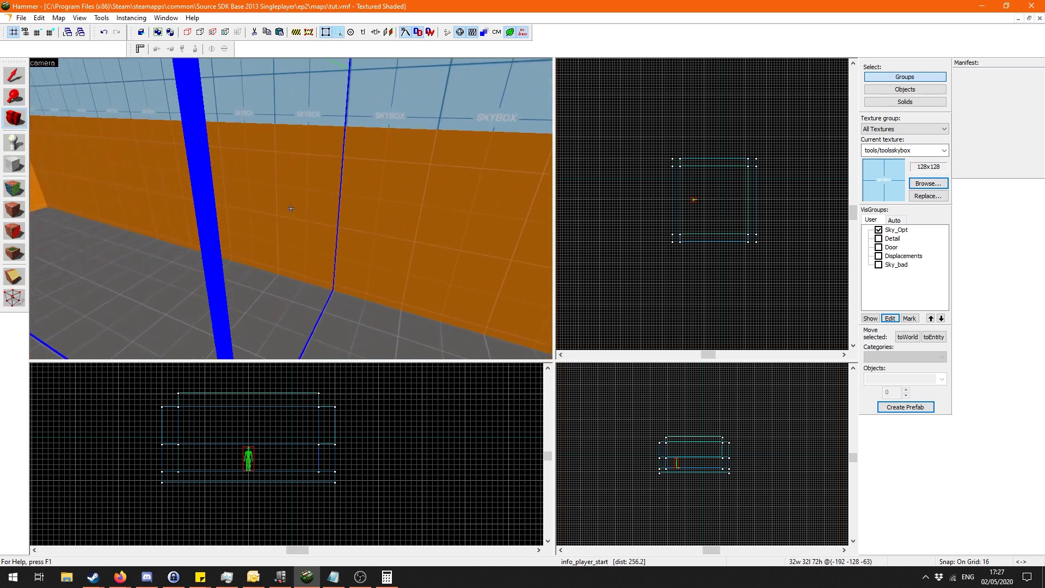
pyautogui.press('w')
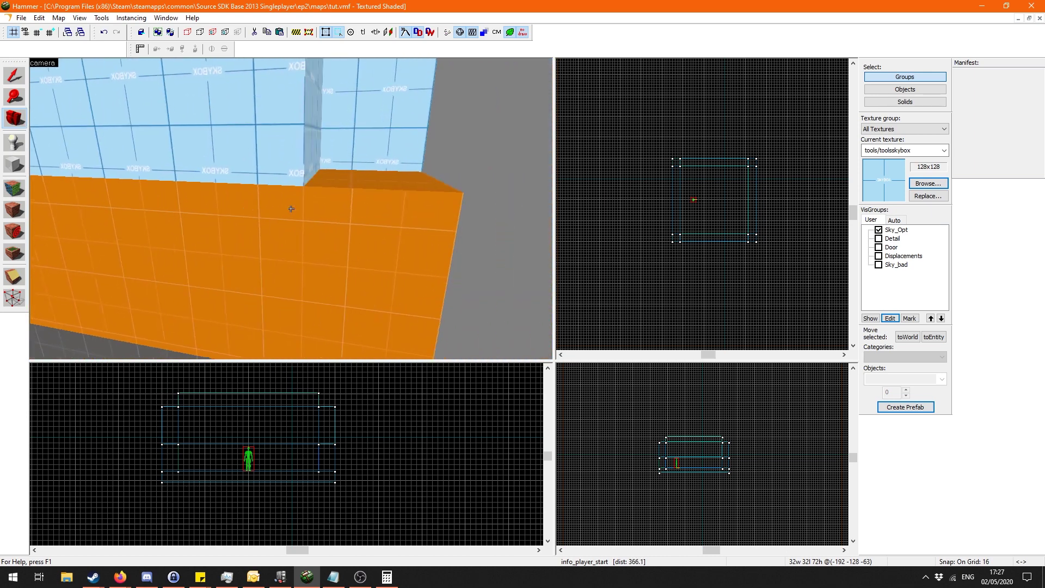
pyautogui.press('d')
pyautogui.press('w')
pyautogui.press('z')
pyautogui.press('z')
pyautogui.press('w')
pyautogui.press('a')
pyautogui.press('z')
pyautogui.press('s')
pyautogui.press('a')
pyautogui.press('z')
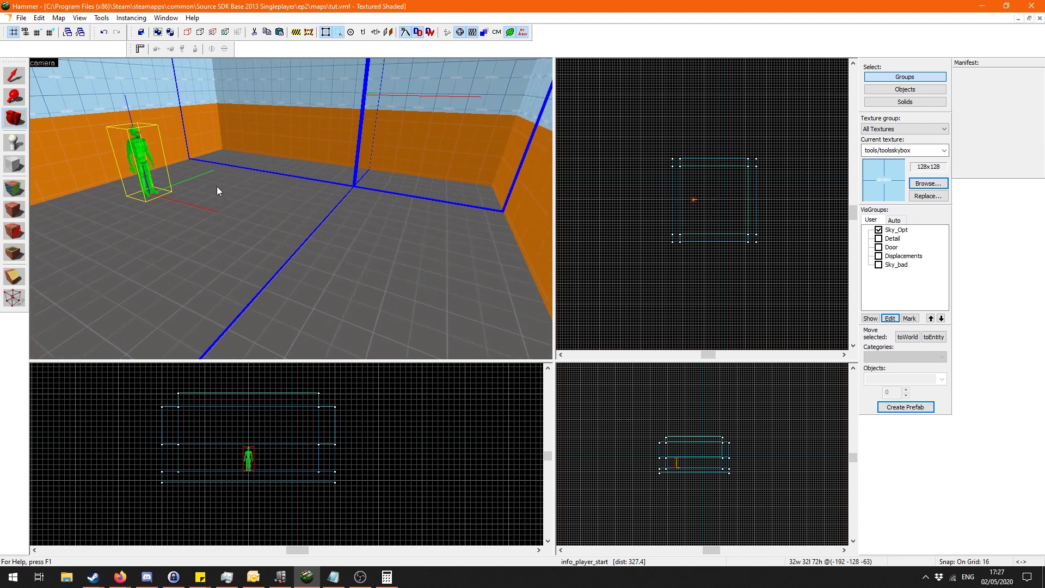
# Select the whole room with its player start, move it off the origin axes and clear the selection.
pyautogui.click(14, 75)
pyautogui.moveTo(623, 124); pyautogui.dragTo(815, 279)
pyautogui.scroll(3, 741, 218)
pyautogui.moveTo(713, 213); pyautogui.dragTo(800, 284)
pyautogui.scroll(-3, 657, 223)
pyautogui.scroll(2, 745, 262)
pyautogui.click(800, 323)
pyautogui.scroll(1, 720, 272)
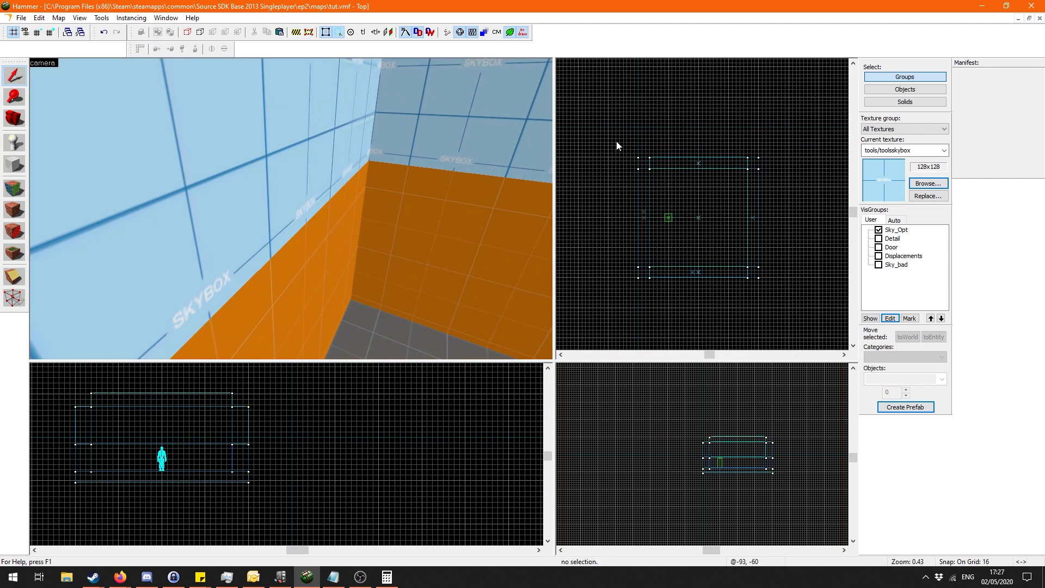
# Compile the map with the room in its shifted position.
pyautogui.press('z')
pyautogui.press('s')
pyautogui.press('w')
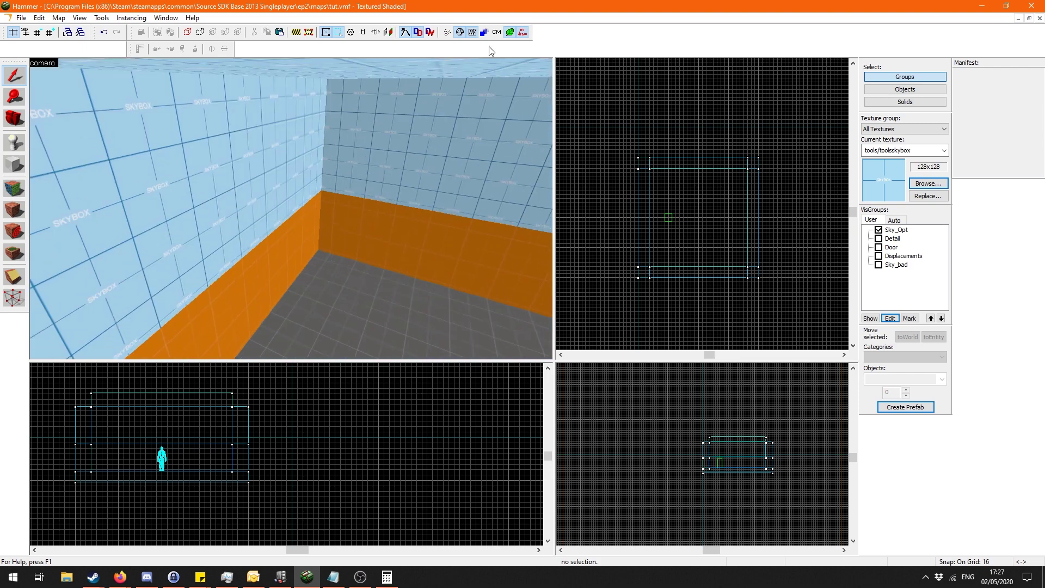
pyautogui.click(447, 33)
pyautogui.click(621, 353)
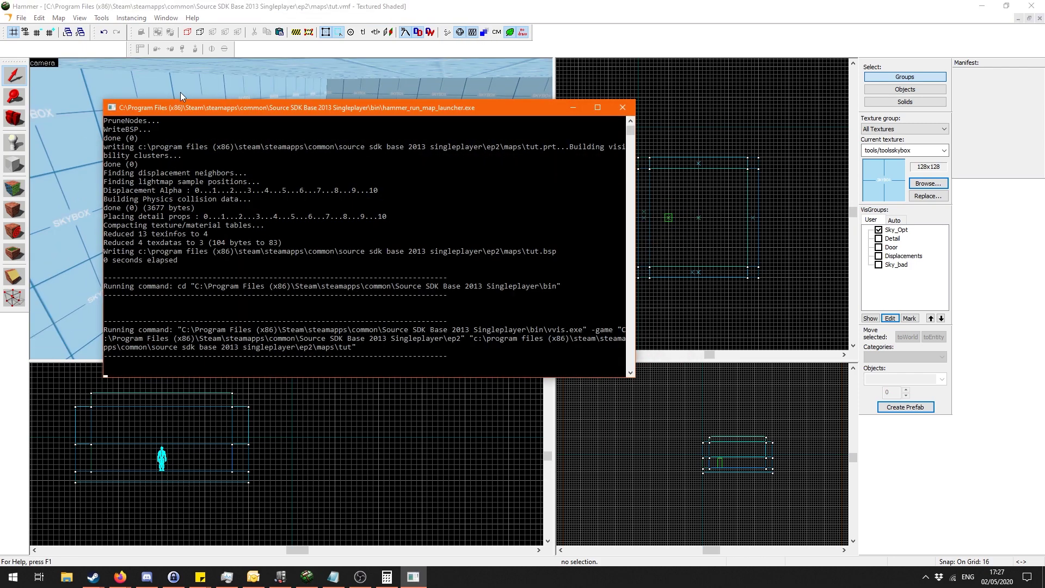
# Load the default portal file of the shifted room's compile.
pyautogui.click(58, 17)
pyautogui.click(136, 145)
pyautogui.click(479, 299)
pyautogui.click(57, 18)
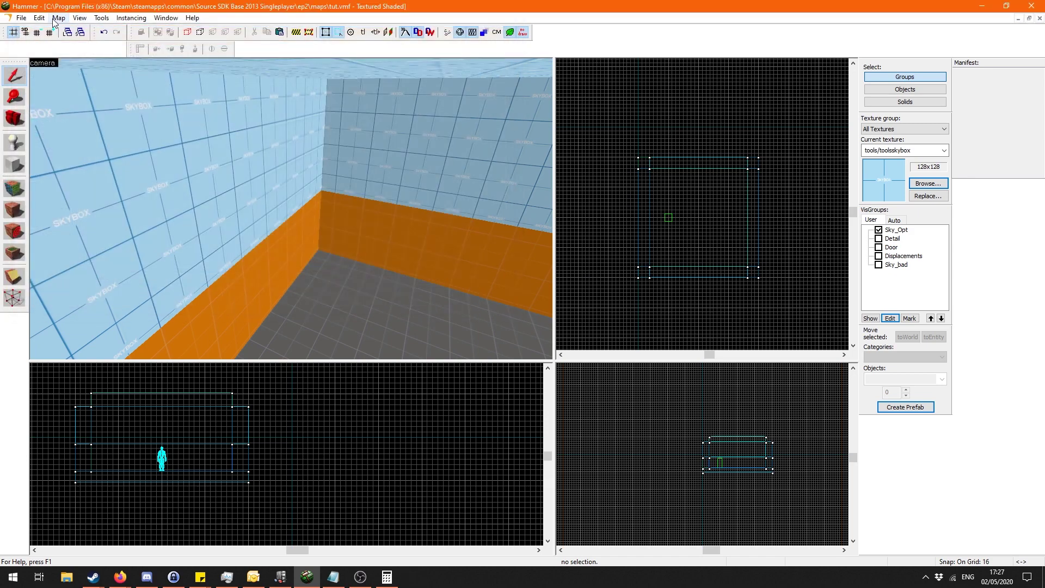
pyautogui.click(89, 170)
pyautogui.click(591, 328)
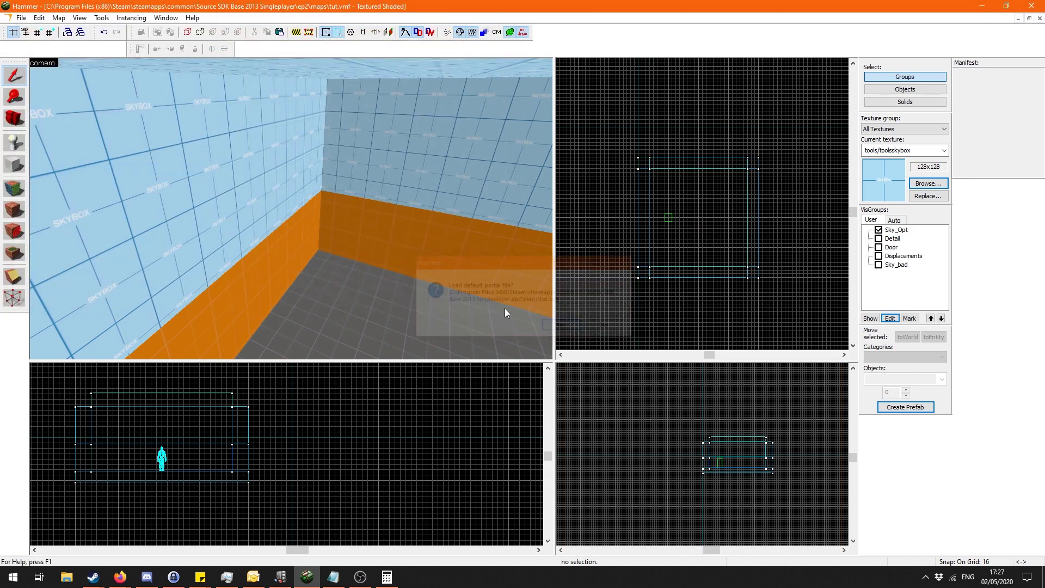
# Check the shifted room's interior for visleaf boundaries and its placement in the top view.
pyautogui.click(24, 119)
pyautogui.press('z')
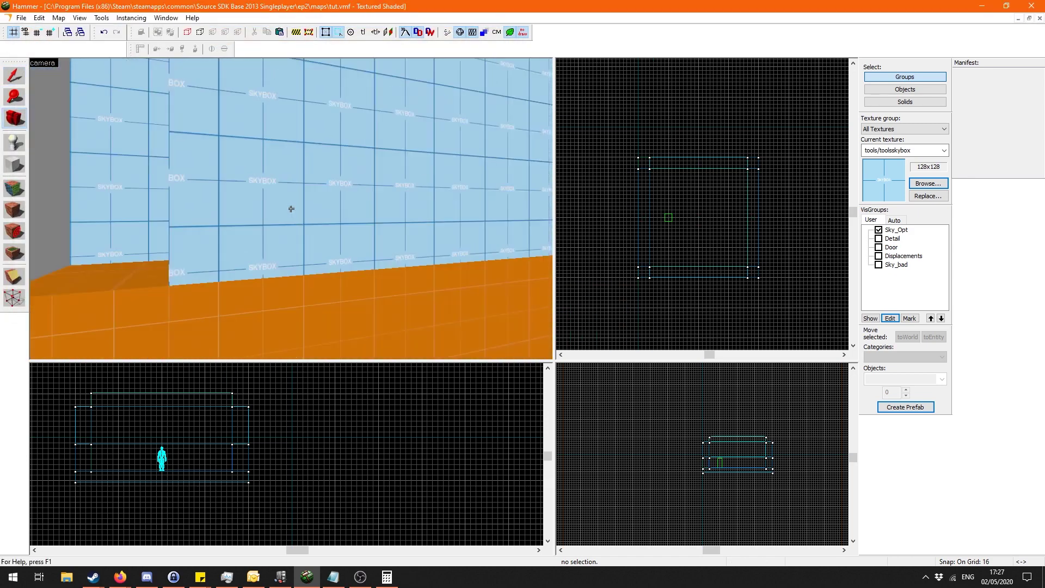
pyautogui.press('w')
pyautogui.press('z')
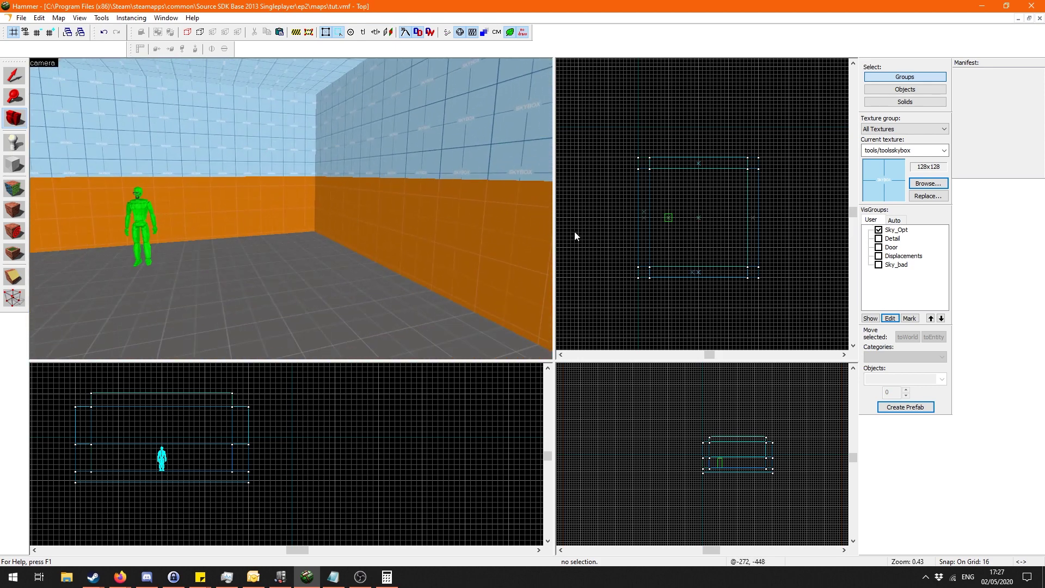
pyautogui.moveTo(719, 247); pyautogui.dragTo(719, 227, button='middle')
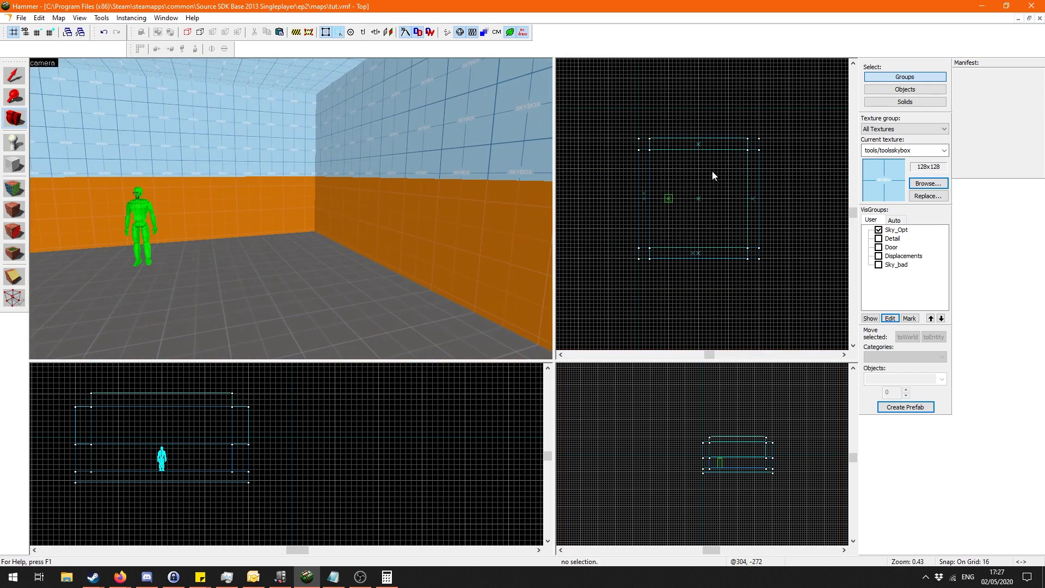
pyautogui.press('z')
pyautogui.press('z')
# Undo the deselection and the move of the whole room.
pyautogui.hotkey('ctrl', 'z')
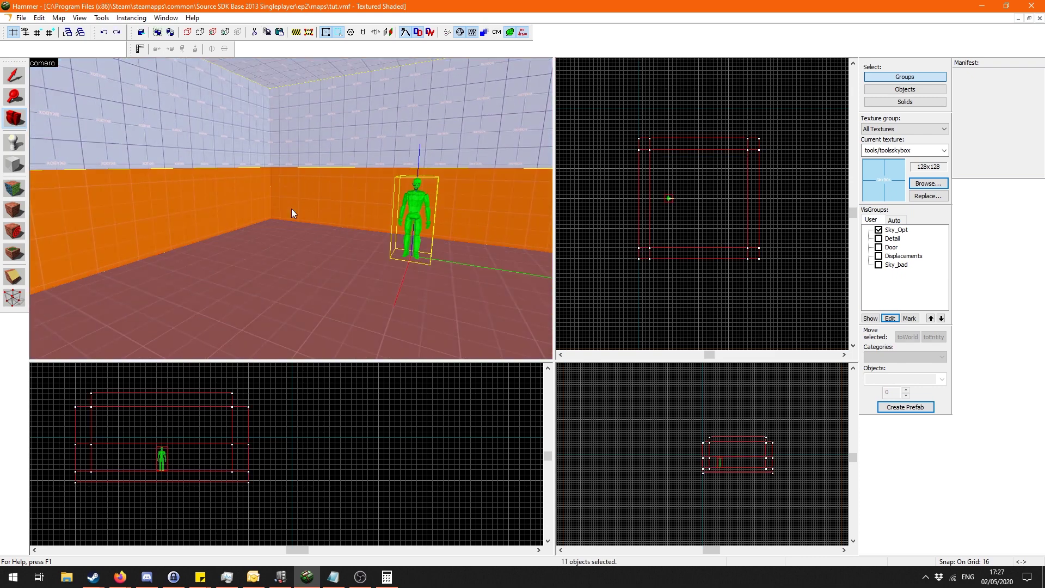
pyautogui.hotkey('ctrl', 'z')
pyautogui.press('z')
pyautogui.press('w')
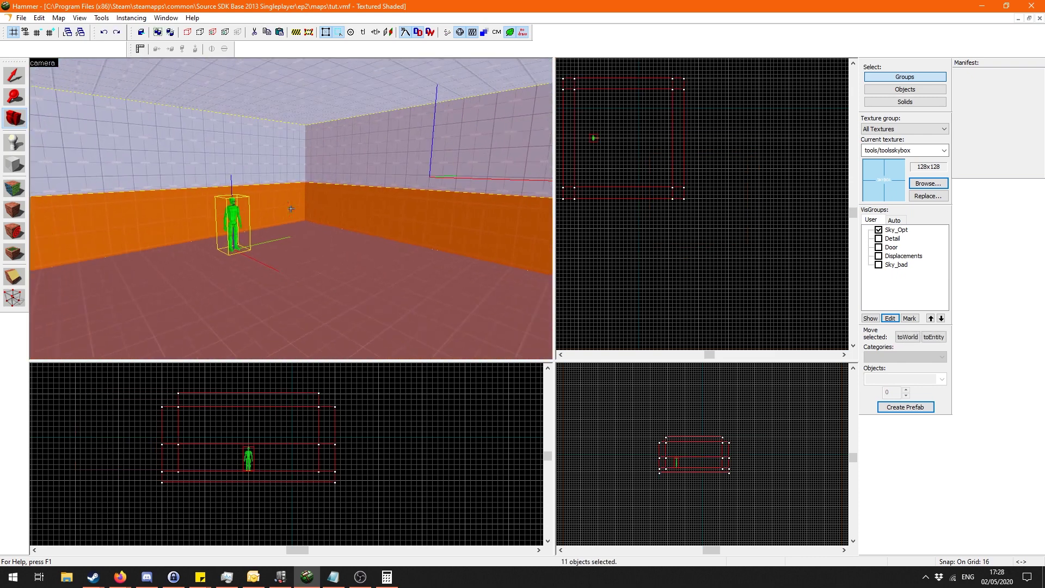
# Compile the map with the room back in its original position and load the default portal file.
pyautogui.press('z')
pyautogui.click(447, 32)
pyautogui.click(596, 354)
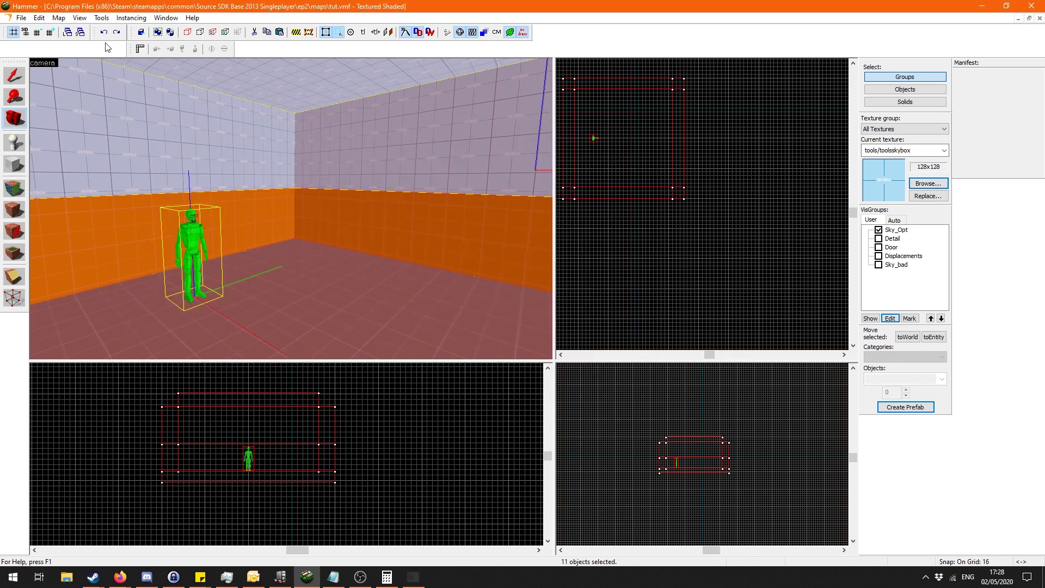
pyautogui.click(59, 18)
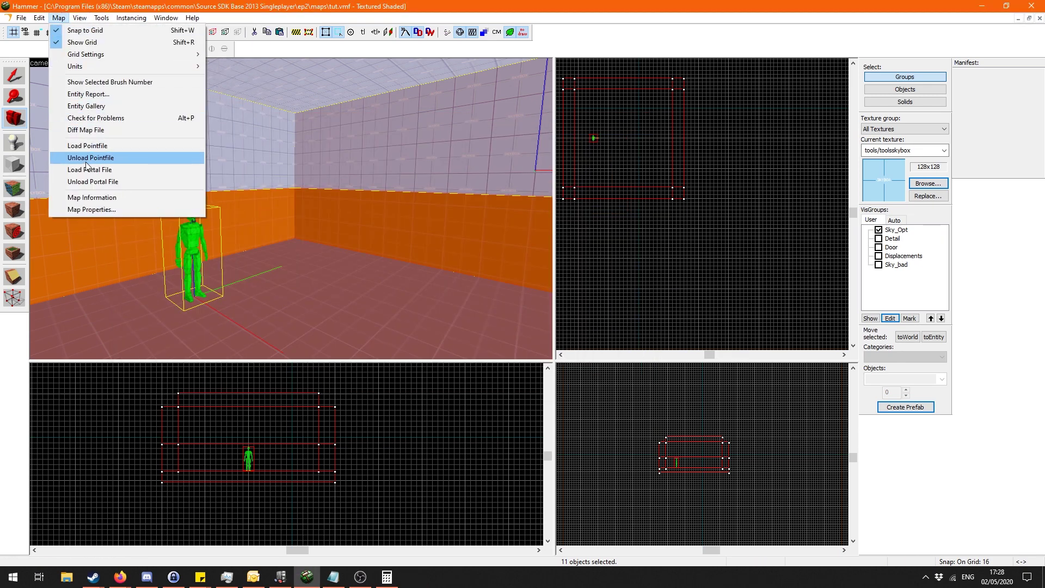
pyautogui.click(89, 169)
pyautogui.click(562, 327)
# Examine from several angles how the visleaf boundaries divide the interior of the room with the fitted skybox.
pyautogui.press('z')
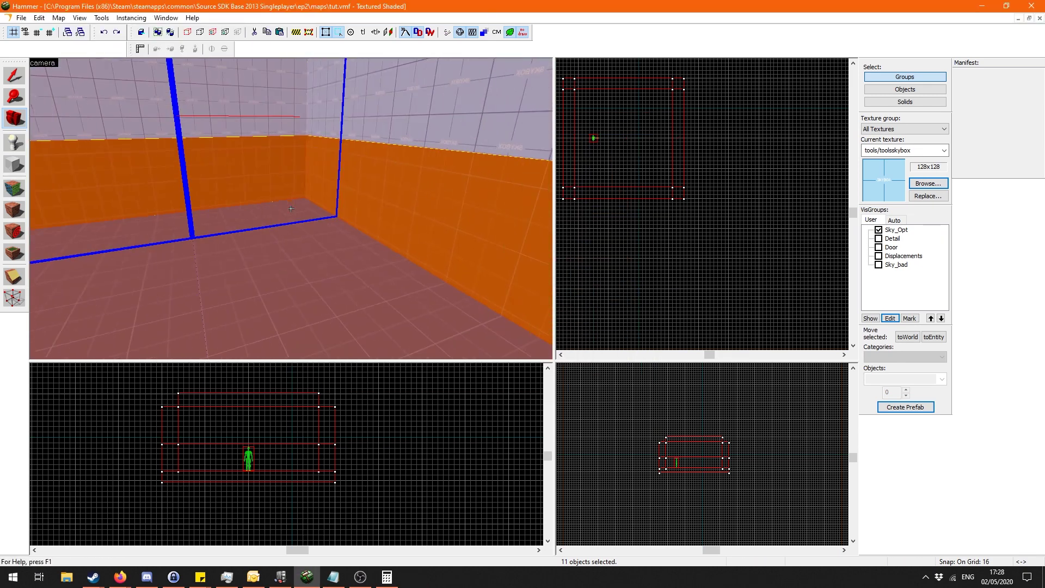
pyautogui.press('w')
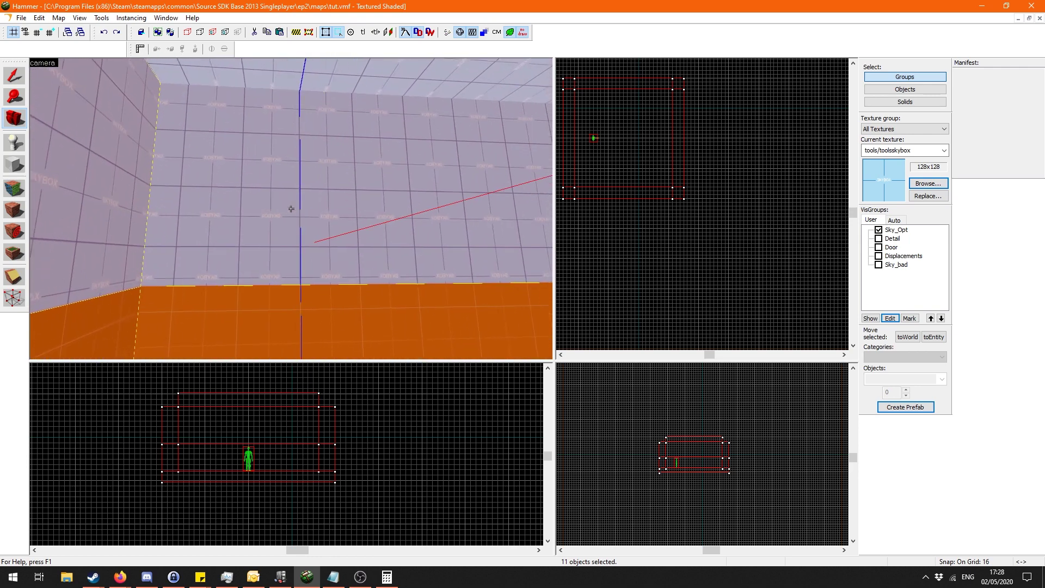
pyautogui.press('w')
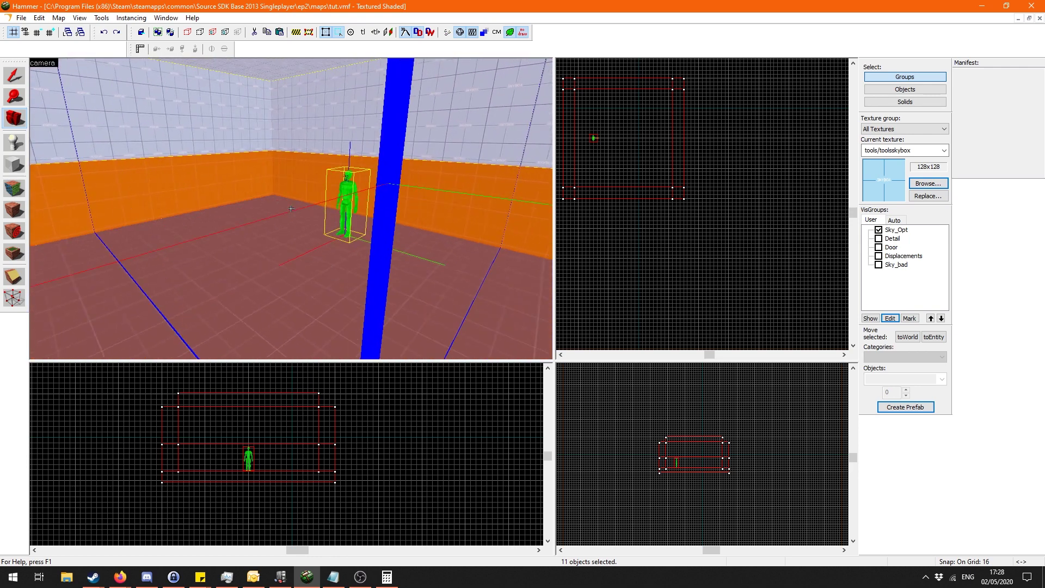
pyautogui.press('w')
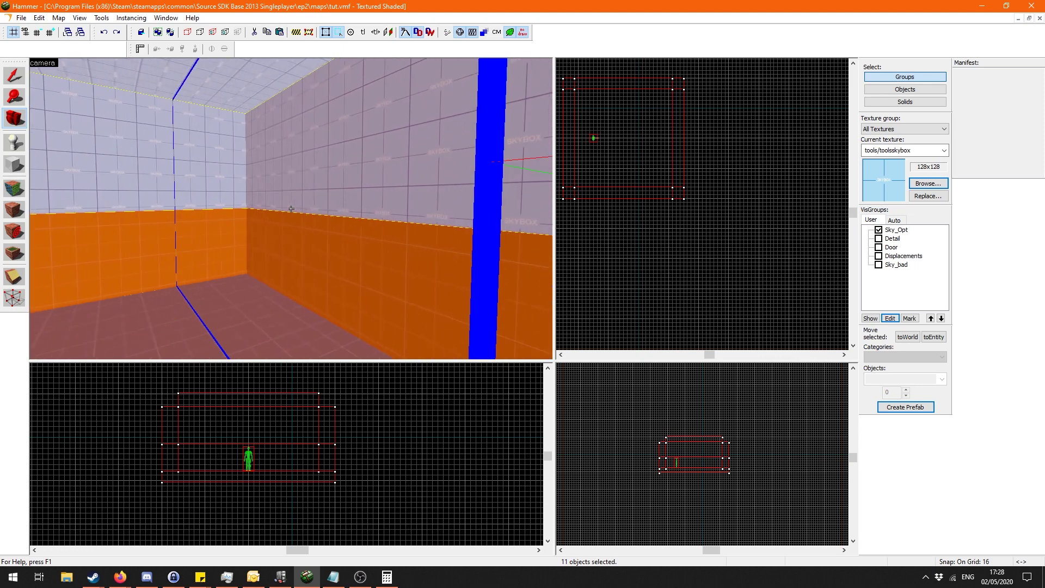
pyautogui.press('s')
pyautogui.press('z')
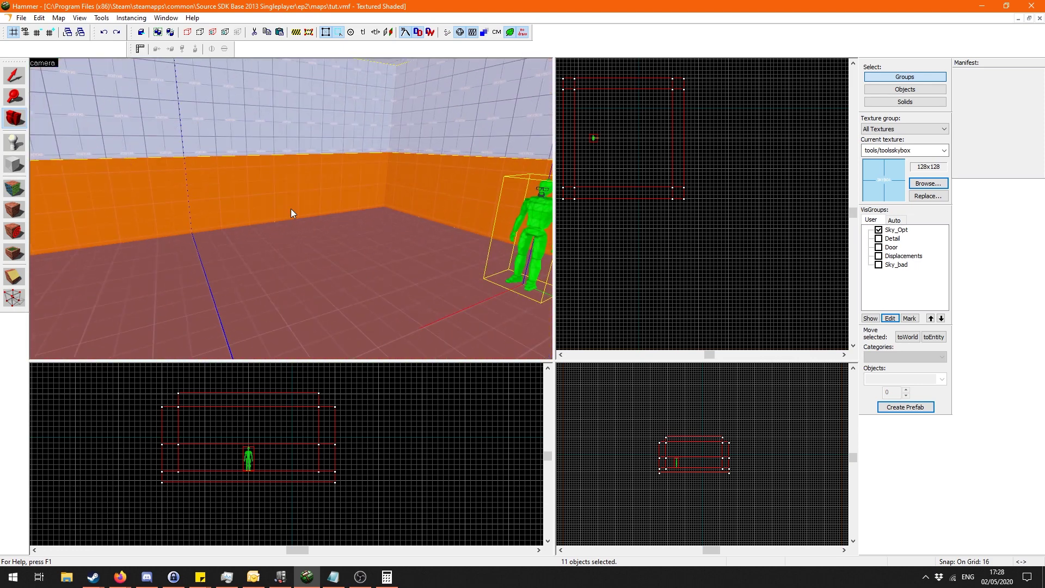
pyautogui.press('w')
pyautogui.press('s')
pyautogui.press('z')
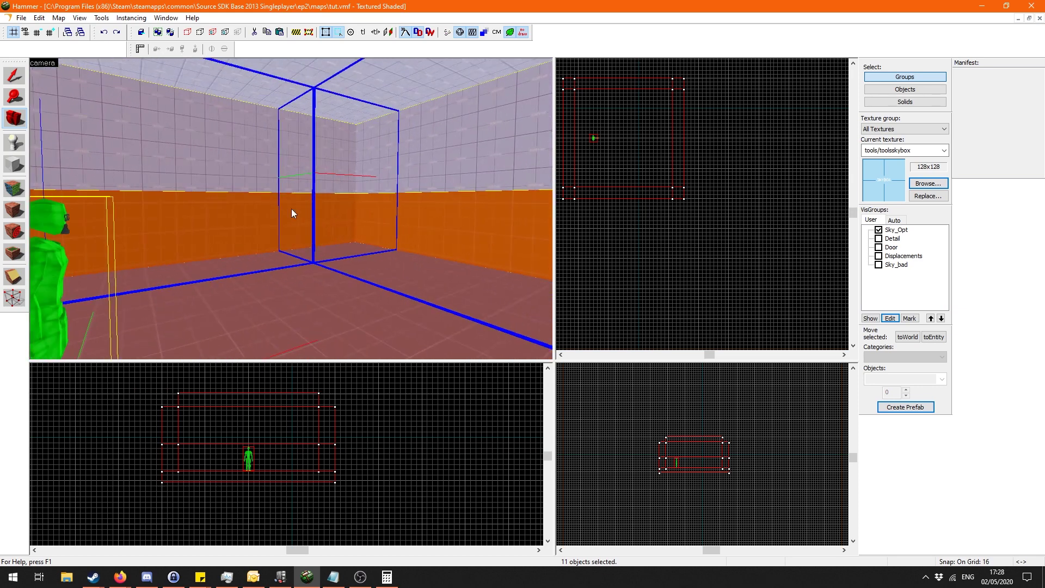
pyautogui.press('z')
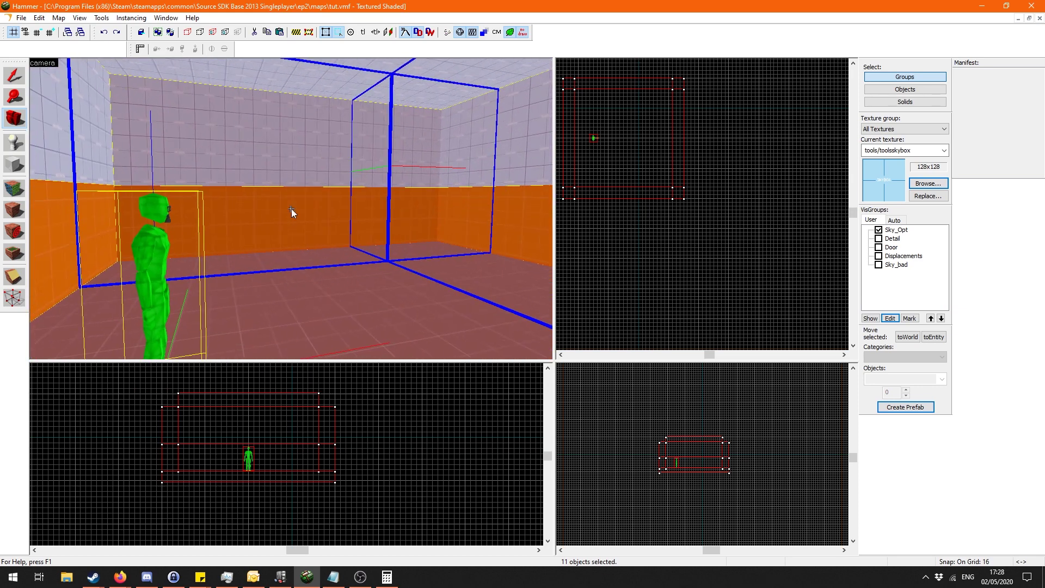
pyautogui.press('z')
pyautogui.press('d')
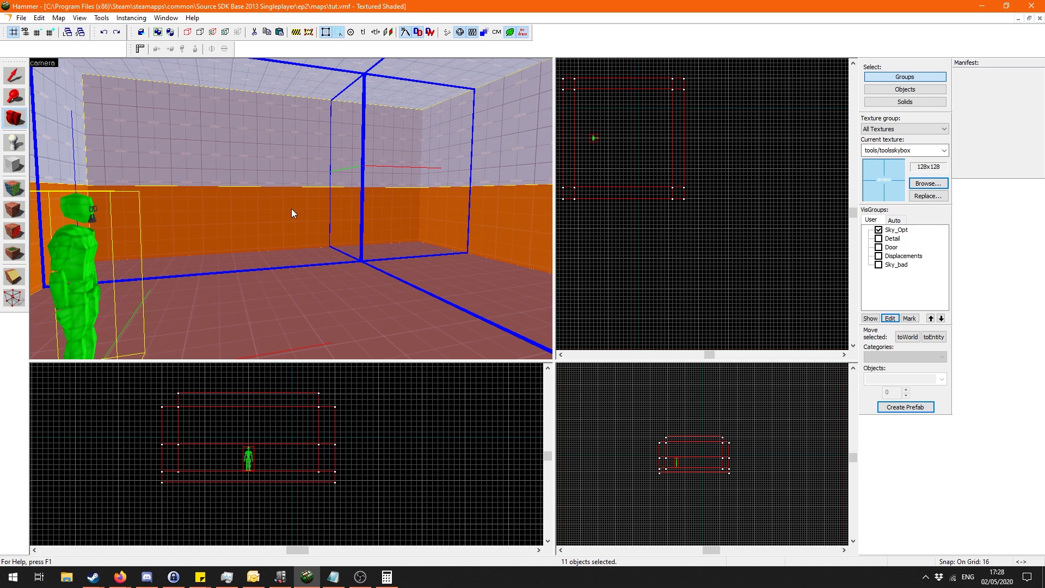
pyautogui.press('z')
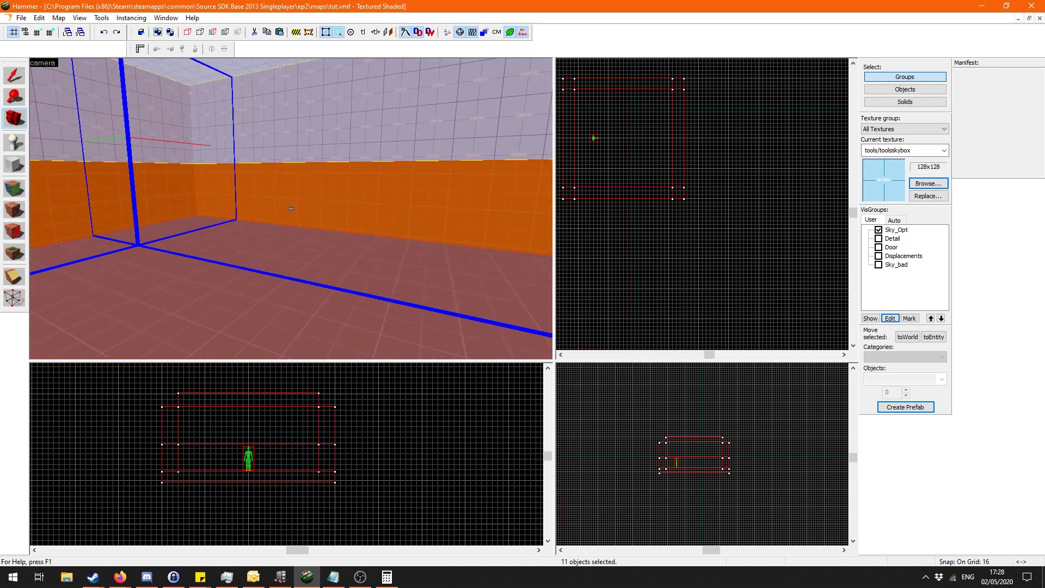
pyautogui.moveTo(291, 209); pyautogui.dragTo(292, 209)
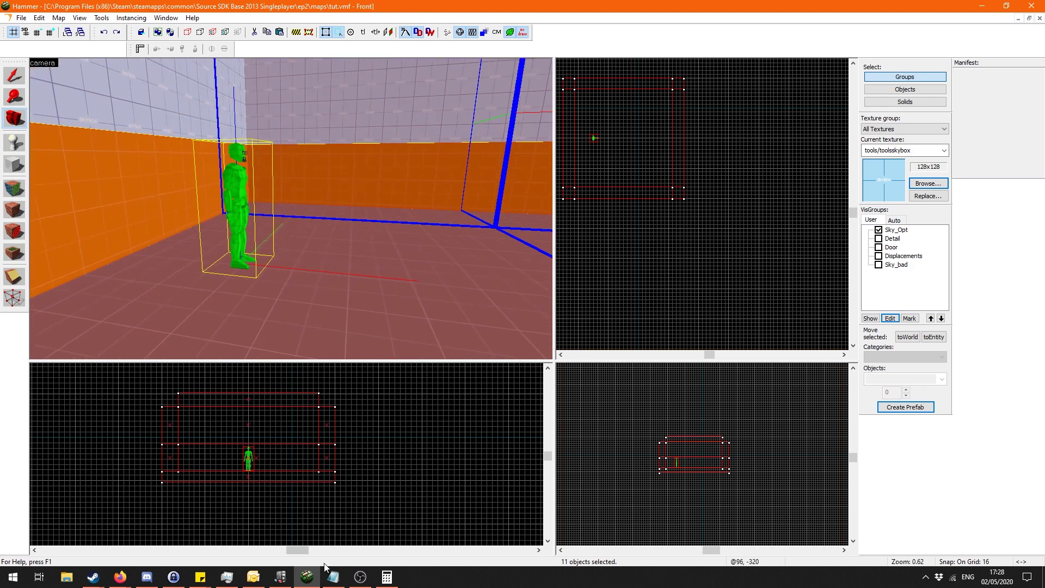
# Check the topic list in the hammer vid.txt notes in Notepad and return to Hammer.
pyautogui.moveTo(332, 580)
pyautogui.press('z')
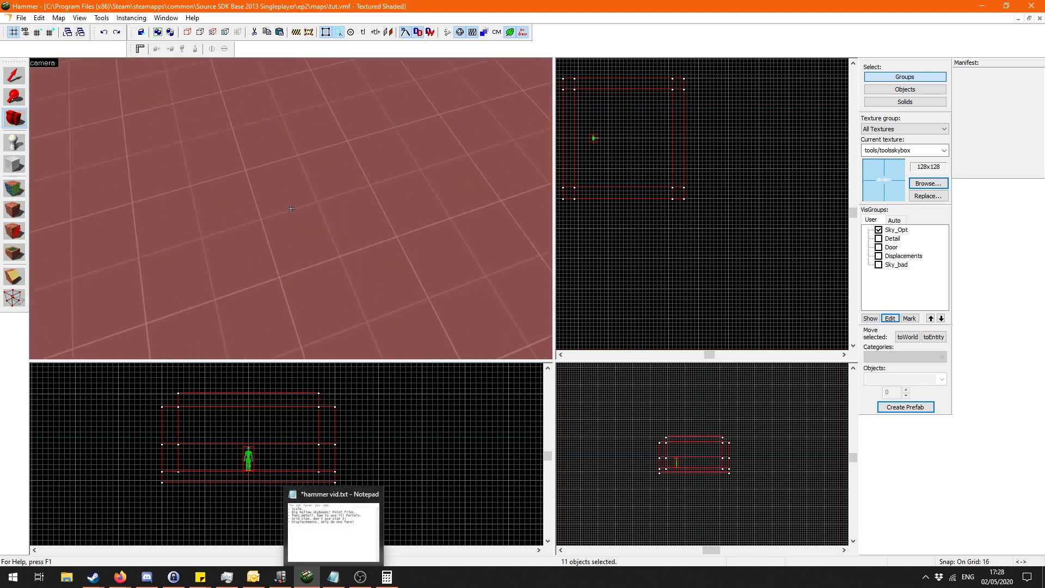
pyautogui.press('z')
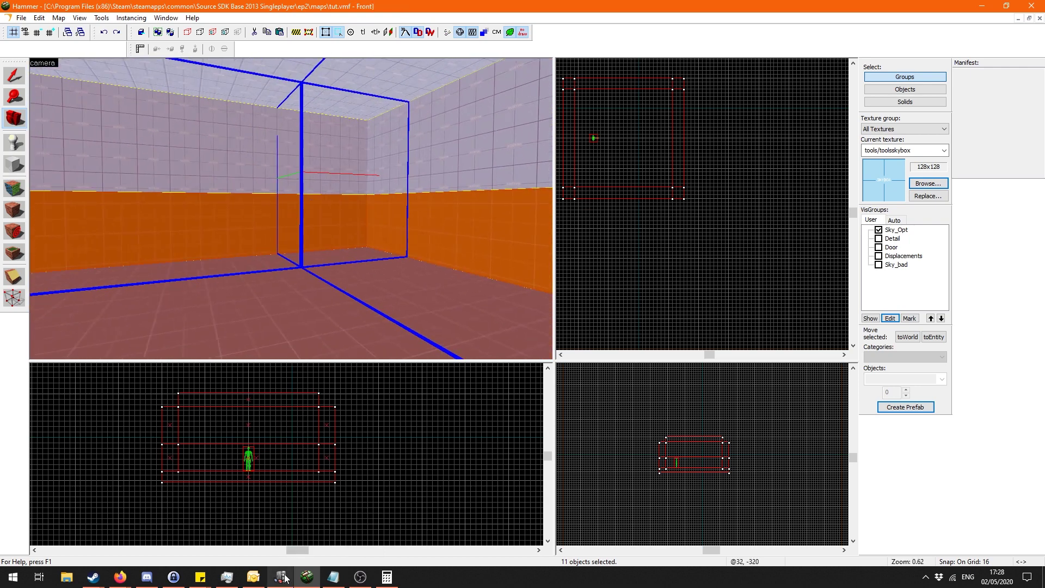
pyautogui.click(334, 578)
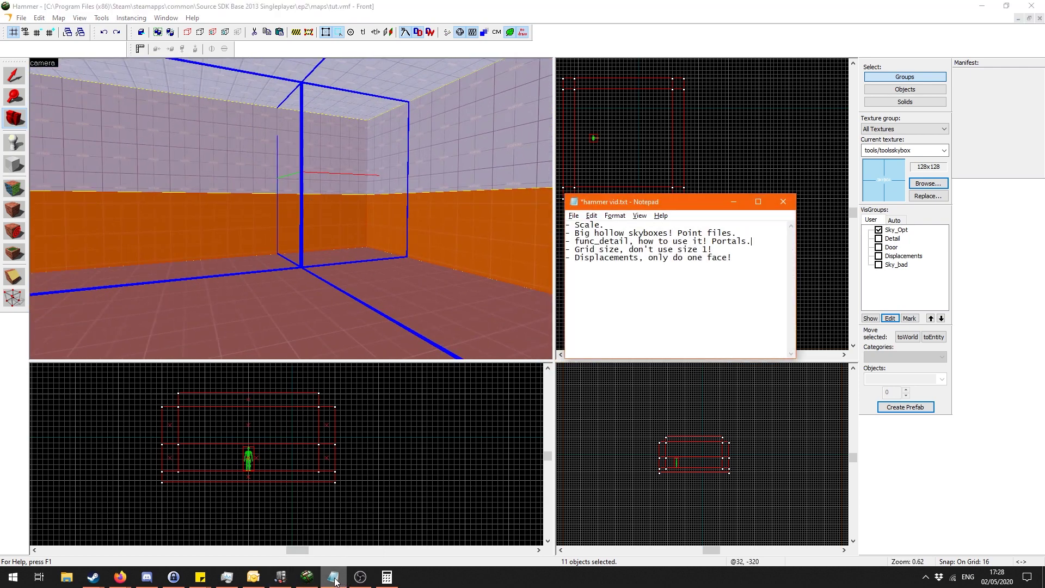
pyautogui.click(333, 578)
# Show the Detail visgroup and view its angled brush inside the room from several sides.
pyautogui.moveTo(291, 209); pyautogui.dragTo(292, 212)
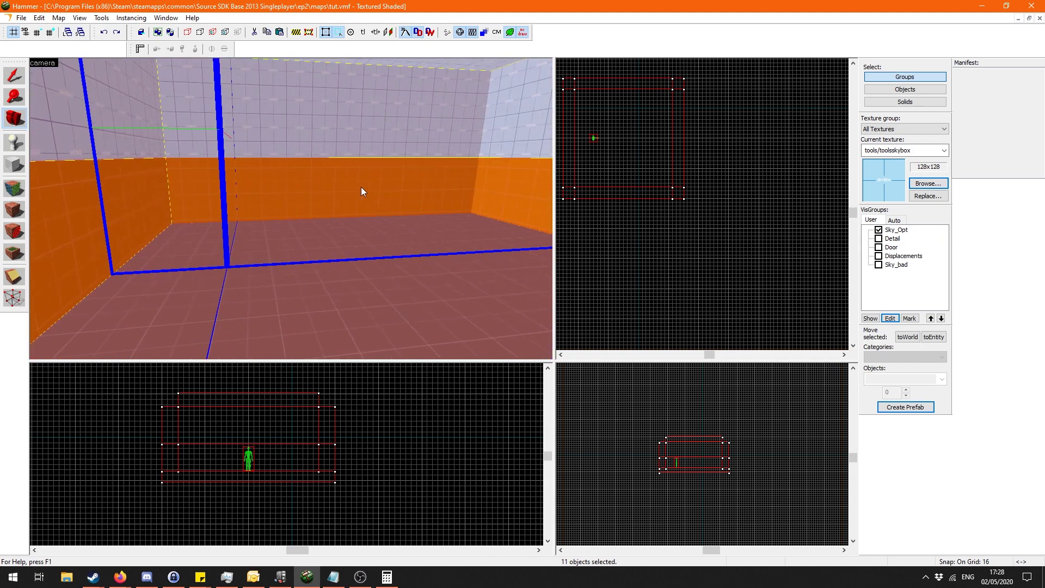
pyautogui.moveTo(384, 187); pyautogui.dragTo(291, 209)
pyautogui.press('d')
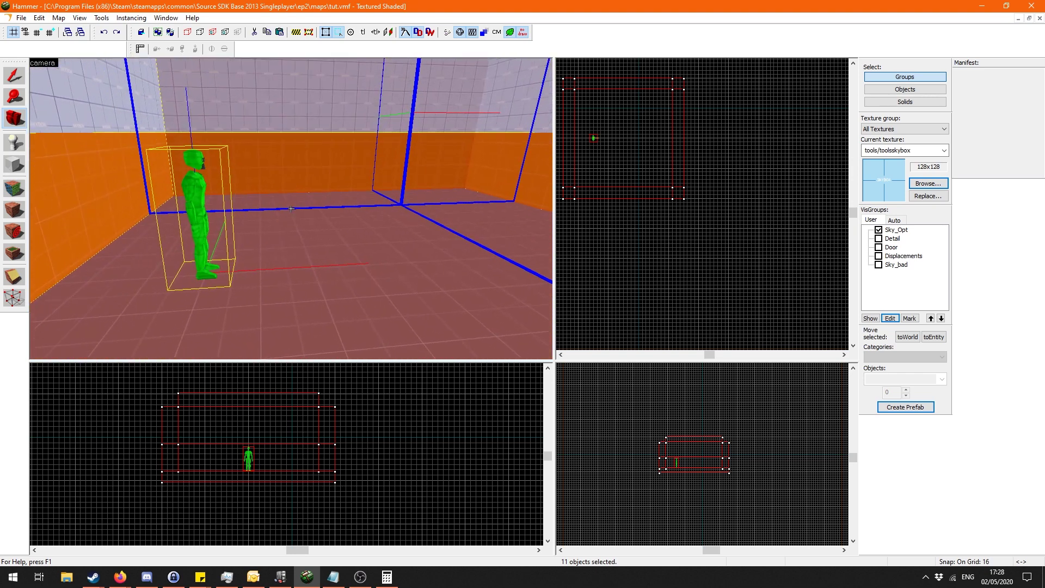
pyautogui.moveTo(292, 212); pyautogui.dragTo(292, 212)
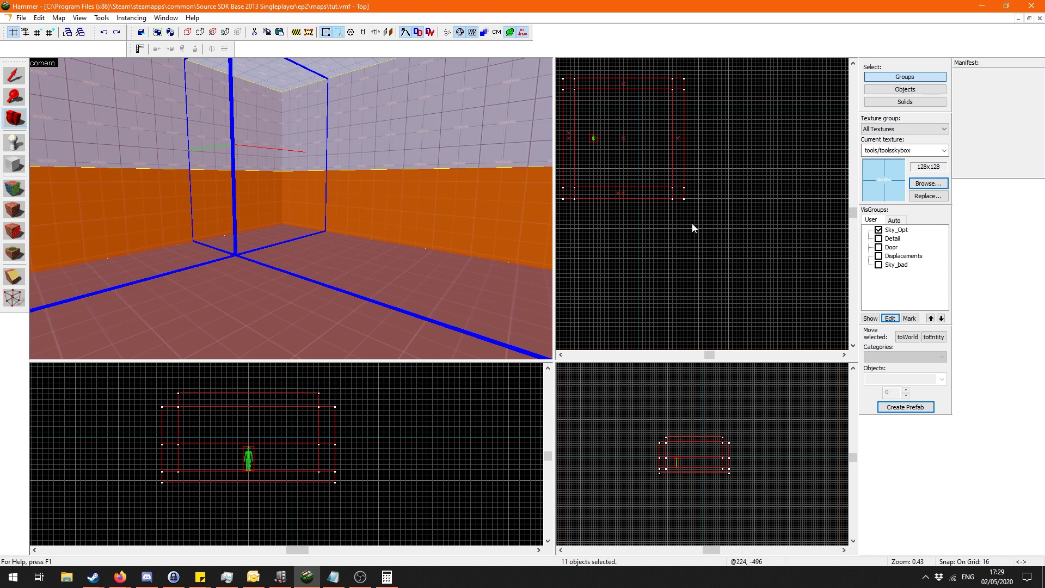
pyautogui.click(878, 238)
pyautogui.press('w')
pyautogui.moveTo(229, 173); pyautogui.dragTo(291, 209)
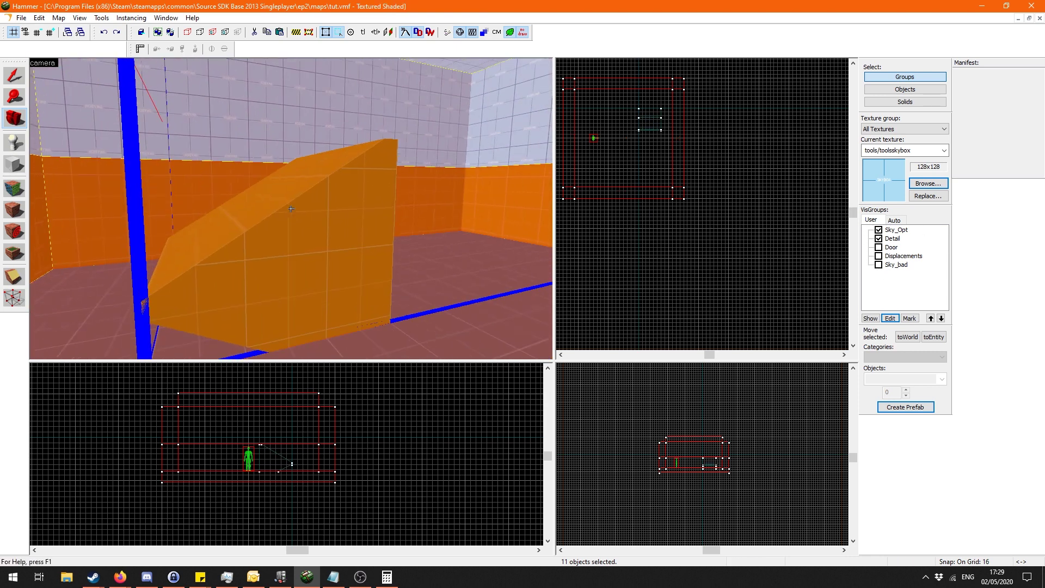
pyautogui.press('w')
pyautogui.press('a')
pyautogui.press('w')
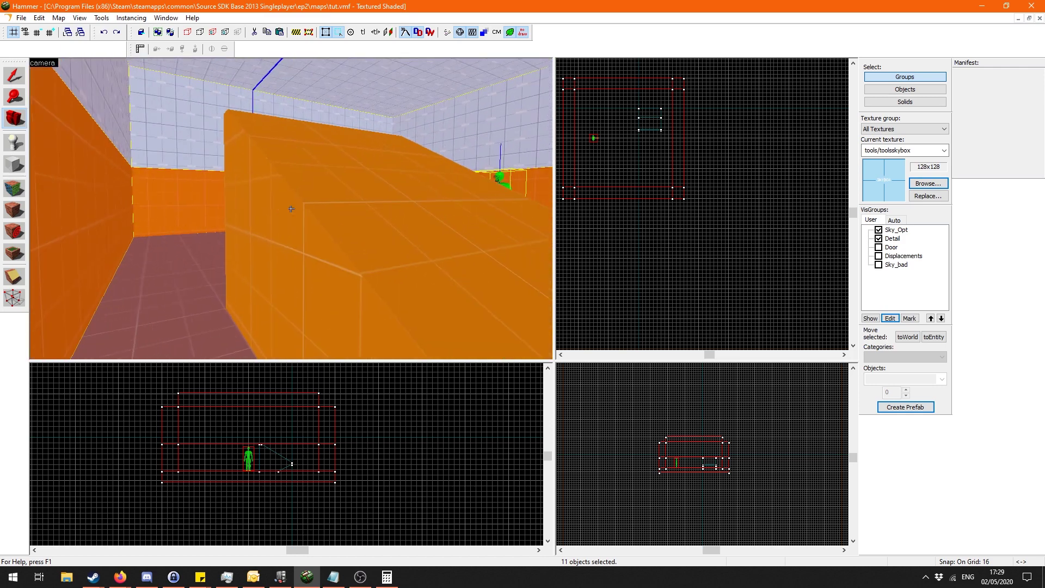
pyautogui.press('w')
pyautogui.press('s')
pyautogui.press('z')
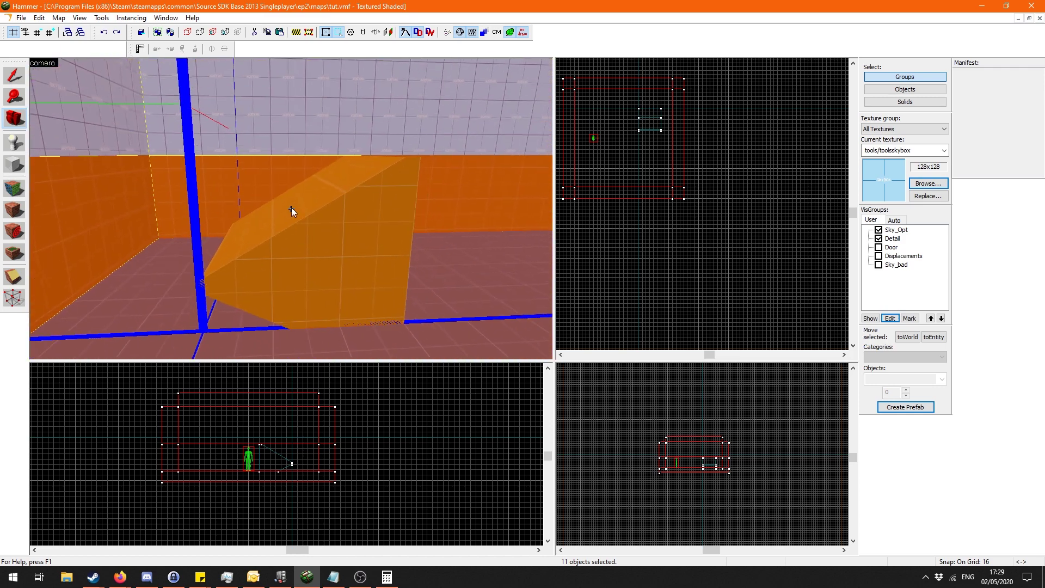
# Compile the map with the angled brush as a world brush and load the default portal file.
pyautogui.click(448, 33)
pyautogui.click(626, 352)
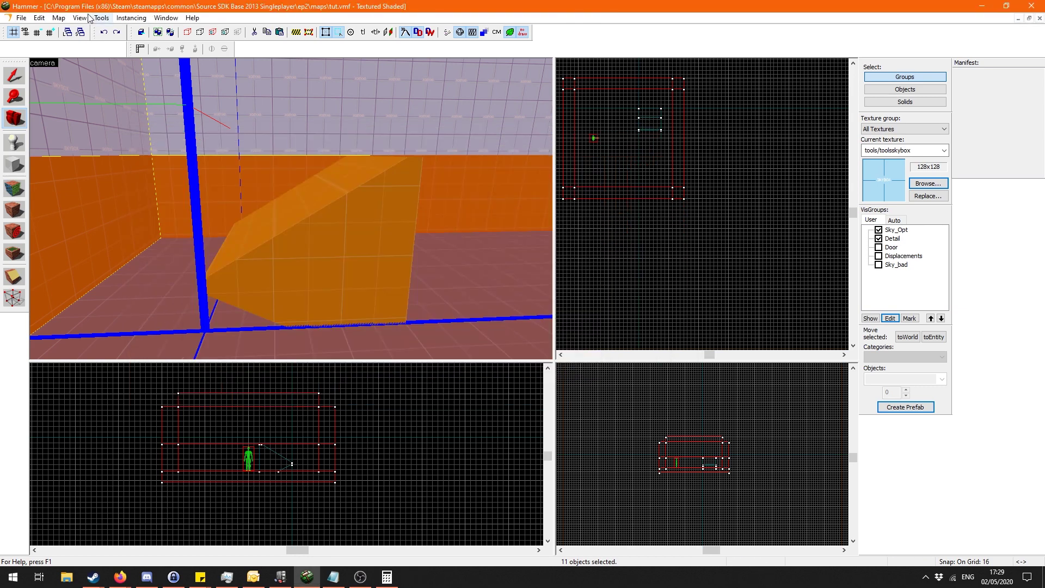
pyautogui.click(58, 17)
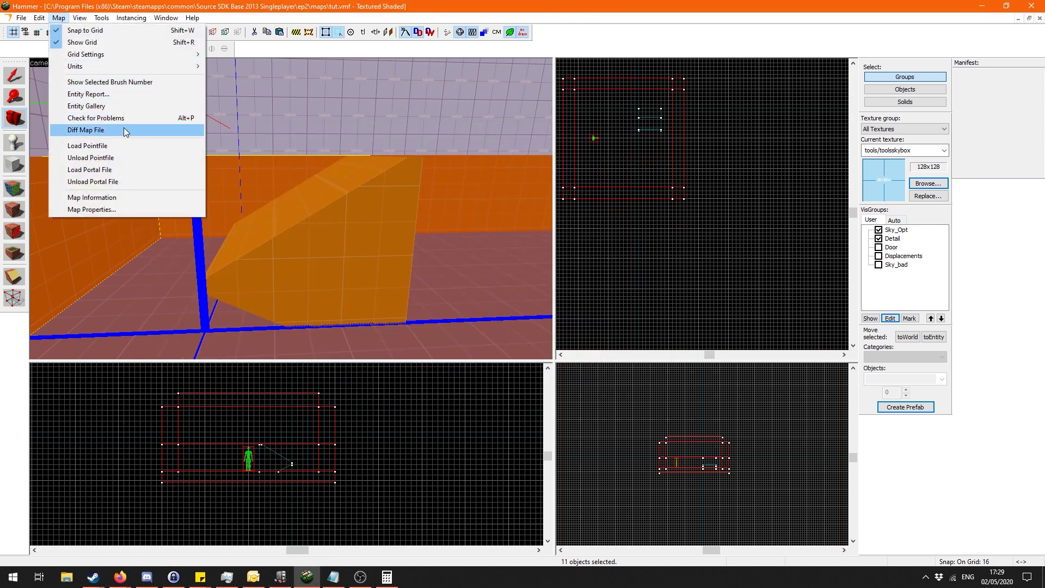
pyautogui.click(136, 169)
pyautogui.click(561, 327)
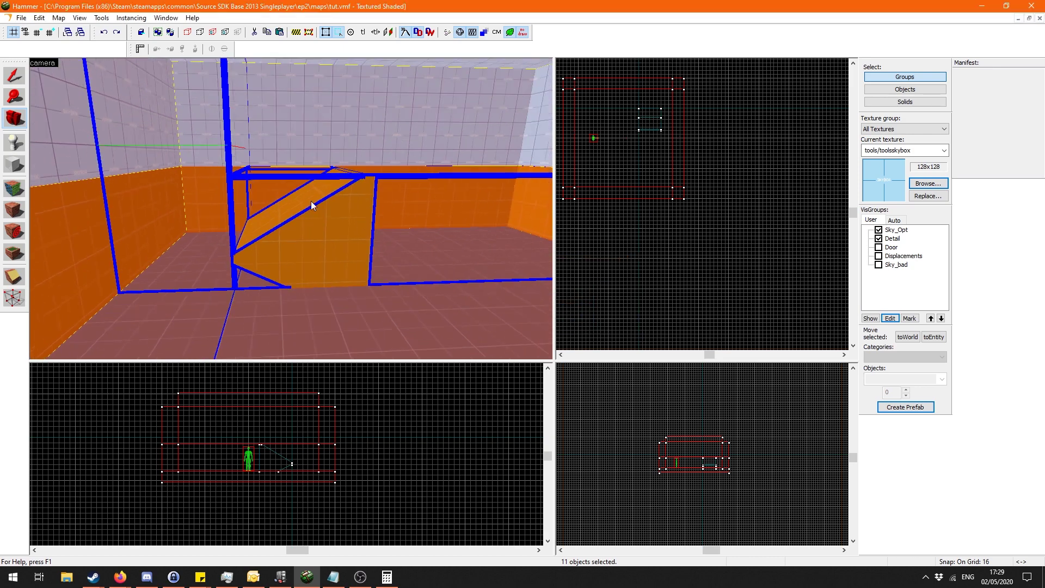
# Examine how the visleaf boundaries are cut around the edges and top of the angled world brush.
pyautogui.press('z')
pyautogui.press('w')
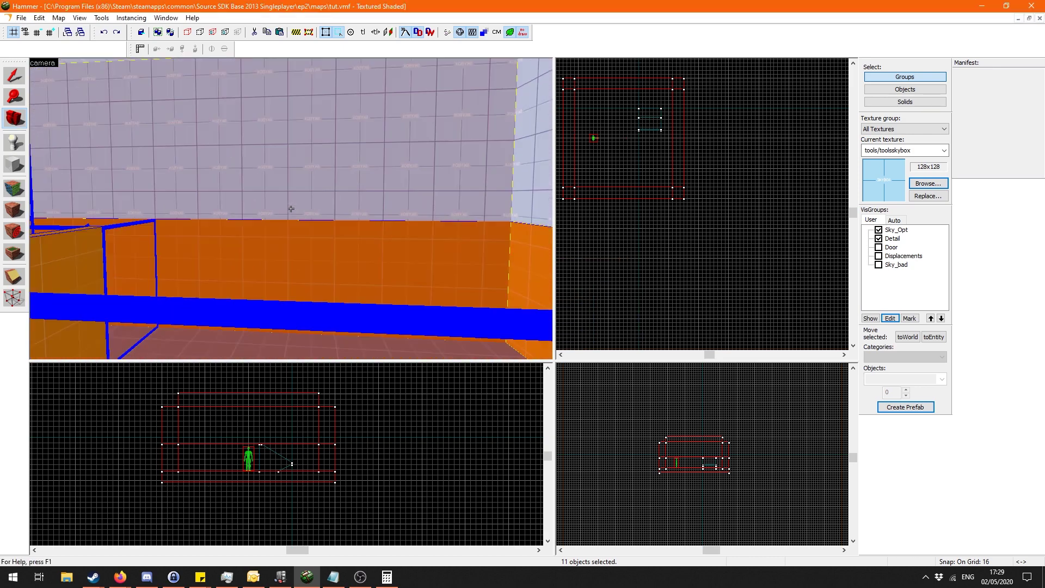
pyautogui.press('w')
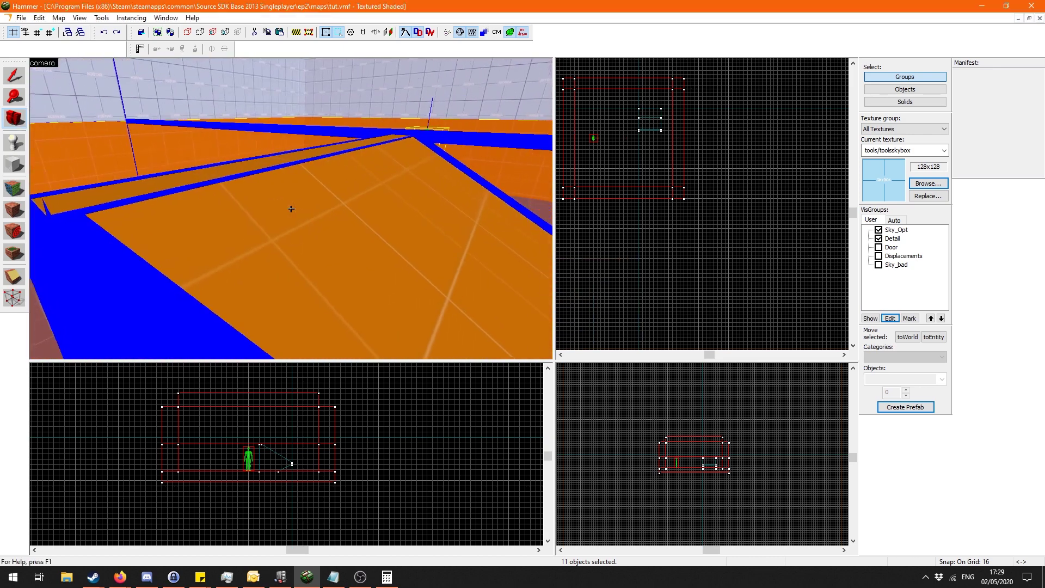
pyautogui.press('w')
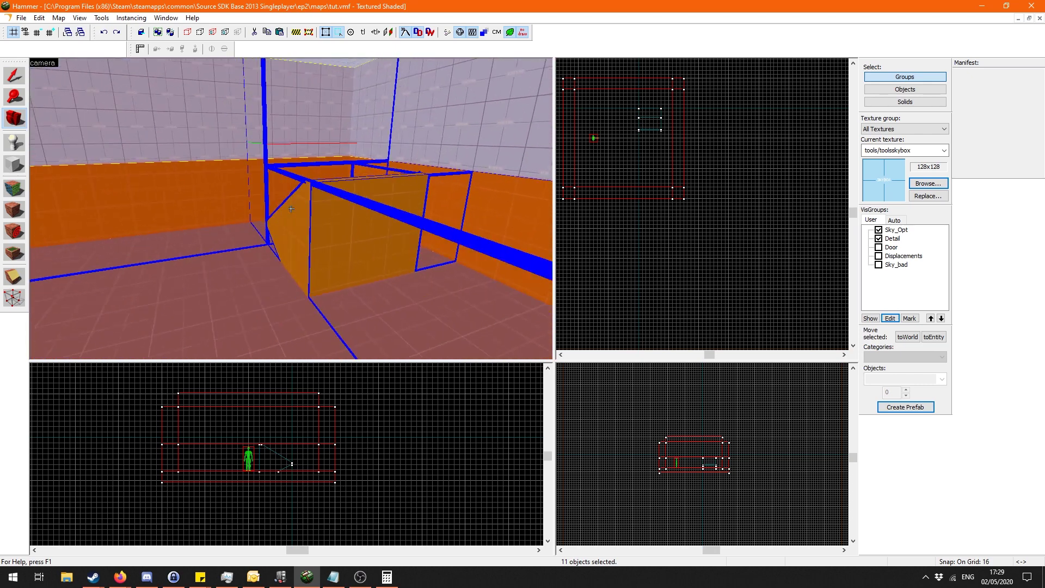
pyautogui.press('w')
pyautogui.press('z')
pyautogui.press('z')
pyautogui.press('a')
pyautogui.press('z')
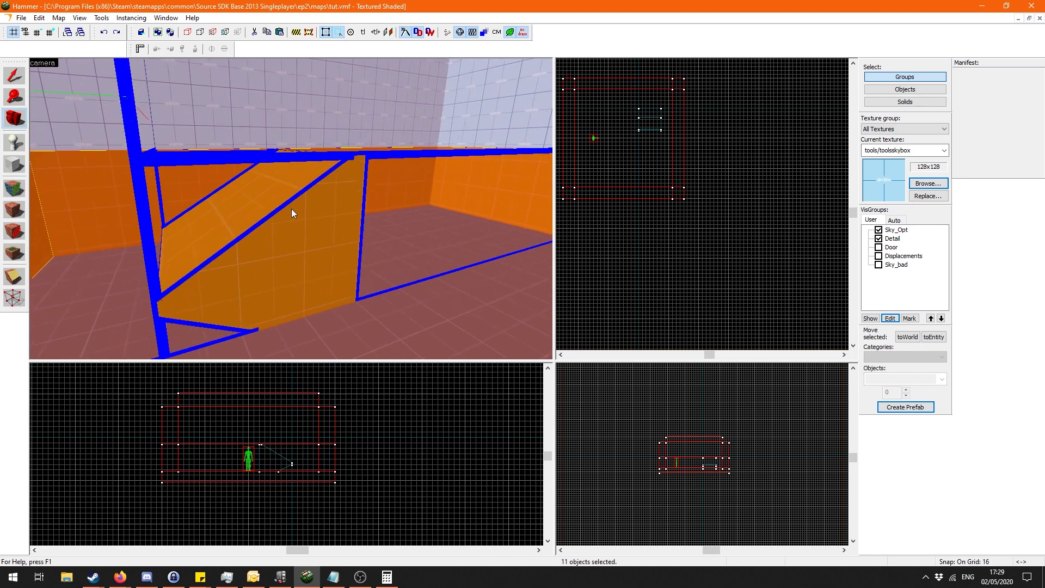
pyautogui.press('a')
pyautogui.press('w')
pyautogui.press('a')
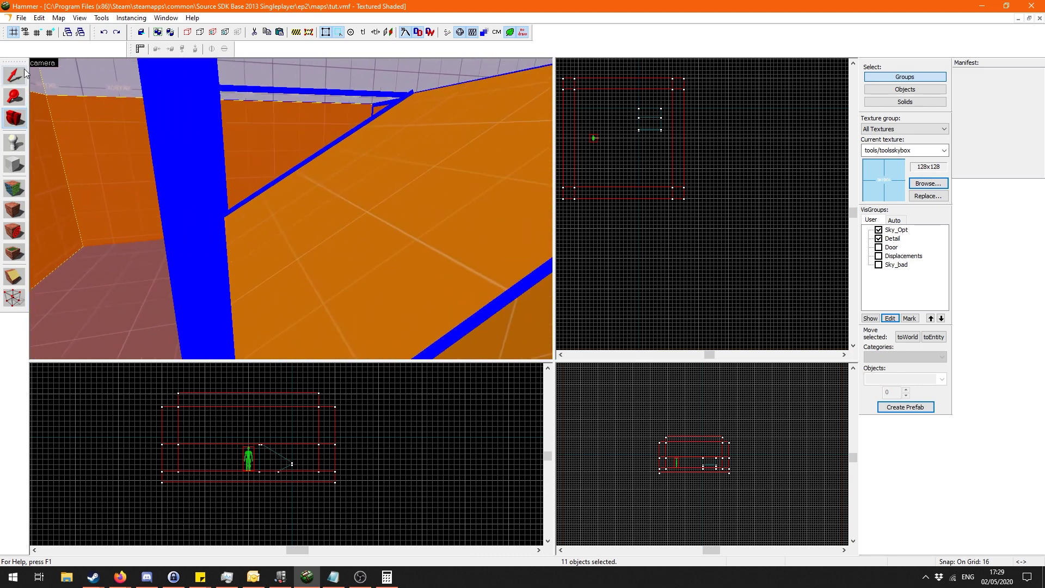
# Select the angled brush in the room and tie it to a func_detail entity.
pyautogui.click(16, 72)
pyautogui.click(326, 198)
pyautogui.press('s')
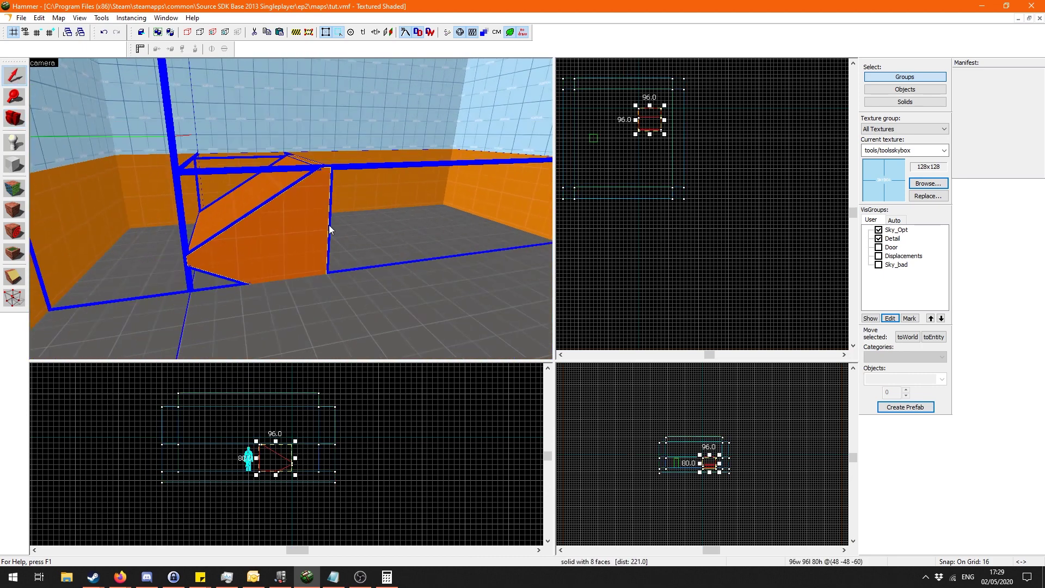
pyautogui.click(18, 120)
pyautogui.press('d')
pyautogui.moveTo(230, 162); pyautogui.dragTo(291, 210)
pyautogui.click(933, 336)
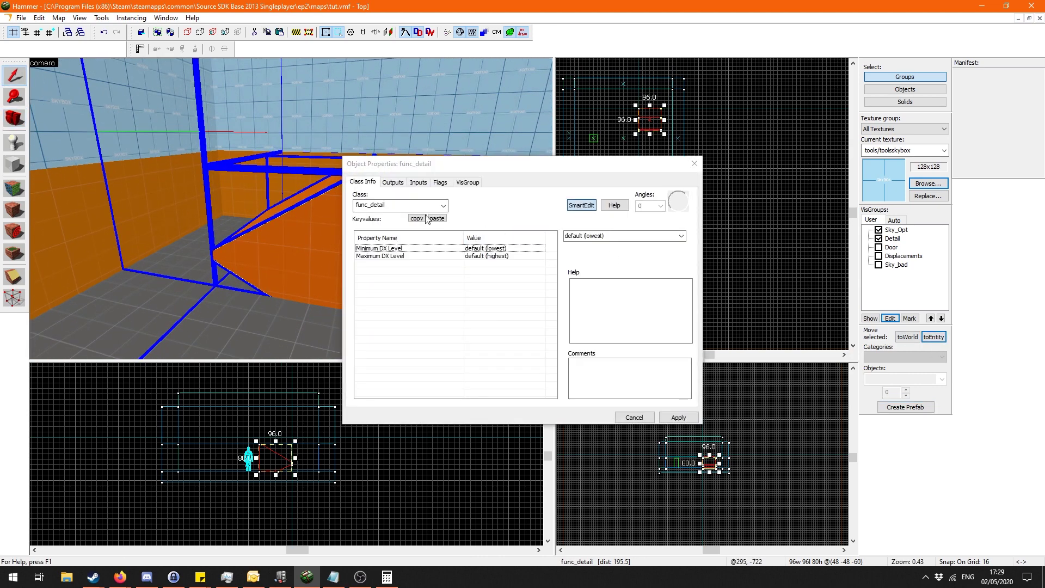
pyautogui.click(385, 207)
pyautogui.click(678, 416)
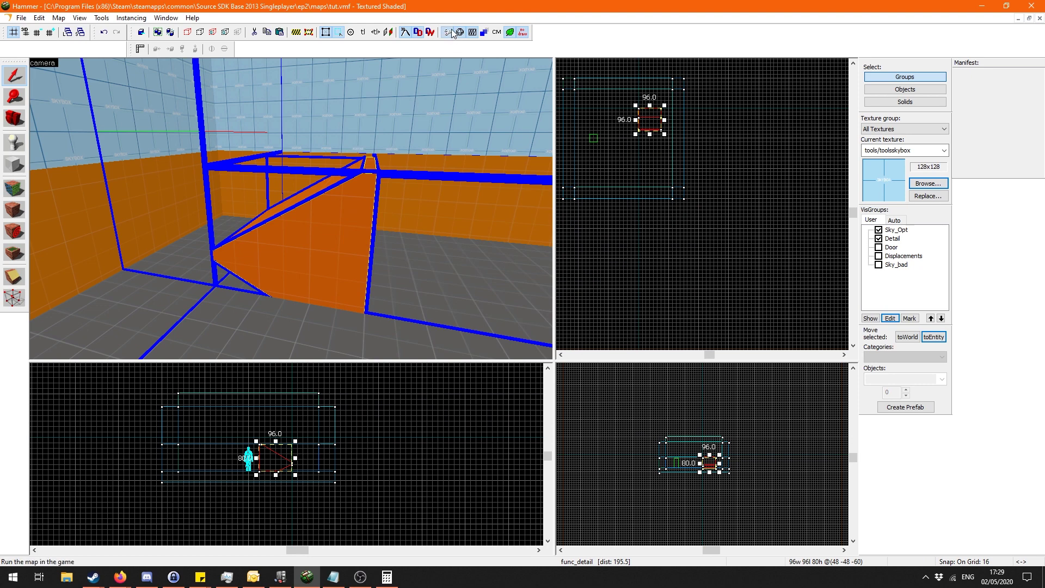
# Recompile the map with the angled brush as func_detail and load the default portal file.
pyautogui.click(446, 32)
pyautogui.press('Return')
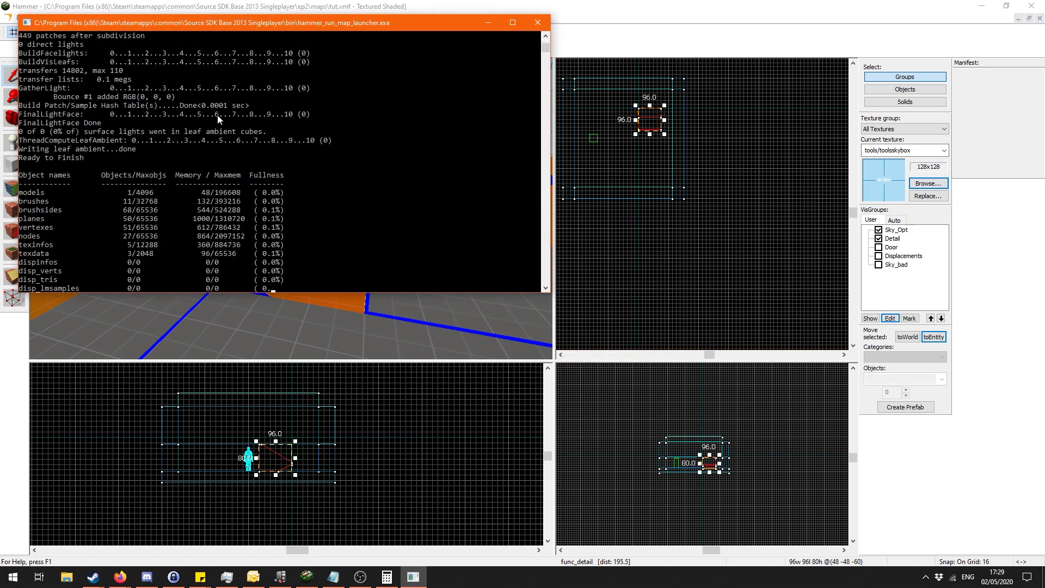
pyautogui.click(59, 17)
pyautogui.click(105, 169)
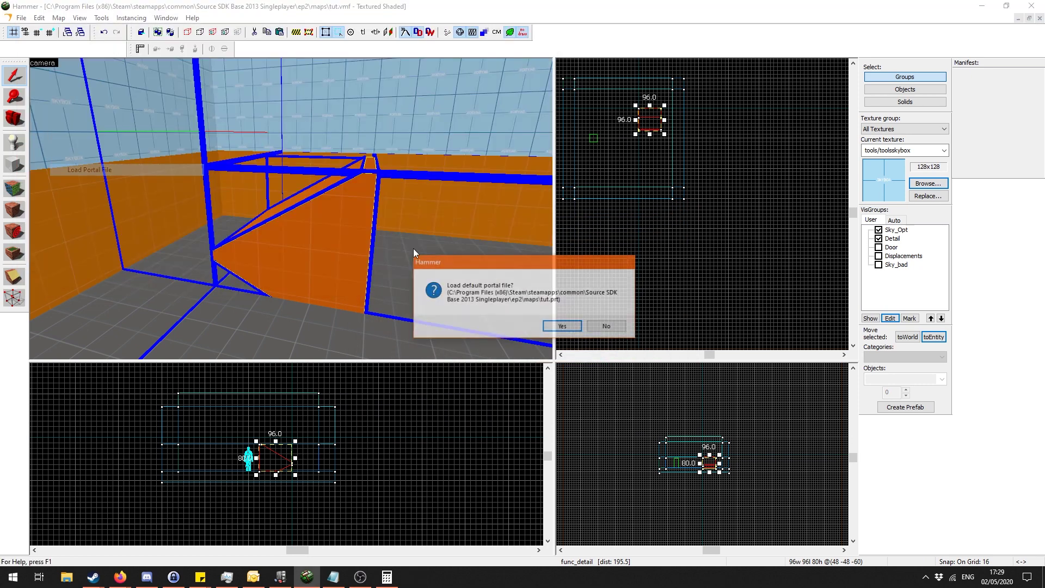
pyautogui.press('Return')
# Examine the visleaf boundaries close up around the angled func_detail brush and along the neighbouring floor and walls.
pyautogui.click(14, 118)
pyautogui.press('z')
pyautogui.press('w')
pyautogui.press('d')
pyautogui.press('w')
pyautogui.press('d')
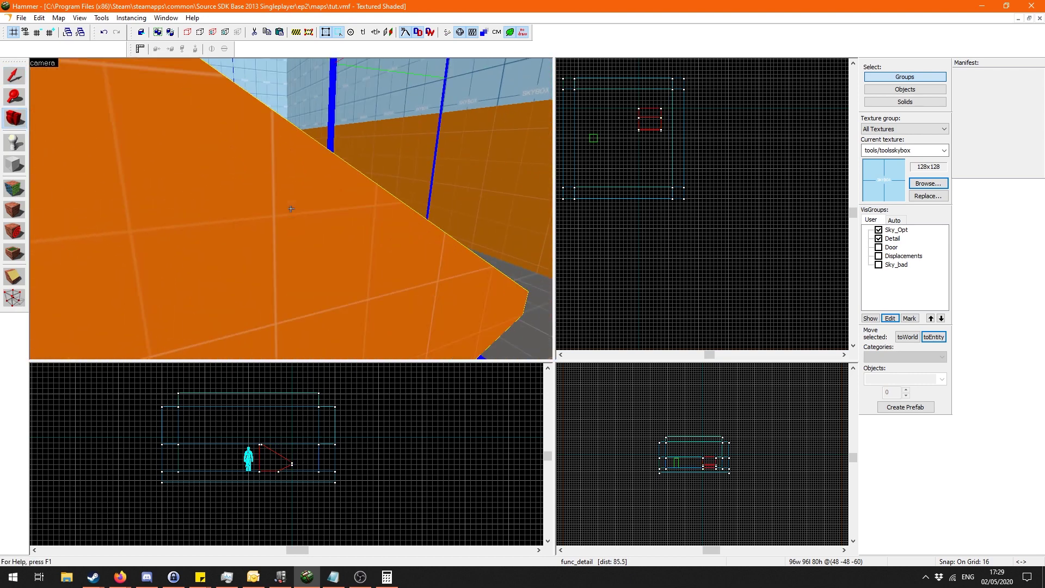
pyautogui.press('s')
pyautogui.press('a')
pyautogui.press('z')
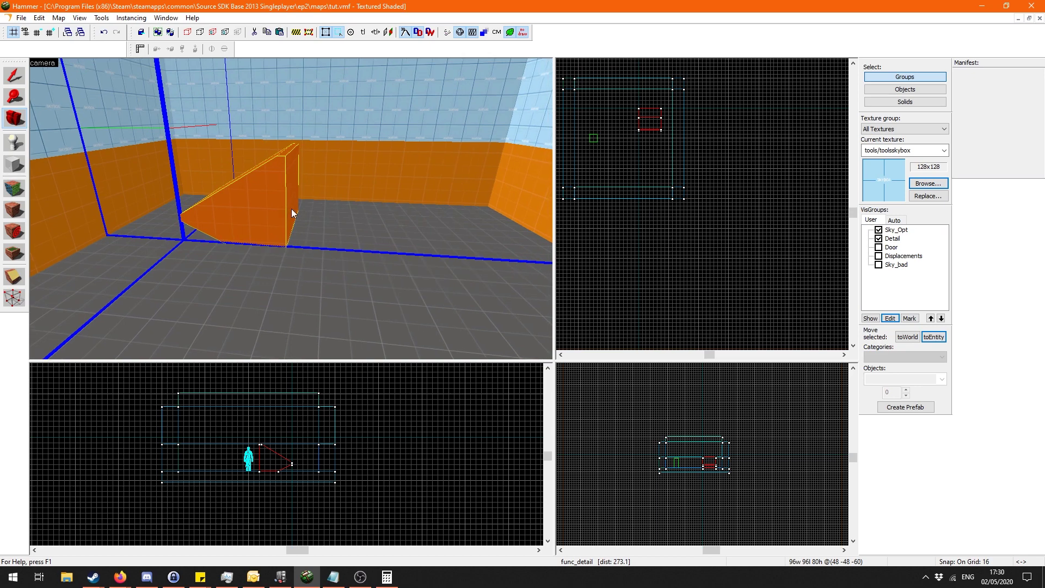
pyautogui.press('z')
pyautogui.press('z')
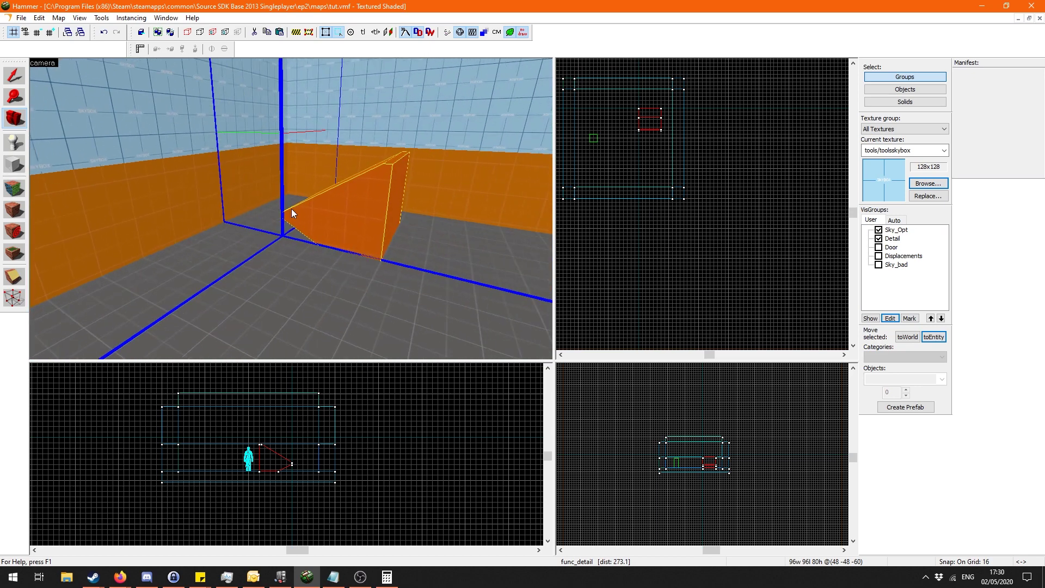
pyautogui.moveTo(292, 212); pyautogui.dragTo(292, 209)
pyautogui.press('w')
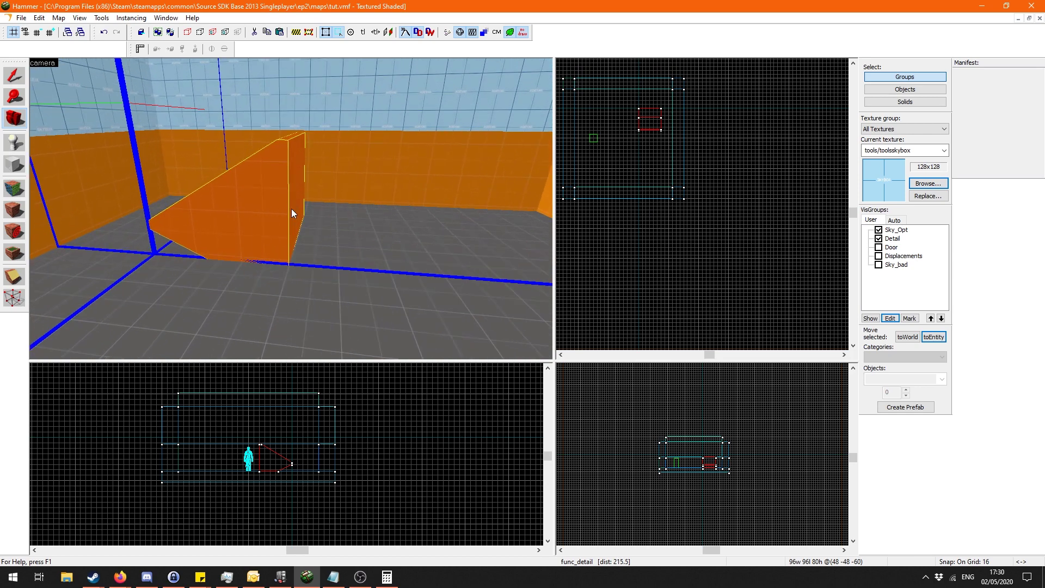
pyautogui.press('z')
pyautogui.press('w')
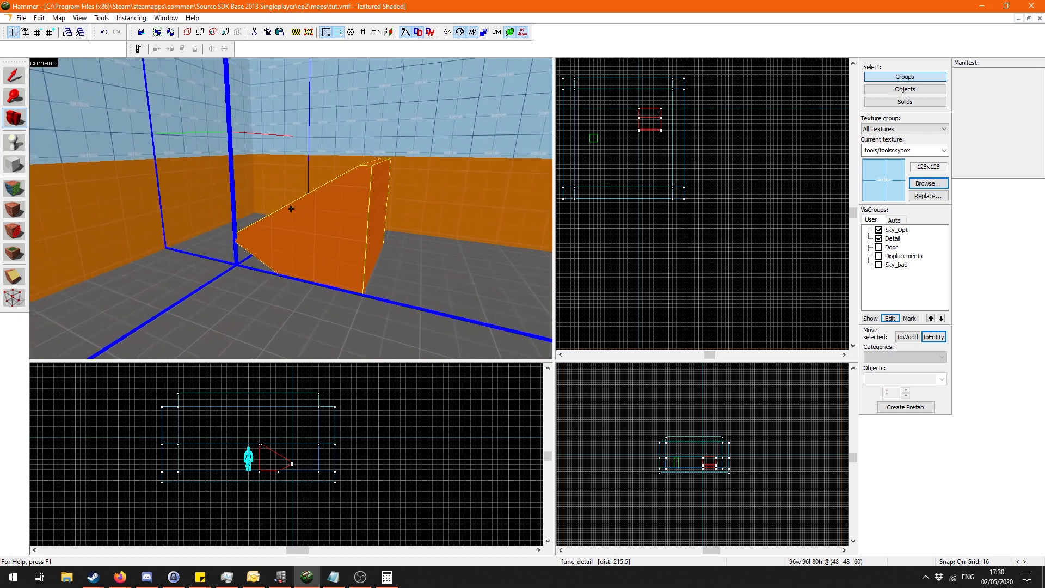
pyautogui.press('a')
pyautogui.press('d')
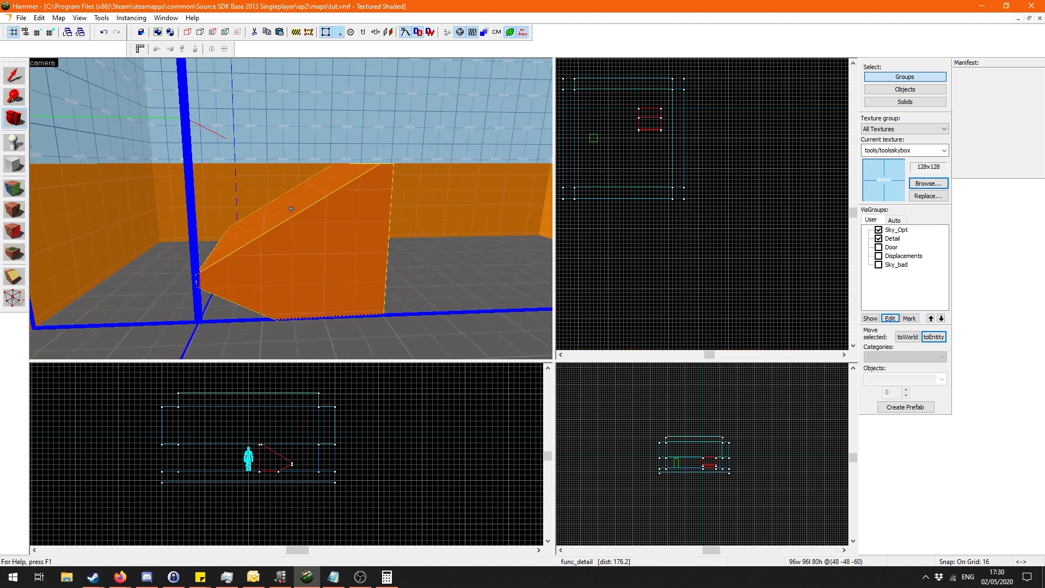
pyautogui.moveTo(291, 209); pyautogui.dragTo(292, 212)
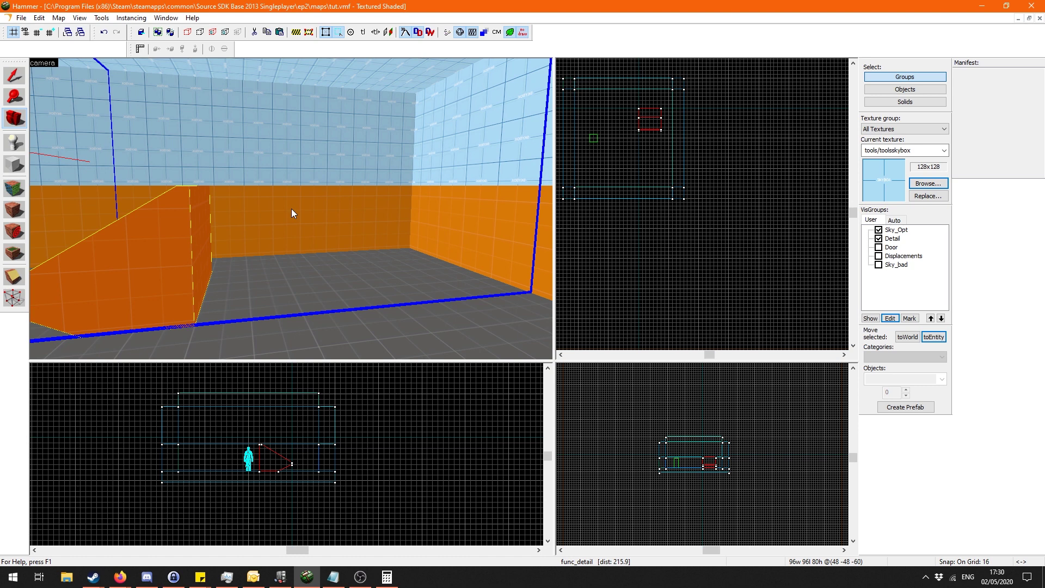
pyautogui.moveTo(325, 238); pyautogui.dragTo(291, 209)
pyautogui.press('z')
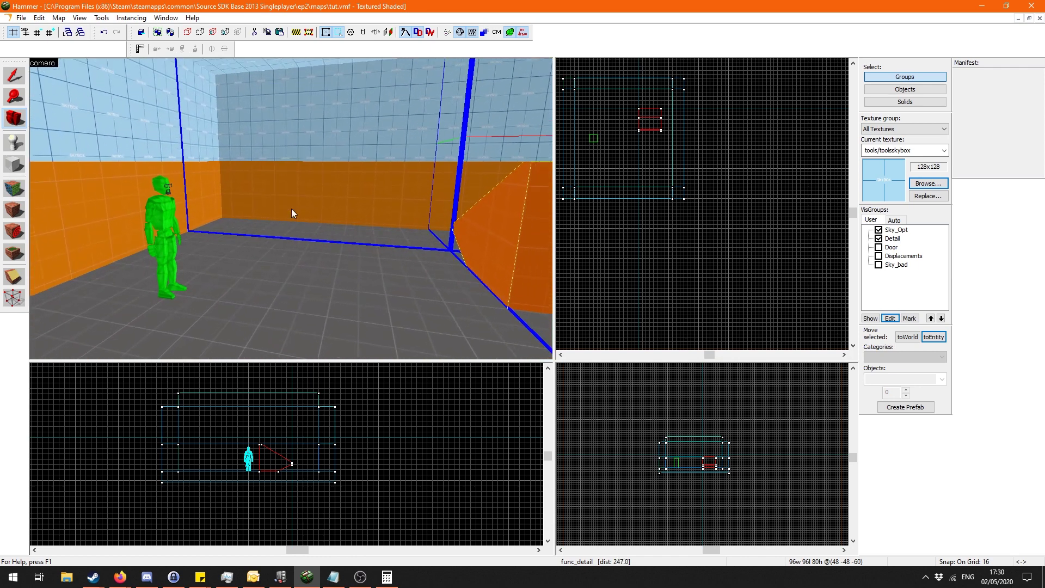
pyautogui.press('z')
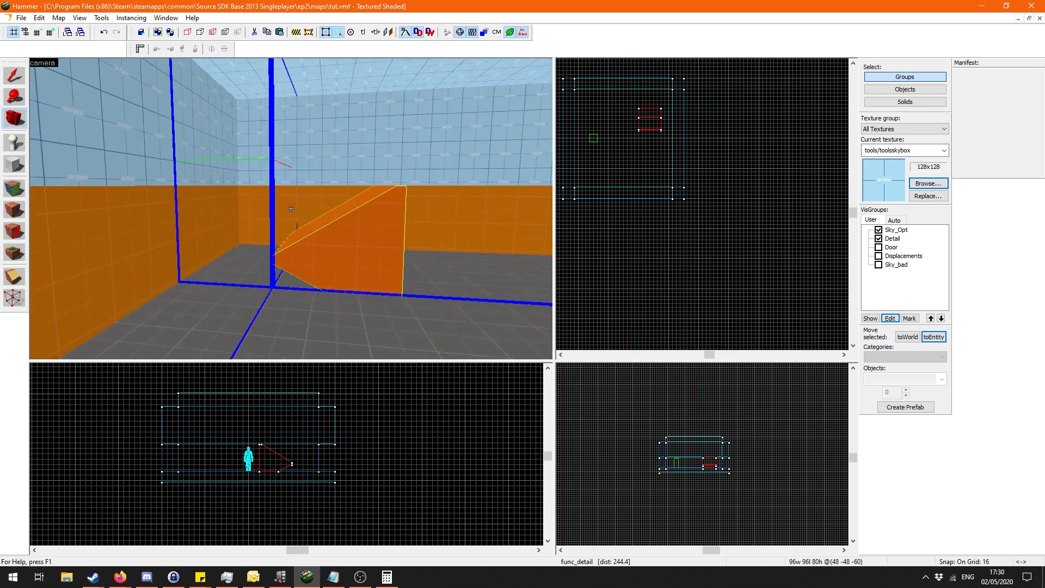
pyautogui.press('z')
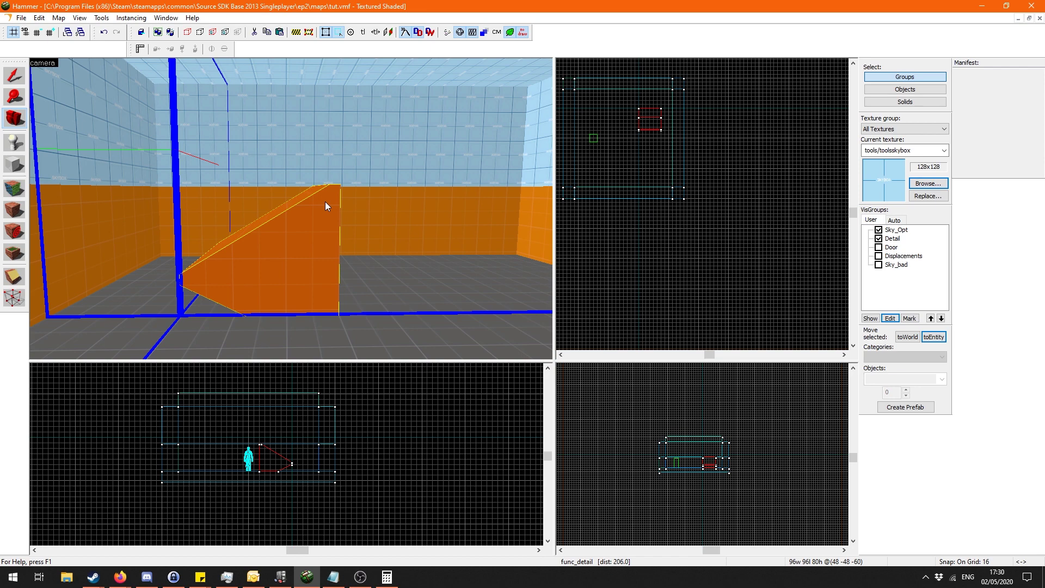
# Inspect how the room's overall visleaf divisions run past the func_detail brush, from both near and across the room.
pyautogui.press('z')
pyautogui.press('s')
pyautogui.press('d')
pyautogui.press('z')
pyautogui.press('z')
pyautogui.press('w')
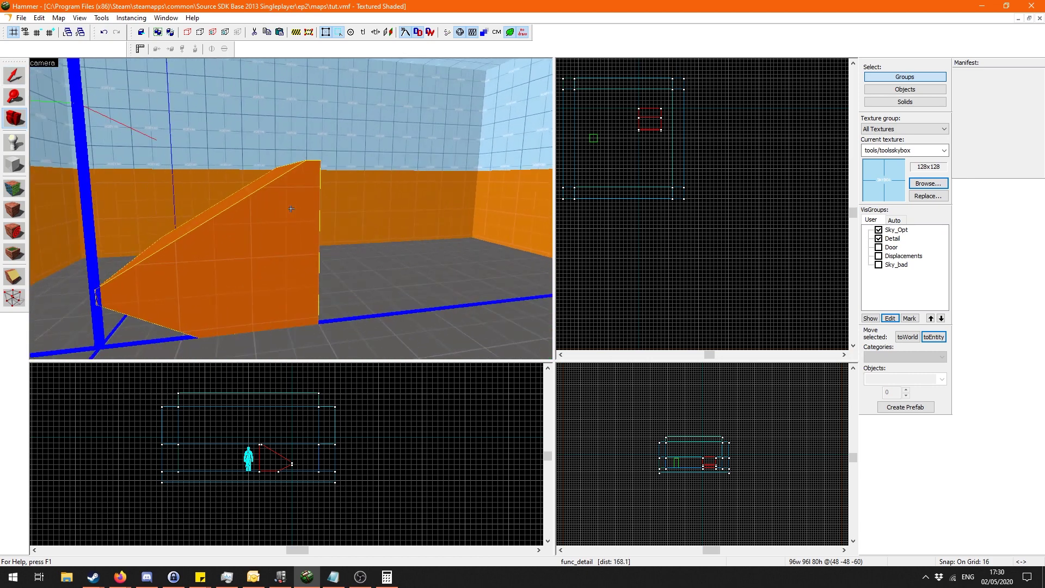
pyautogui.press('d')
pyautogui.press('s')
pyautogui.press('z')
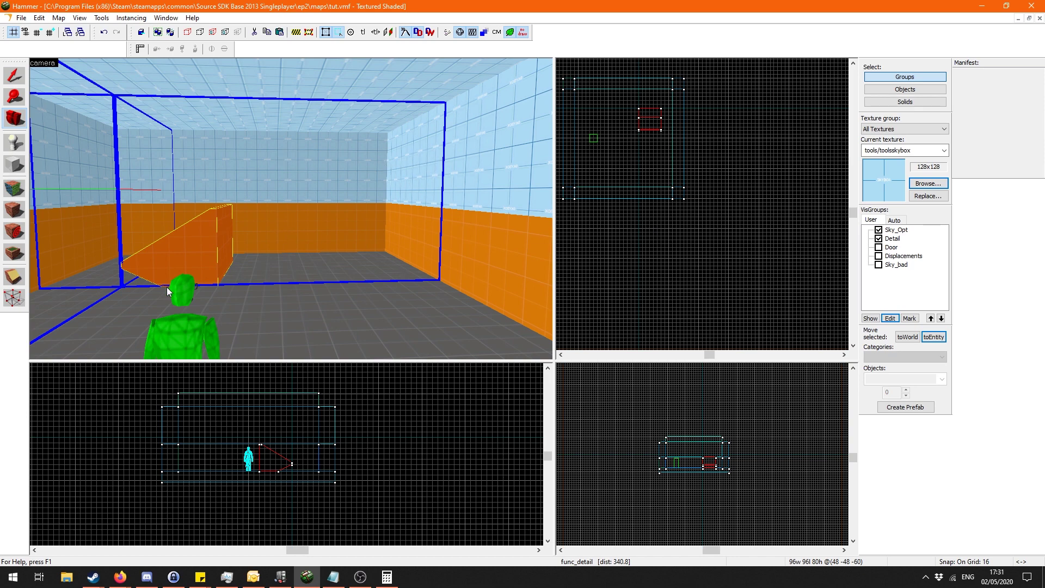
pyautogui.moveTo(165, 291); pyautogui.dragTo(242, 297)
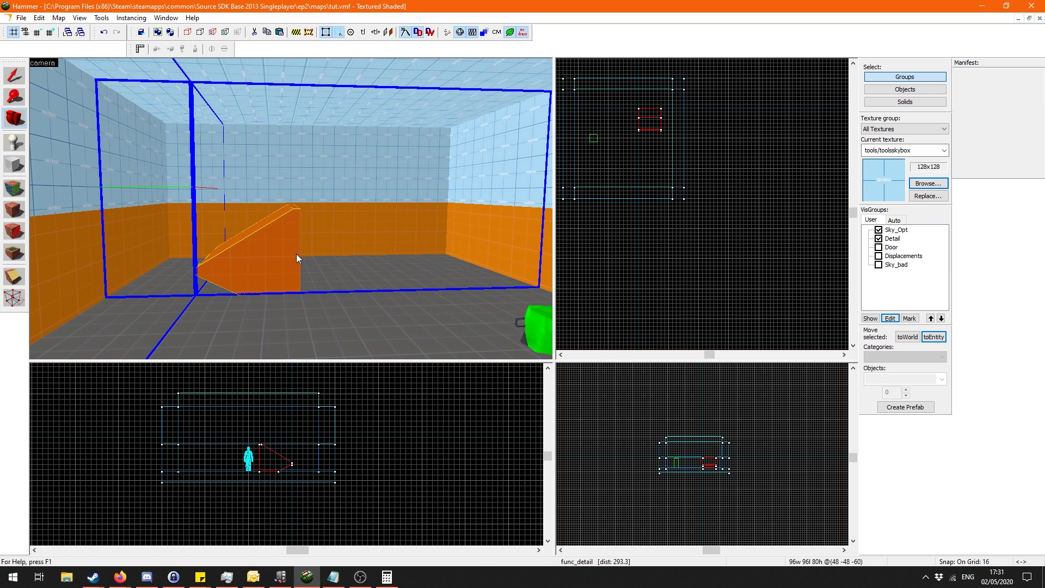
pyautogui.press('z')
pyautogui.press('w')
pyautogui.press('d')
pyautogui.press('s')
pyautogui.press('z')
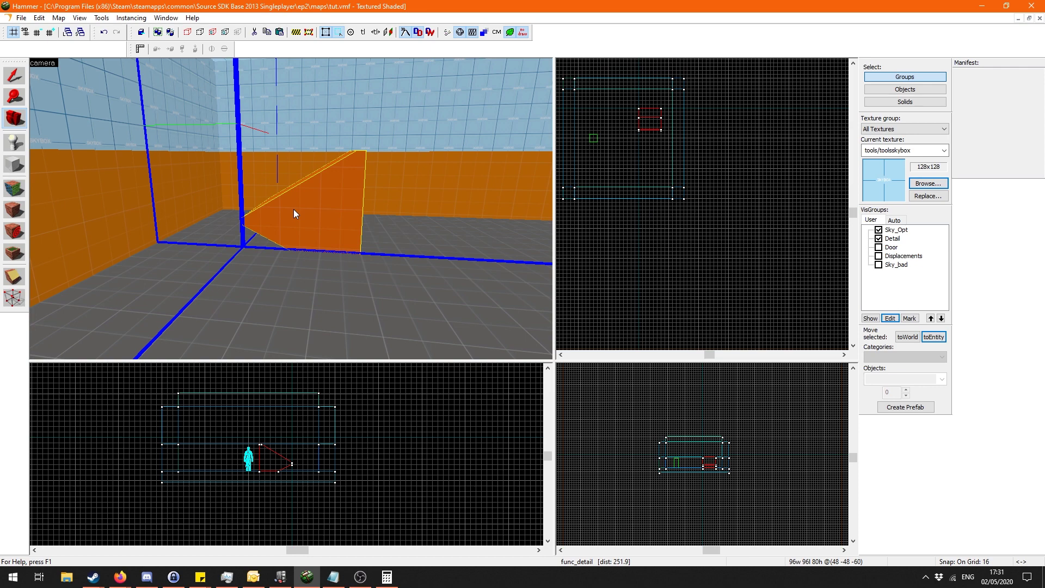
pyautogui.press('z')
pyautogui.press('d')
pyautogui.press('a')
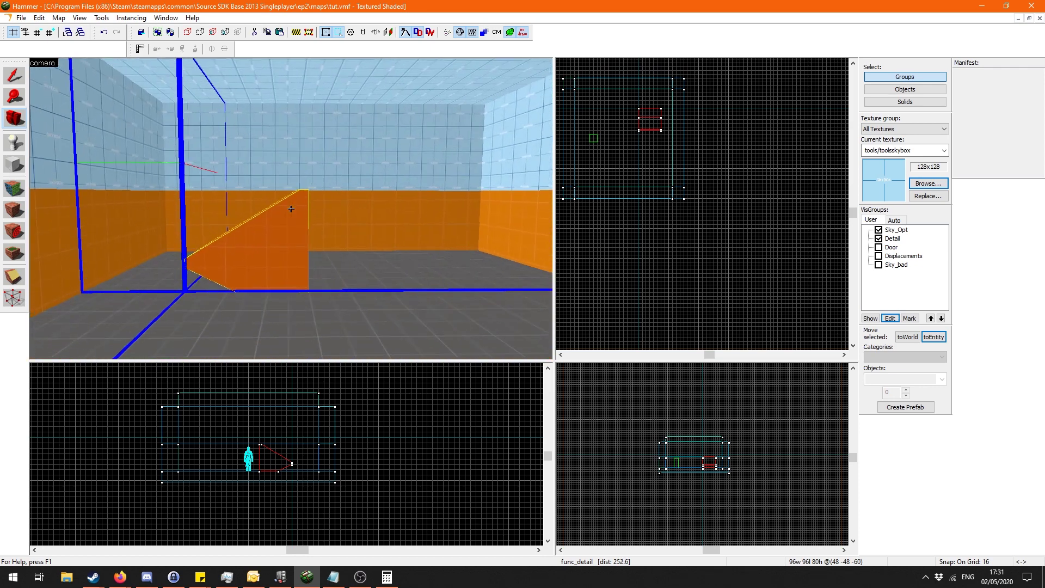
pyautogui.press('w')
pyautogui.press('w')
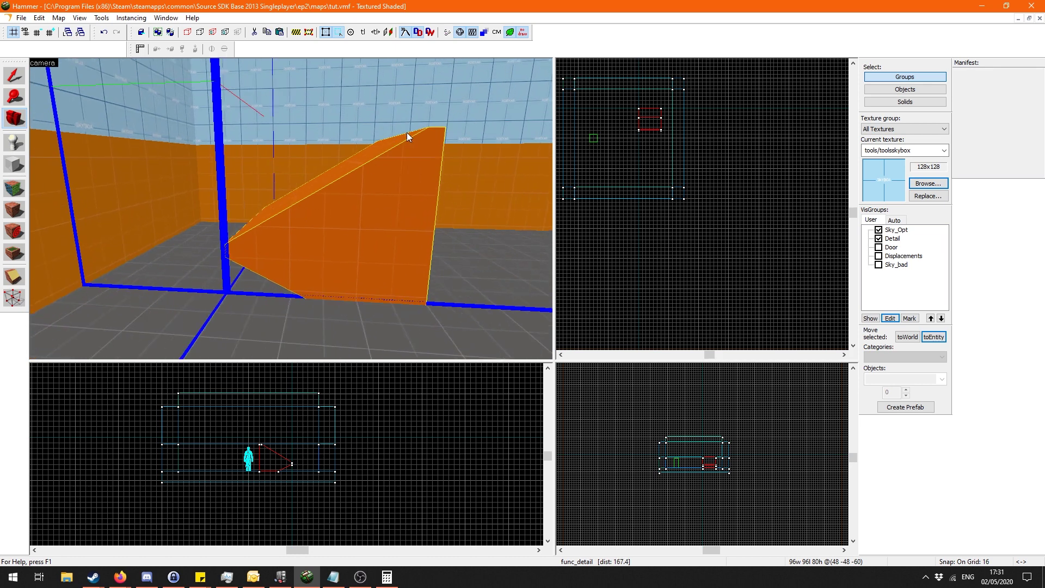
pyautogui.moveTo(137, 214); pyautogui.dragTo(344, 209)
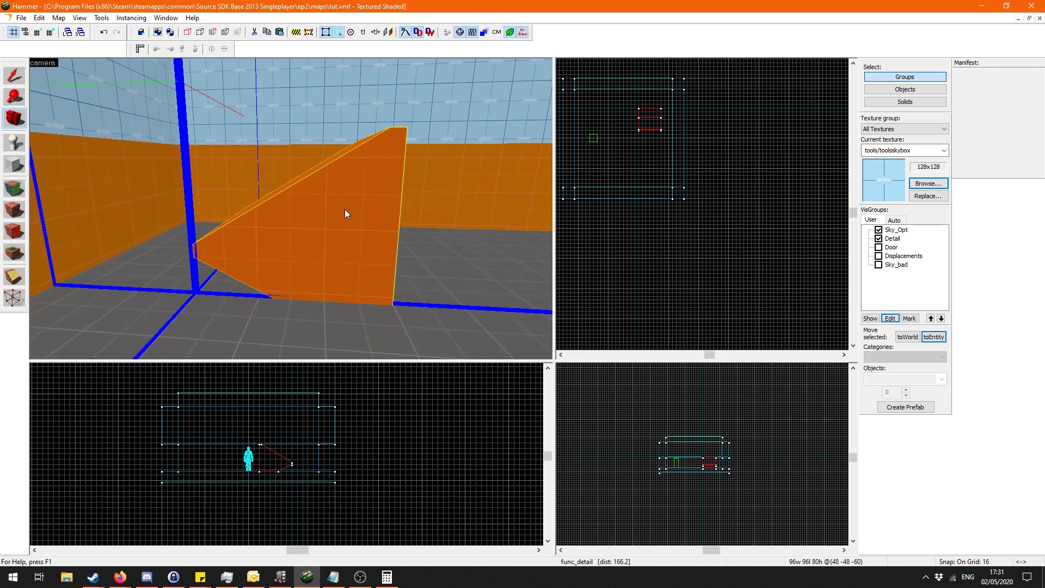
pyautogui.press('z')
pyautogui.press('s')
pyautogui.press('d')
pyautogui.press('z')
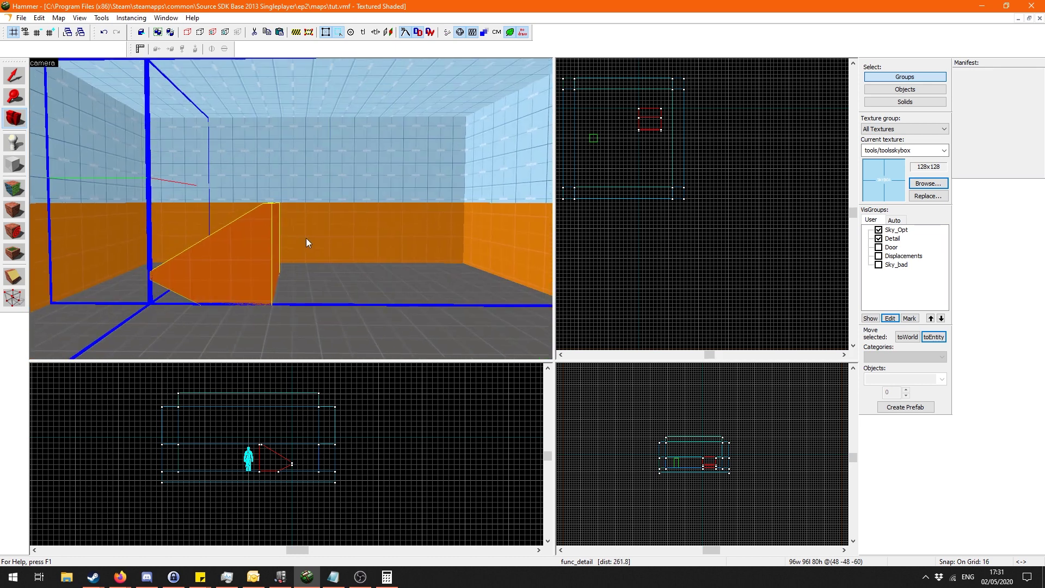
# Switch to Notepad to check the topic list in hammer vid.txt, and return to Hammer.
pyautogui.hotkey('alt', 'Tab')
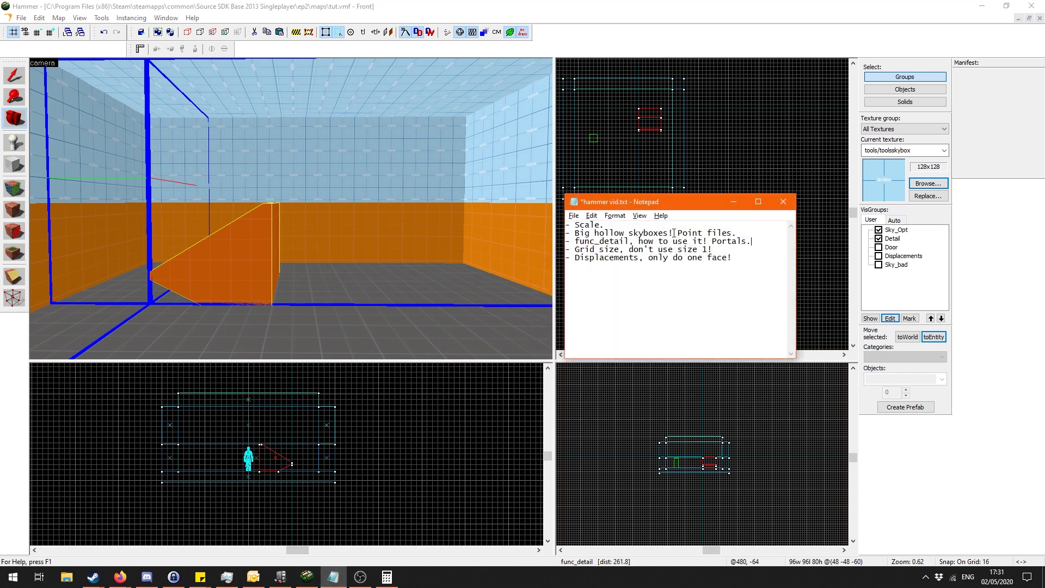
pyautogui.click(331, 578)
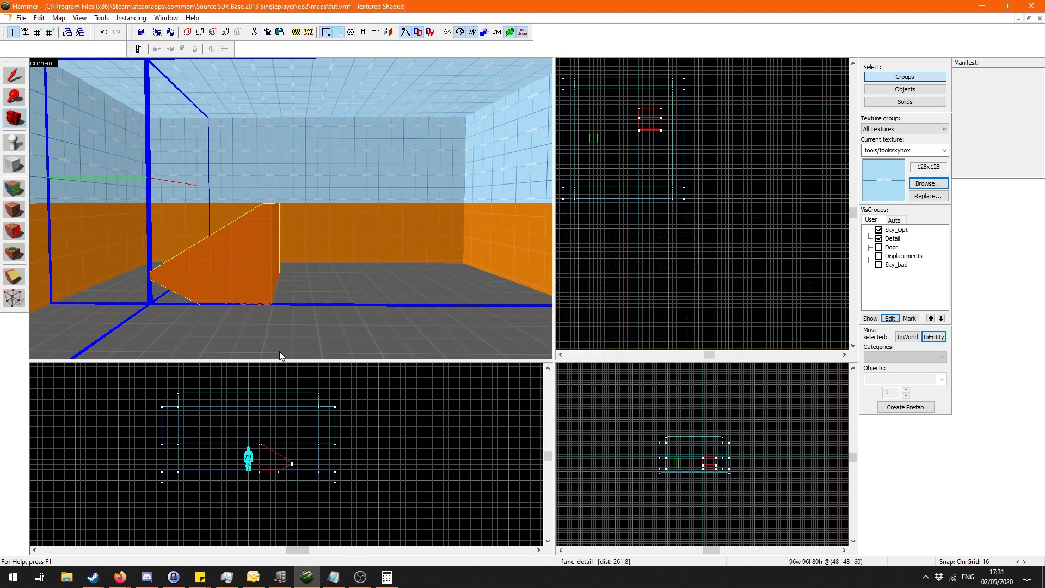
pyautogui.click(331, 578)
pyautogui.click(330, 582)
# Reduce the grid size to 1 unit.
pyautogui.press('z')
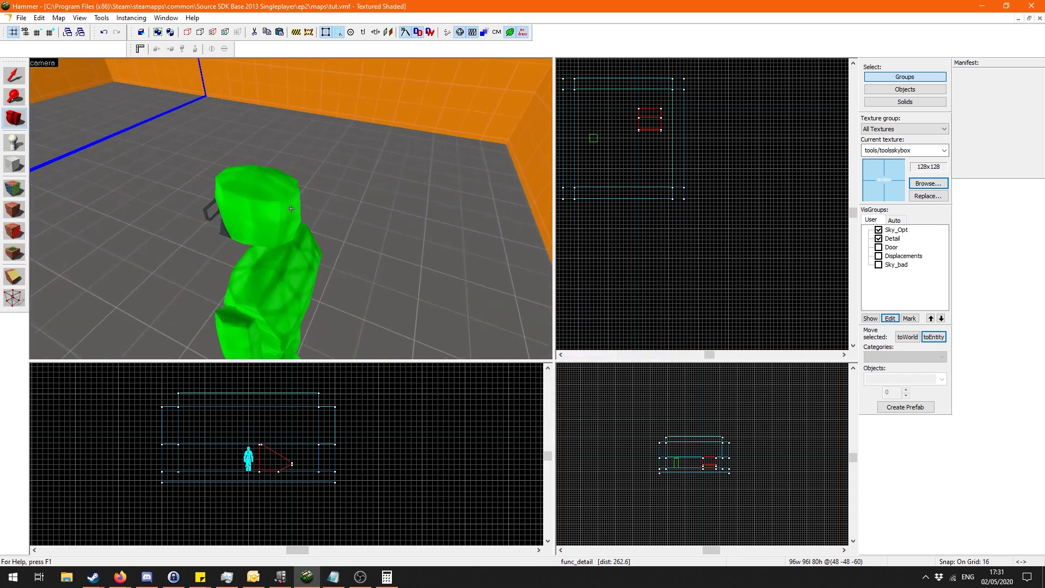
pyautogui.press('a')
pyautogui.press('z')
pyautogui.press('z')
pyautogui.press('[')
pyautogui.press('[')
pyautogui.press('[')
pyautogui.press('[')
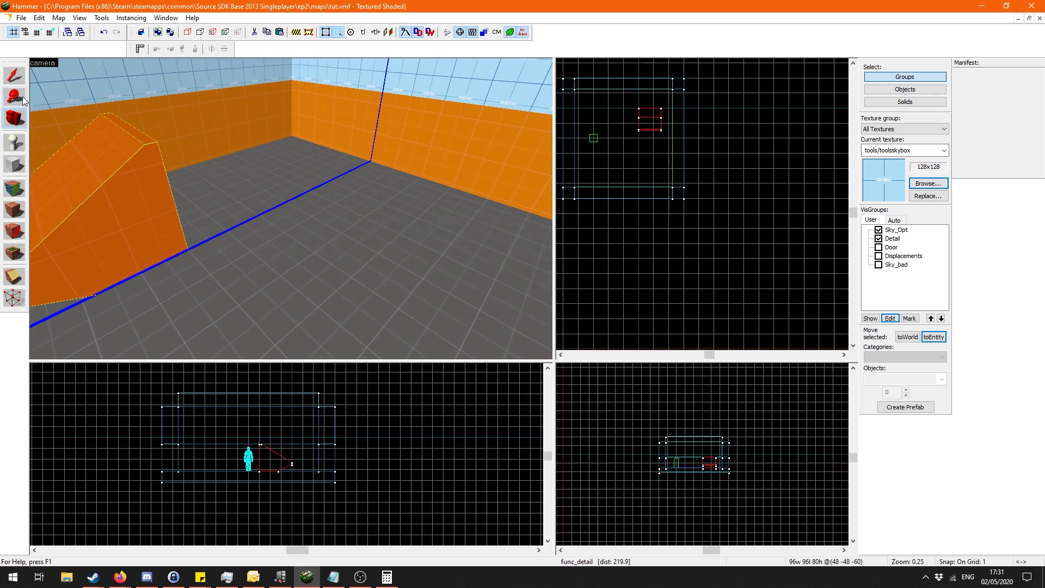
# Hide the Detail visgroup that contains the angled func_detail brush.
pyautogui.hotkey('shift', 's')
pyautogui.click(250, 203)
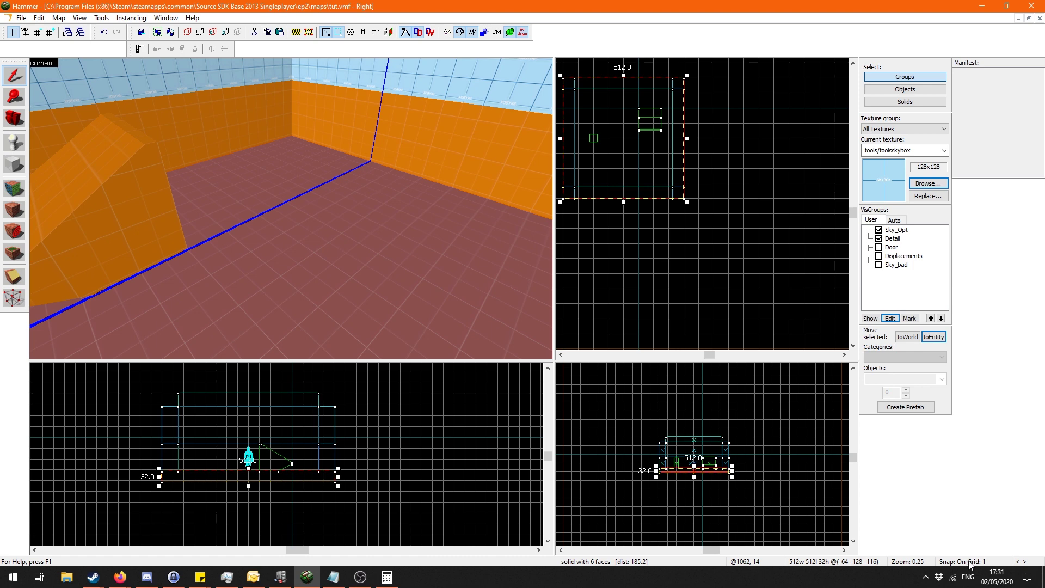
pyautogui.click(140, 191)
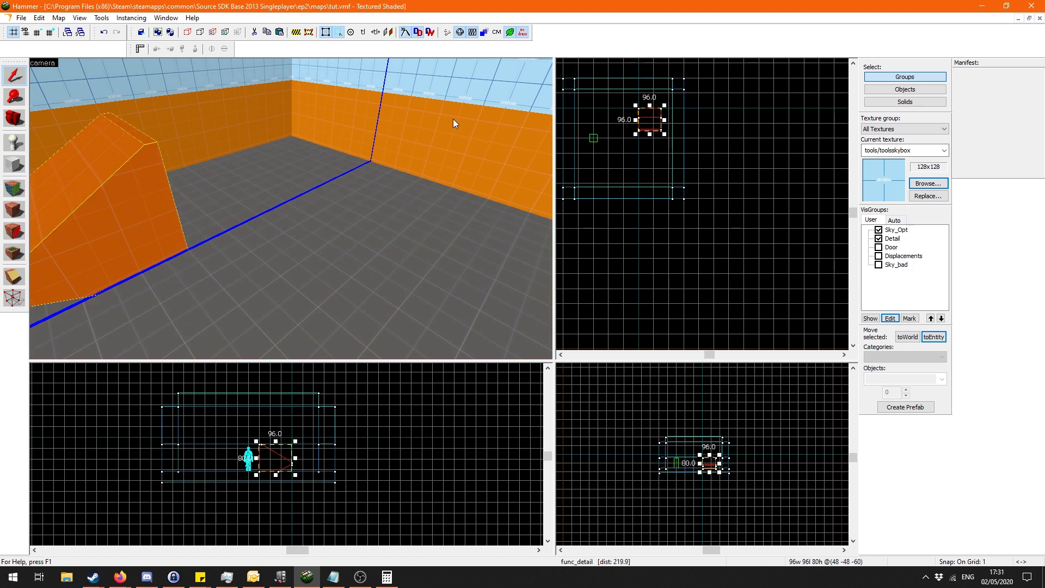
pyautogui.click(14, 118)
pyautogui.moveTo(240, 202); pyautogui.dragTo(310, 216)
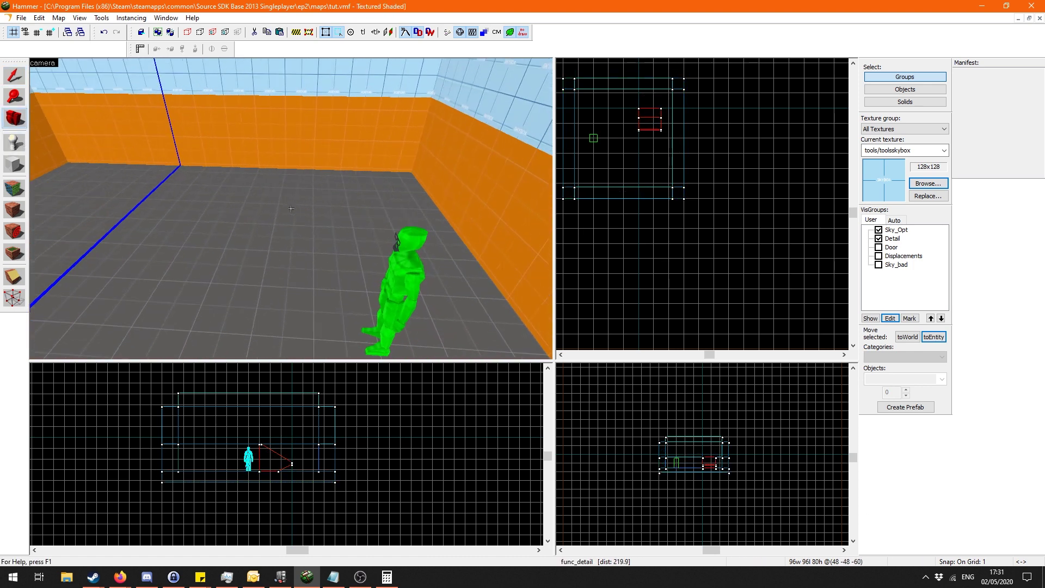
pyautogui.click(878, 238)
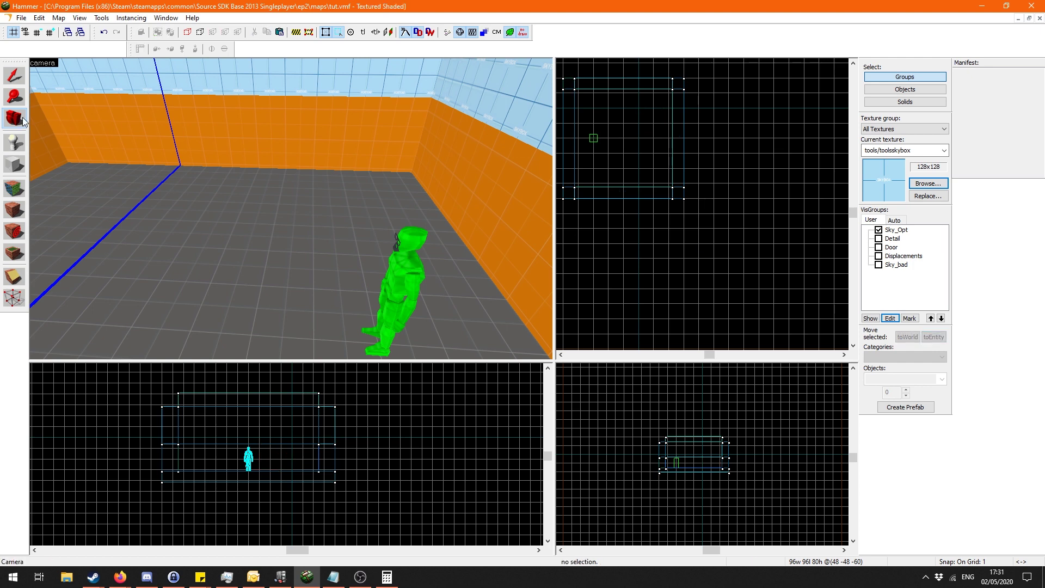
# Select an orange wall brush below the skybox and extend its inner face 1 unit into the room, making it 49 units wide.
pyautogui.moveTo(114, 158); pyautogui.dragTo(291, 209)
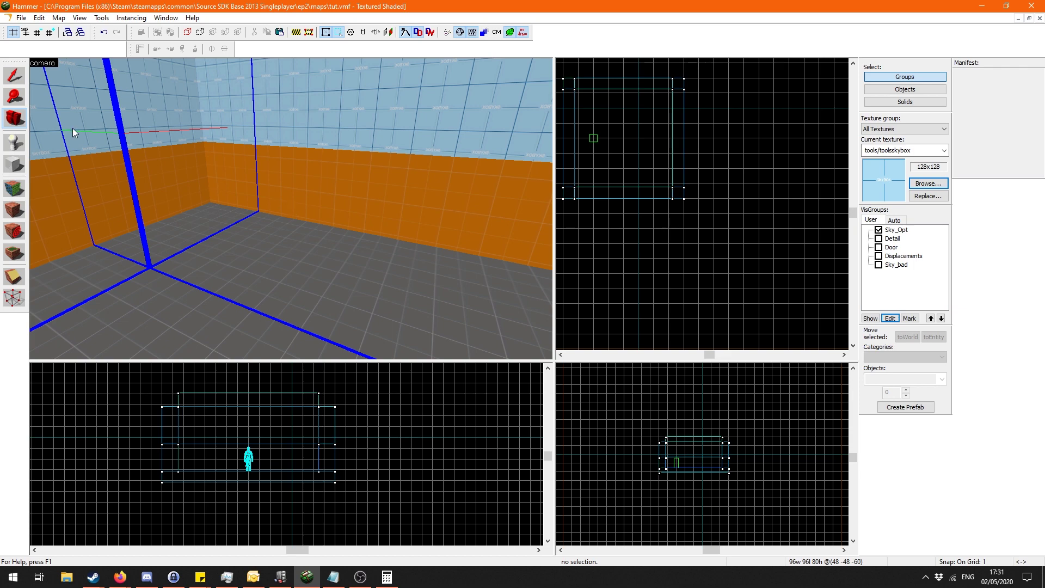
pyautogui.moveTo(291, 209)
pyautogui.mouseDown()
pyautogui.moveTo(296, 220)
pyautogui.moveTo(175, 131)
pyautogui.moveTo(136, 117)
pyautogui.mouseUp()
pyautogui.press('w')
pyautogui.click(15, 76)
pyautogui.click(286, 235)
pyautogui.scroll(2, 665, 133)
pyautogui.scroll(15, 675, 141)
pyautogui.moveTo(721, 127); pyautogui.dragTo(652, 126)
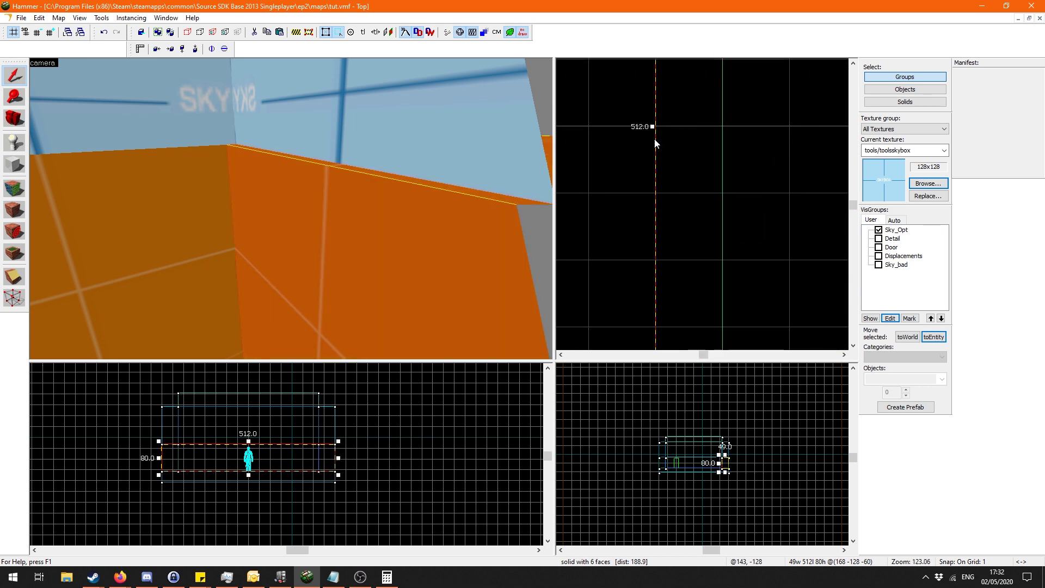
# Compile the map with the wall misaligned by 1 unit and load the default portal file.
pyautogui.click(15, 118)
pyautogui.moveTo(239, 190); pyautogui.dragTo(269, 238)
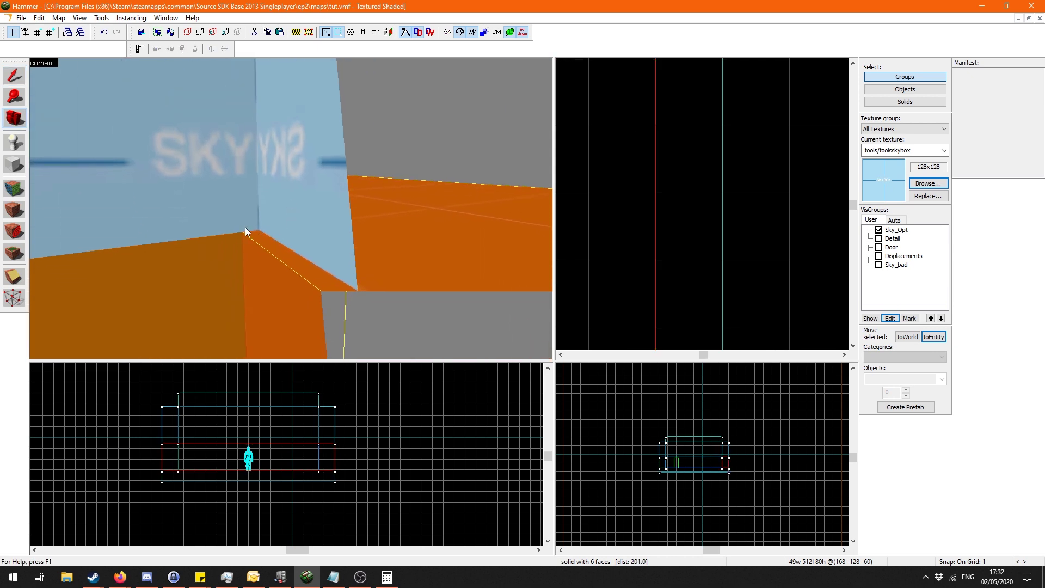
pyautogui.scroll(-5, 259, 230)
pyautogui.click(447, 32)
pyautogui.click(611, 349)
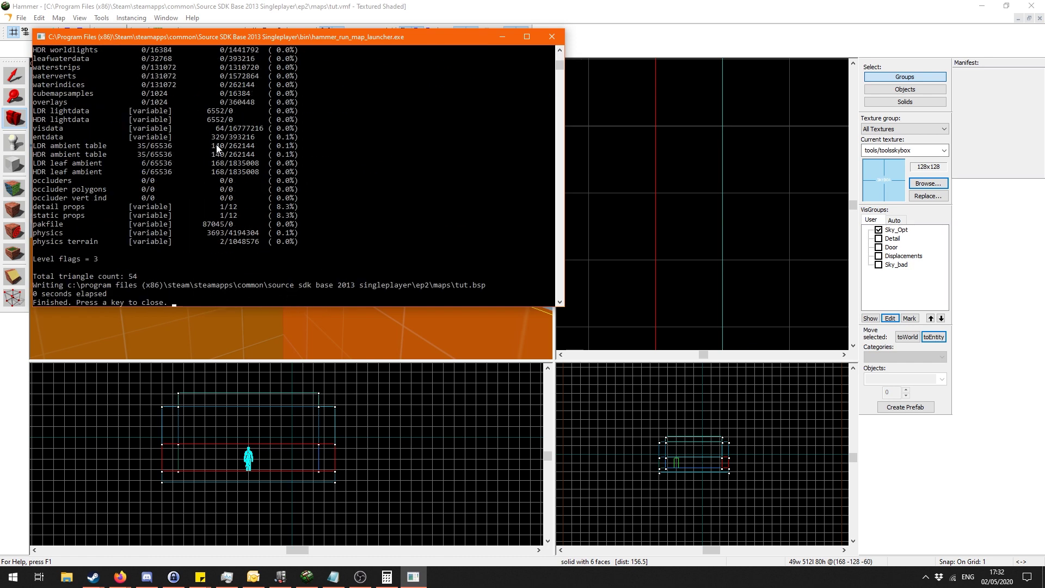
pyautogui.press('space')
pyautogui.scroll(-4, 158, 129)
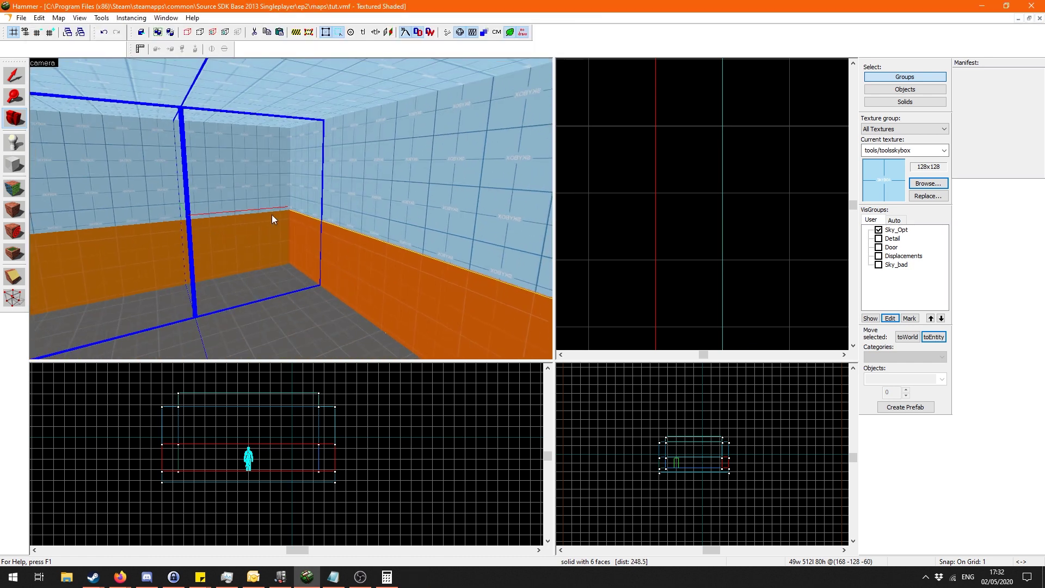
pyautogui.scroll(2, 214, 210)
pyautogui.moveTo(56, 64); pyautogui.dragTo(59, 24)
pyautogui.click(58, 17)
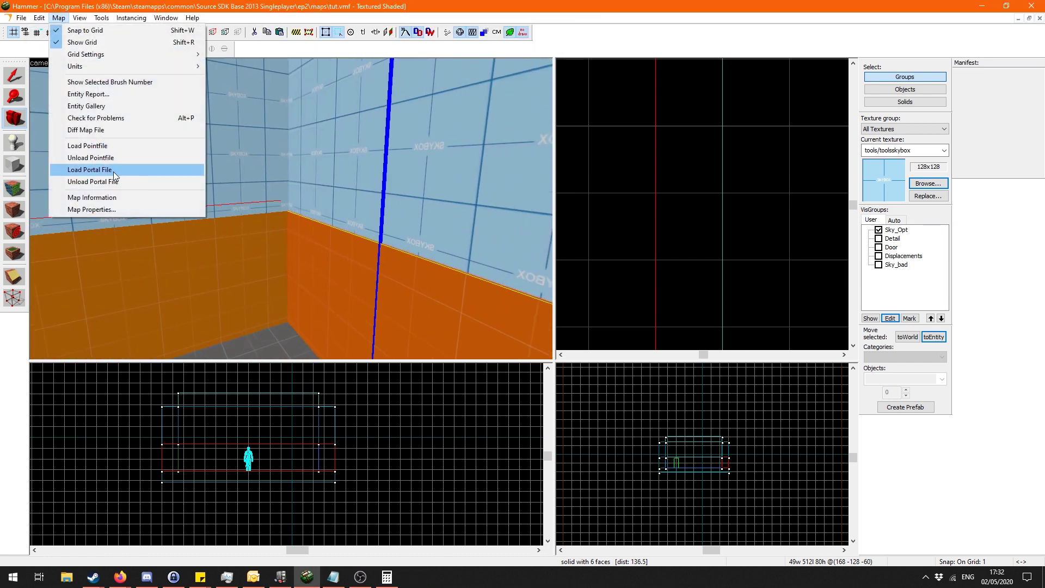
pyautogui.click(82, 169)
pyautogui.click(562, 326)
# Inspect the portal lines along the misaligned wall's edge and undo the wall's 1-unit extension.
pyautogui.moveTo(501, 320); pyautogui.dragTo(61, 197)
pyautogui.press('z')
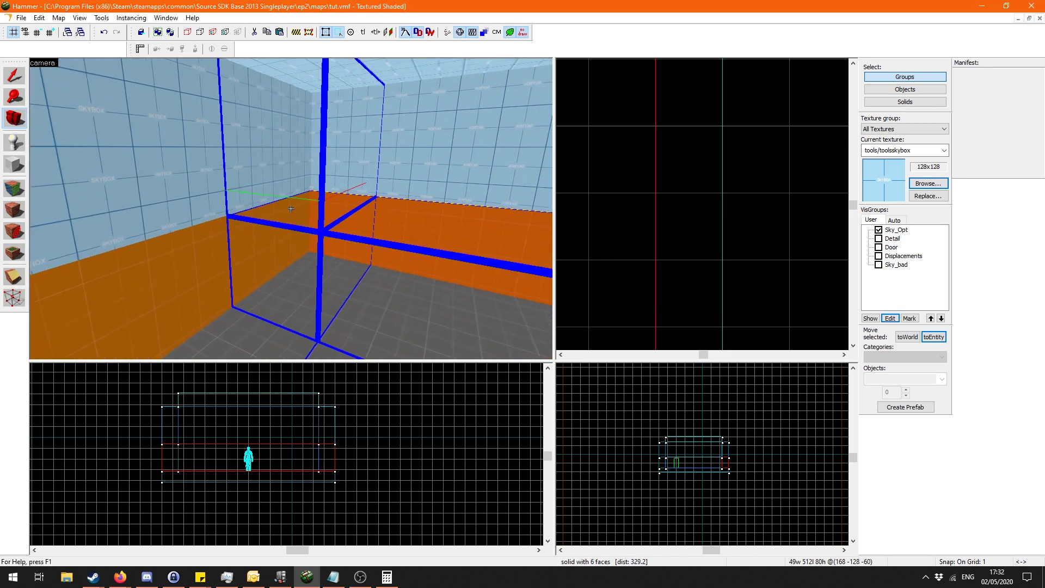
pyautogui.press('w')
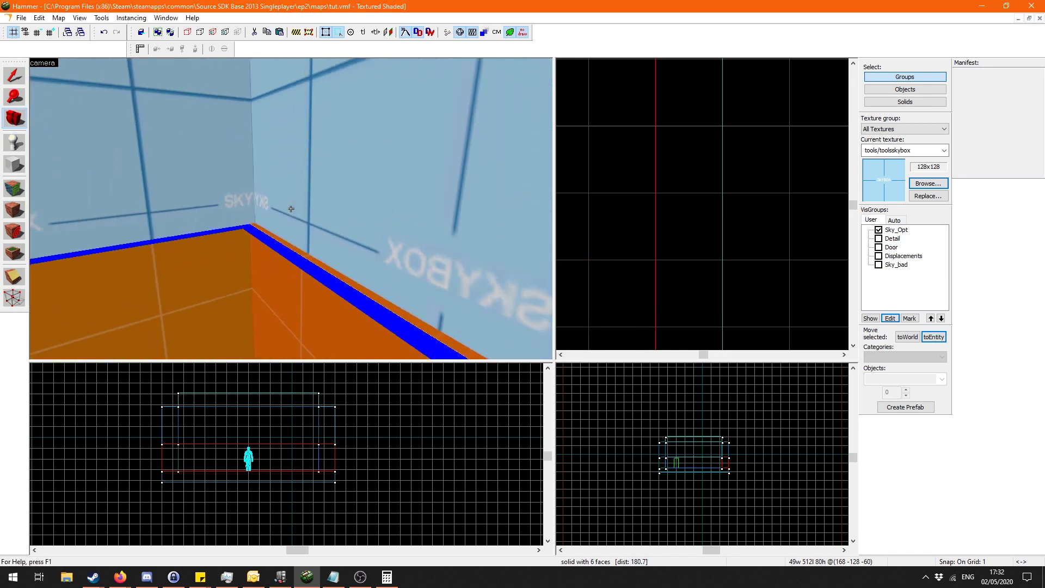
pyautogui.press('z')
pyautogui.press('z')
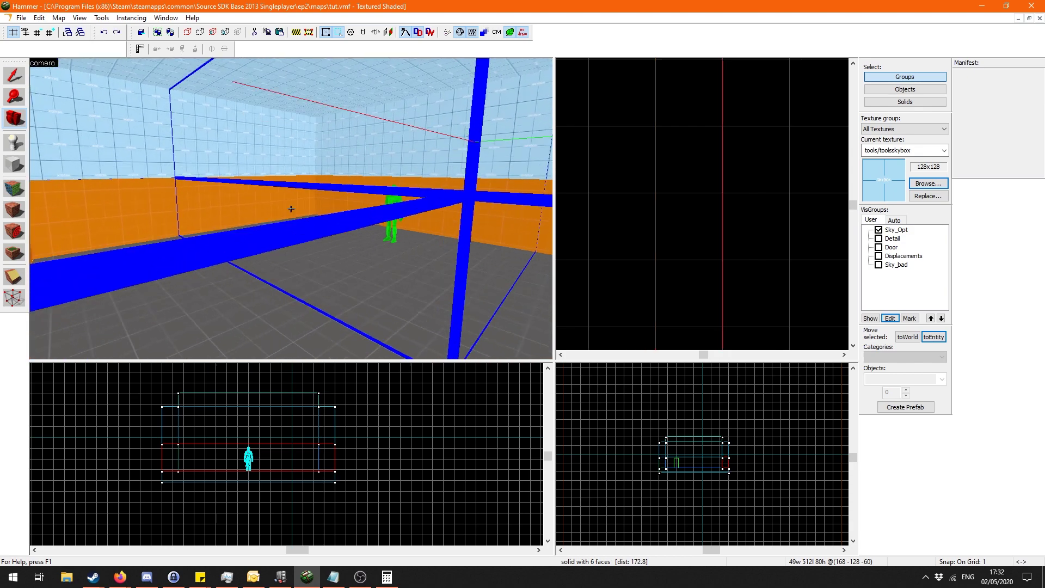
# Check the wall and skybox seam in the 3D view and increase the grid size to 16 units.
pyautogui.press('w')
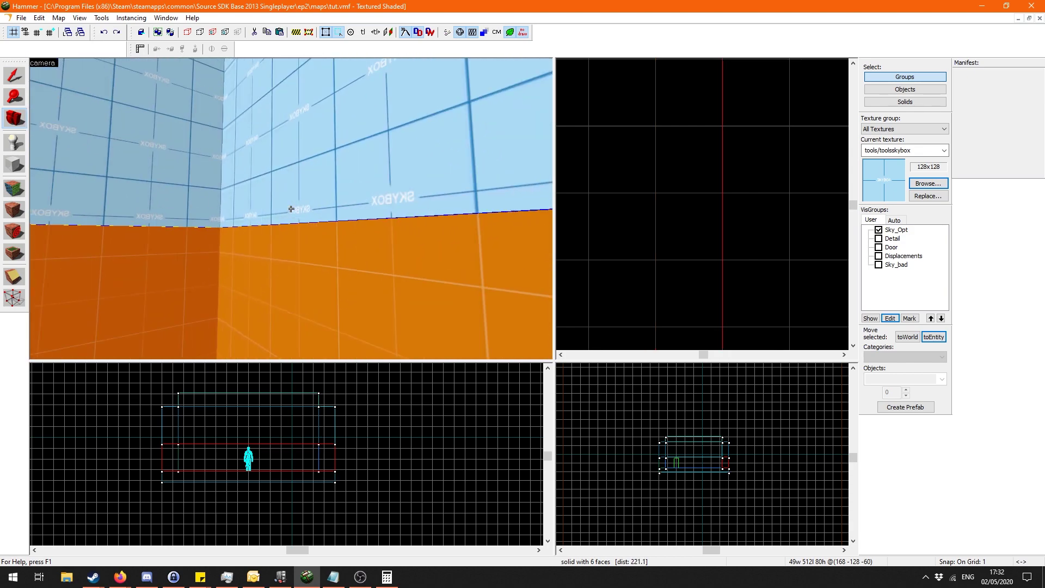
pyautogui.press('z')
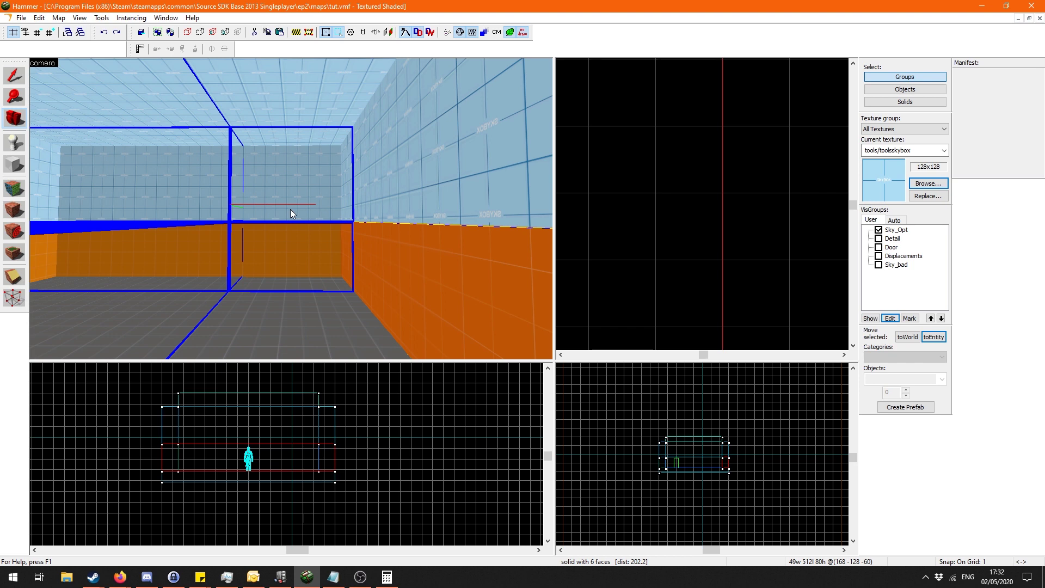
pyautogui.press(']')
pyautogui.press(']')
pyautogui.press(']')
pyautogui.press(']')
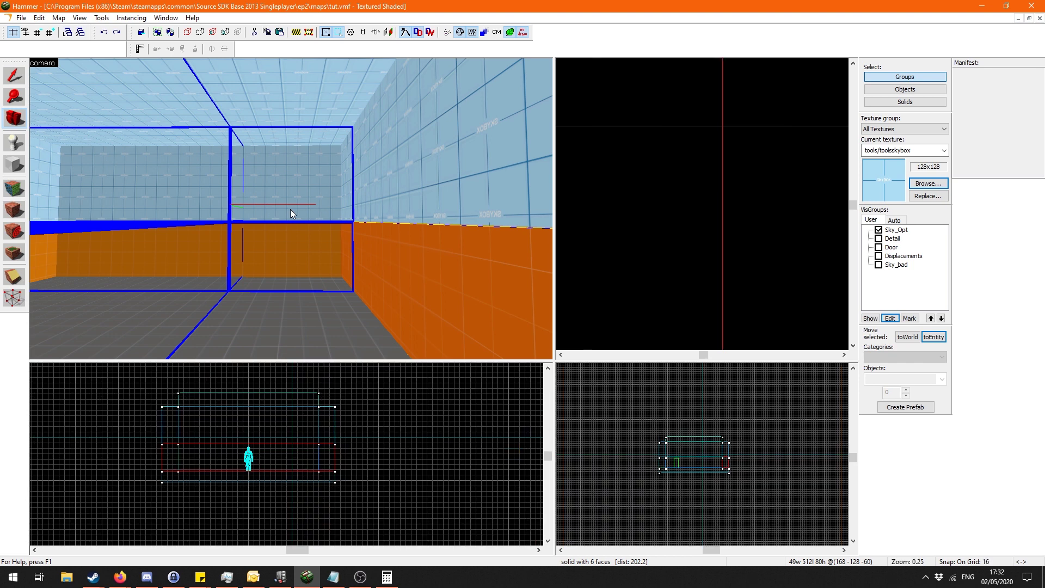
# Examine the visleaf boundaries and wall alignment around the room from several viewpoints.
pyautogui.press('z')
pyautogui.press('w')
pyautogui.press('z')
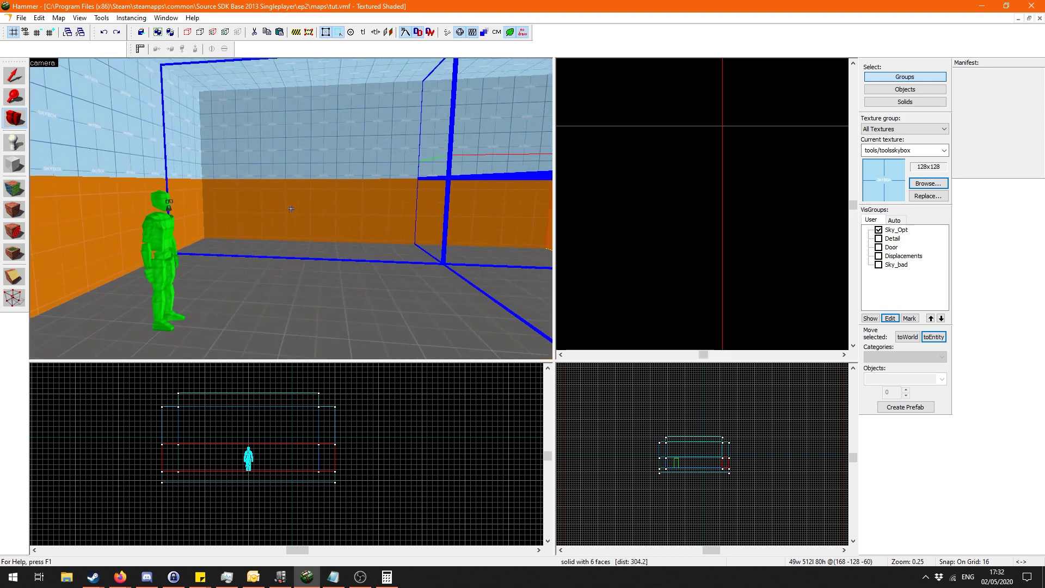
pyautogui.press('z')
pyautogui.press('a')
pyautogui.press('z')
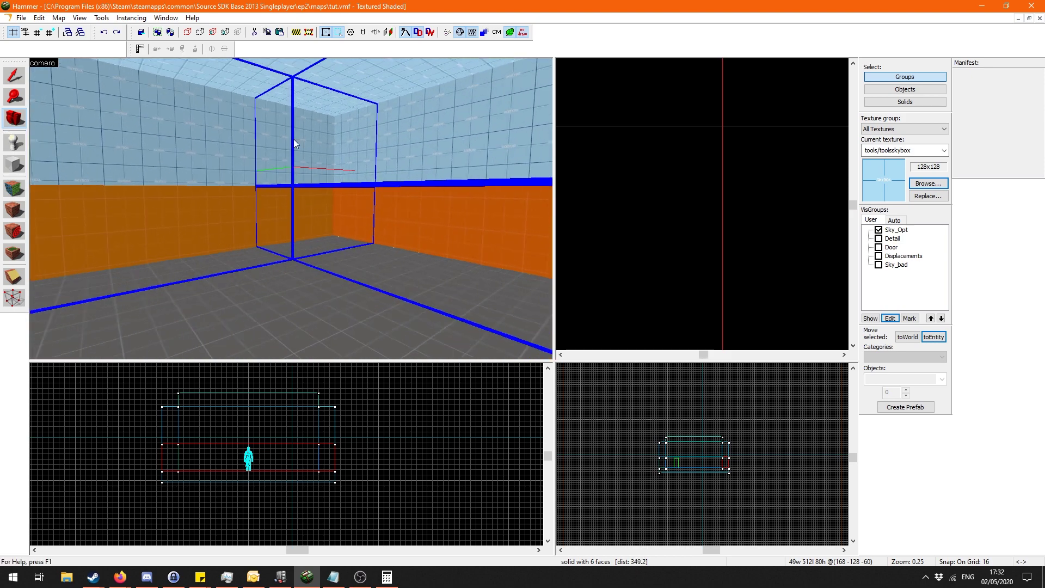
pyautogui.press('z')
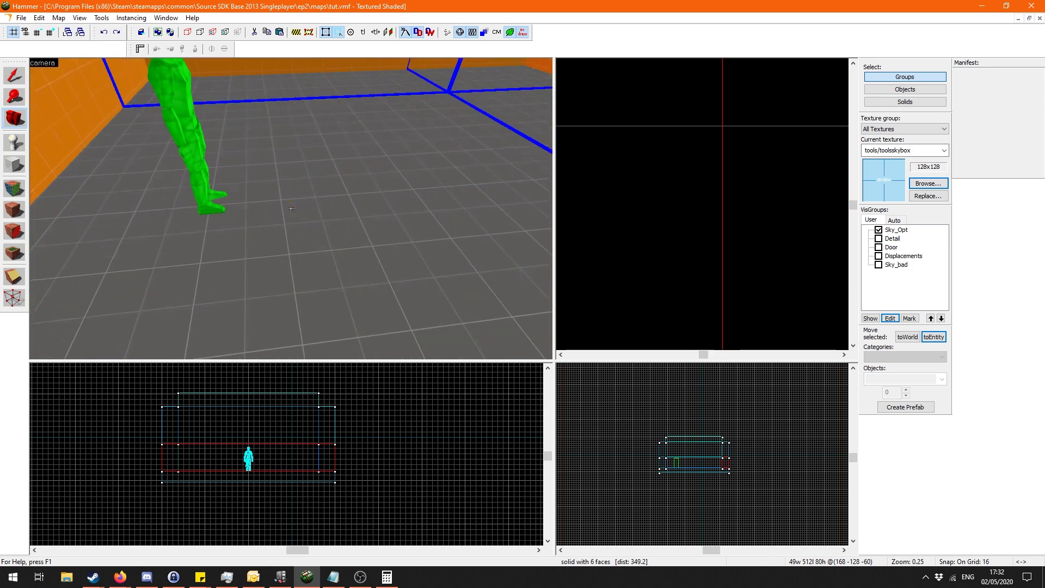
pyautogui.press('s')
pyautogui.press('z')
# Show the Door visgroup and bring the door prop into view.
pyautogui.click(878, 247)
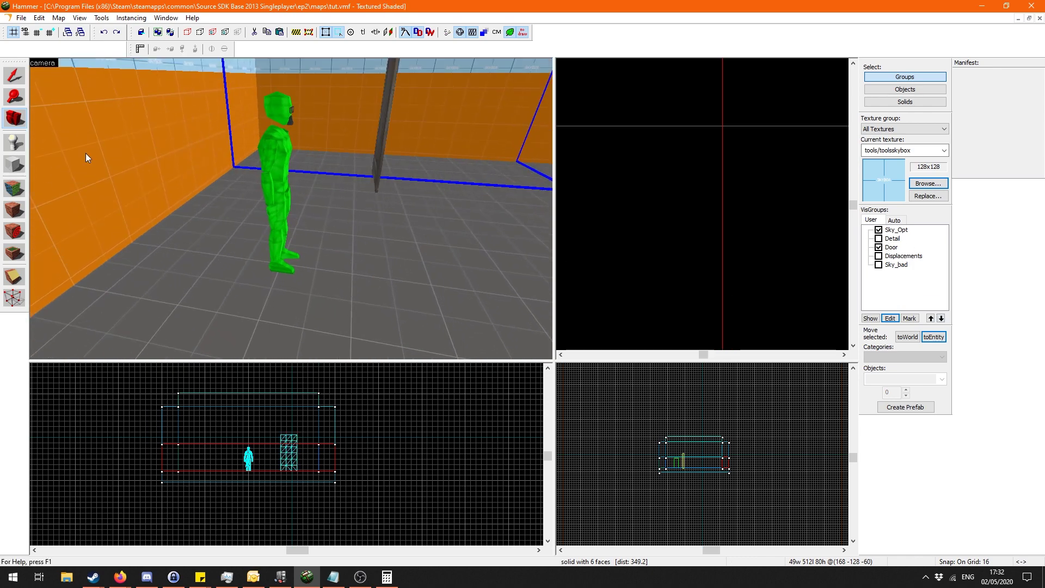
pyautogui.press('z')
pyautogui.press('w')
pyautogui.press('s')
pyautogui.press('z')
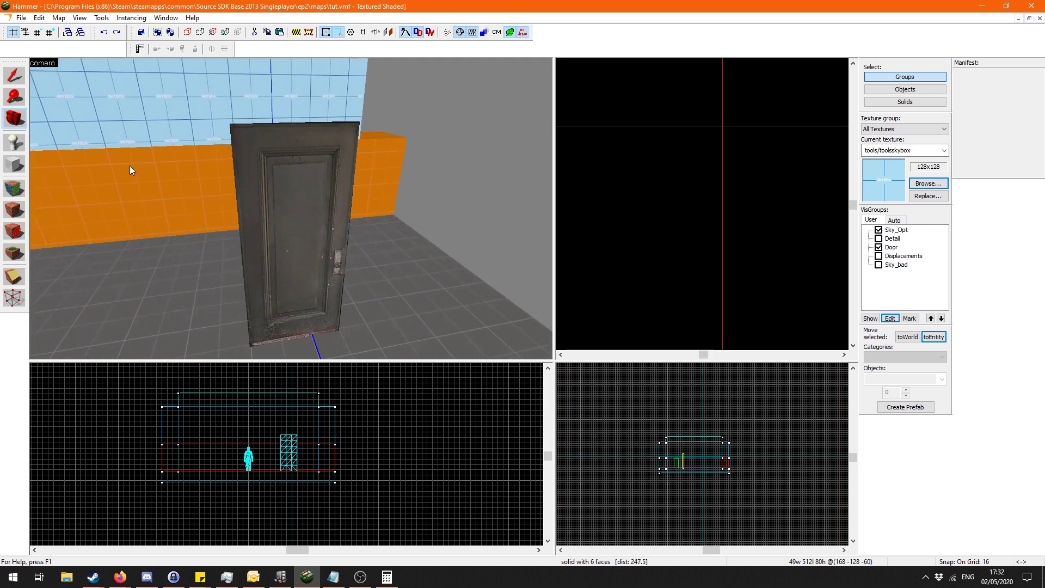
# Reduce the grid size to 1 unit and move the door prop off the larger grid to about (-151, -14).
pyautogui.click(14, 75)
pyautogui.press('[')
pyautogui.press('[')
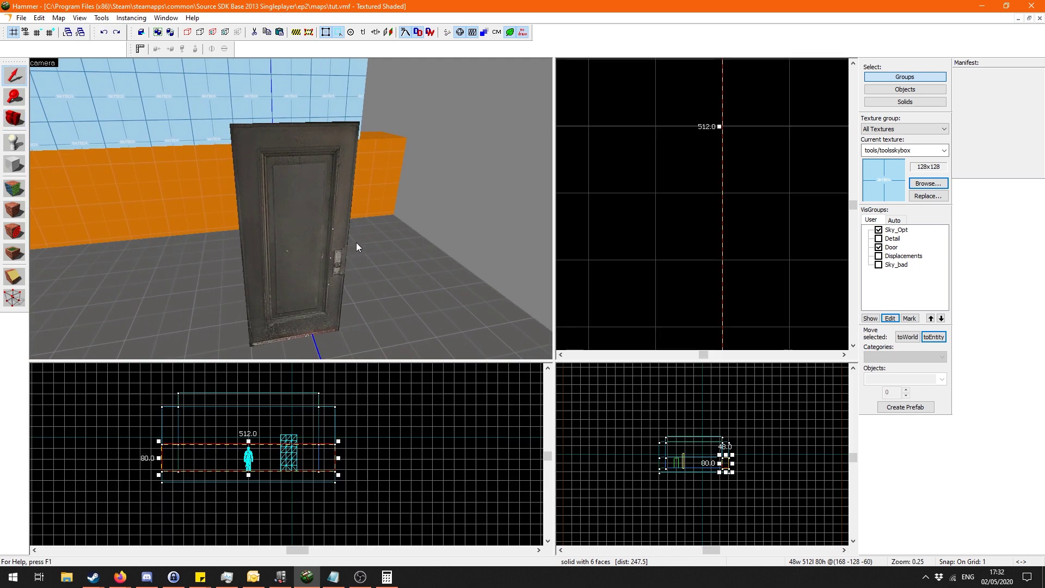
pyautogui.click(349, 244)
pyautogui.scroll(-20, 702, 197)
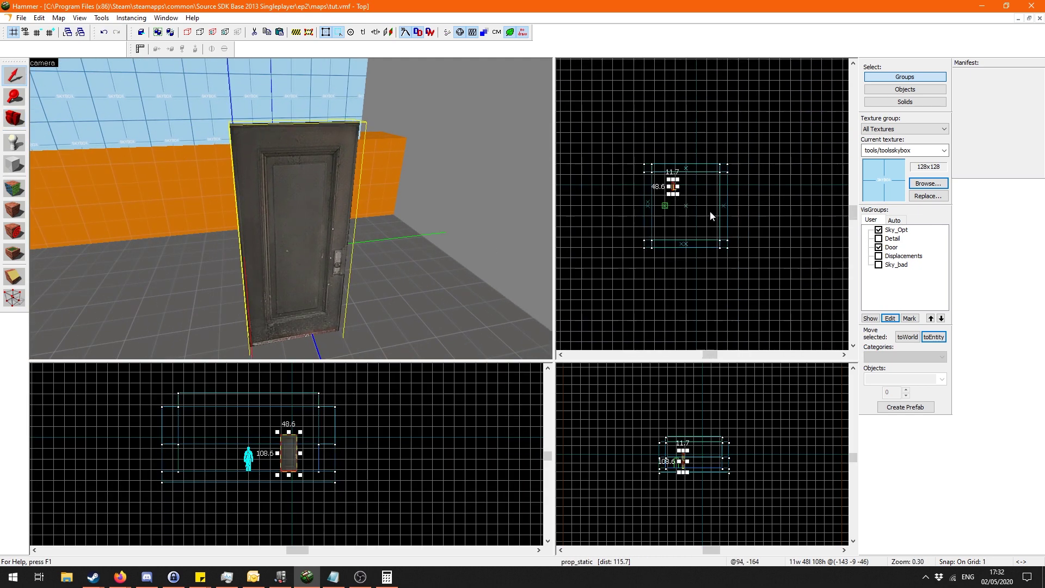
pyautogui.scroll(10, 685, 164)
pyautogui.moveTo(668, 163); pyautogui.dragTo(641, 190)
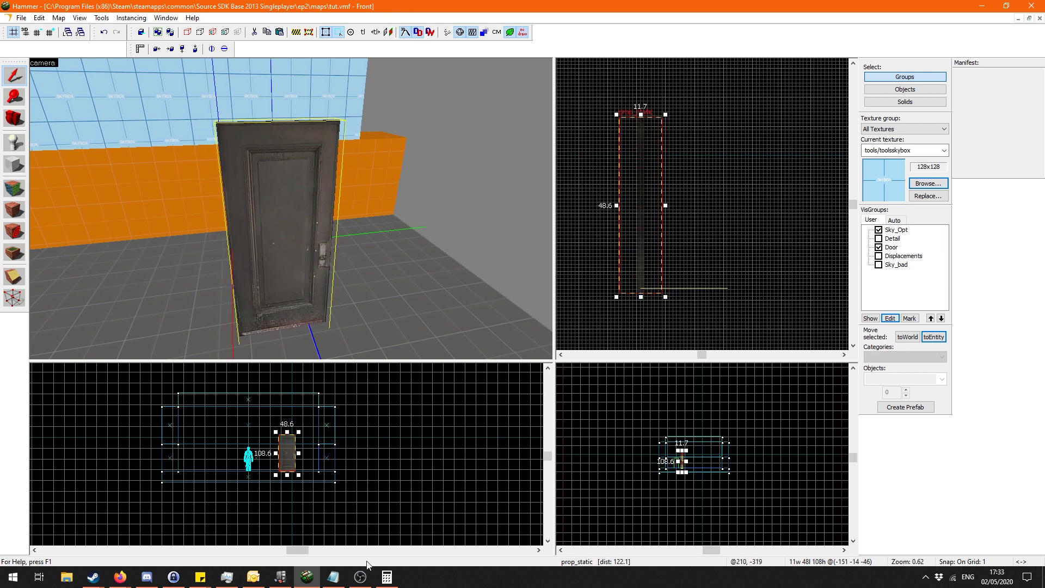
# Clear the selection, hide the Door visgroup and show the Displacements visgroup.
pyautogui.click(334, 578)
pyautogui.click(336, 579)
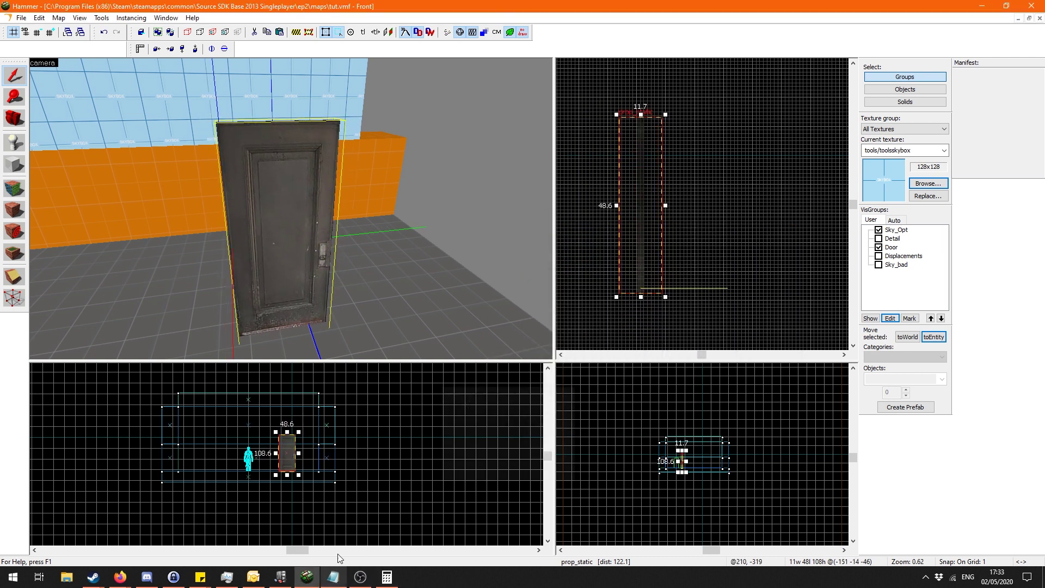
pyautogui.hotkey('shift', 'c')
pyautogui.click(879, 248)
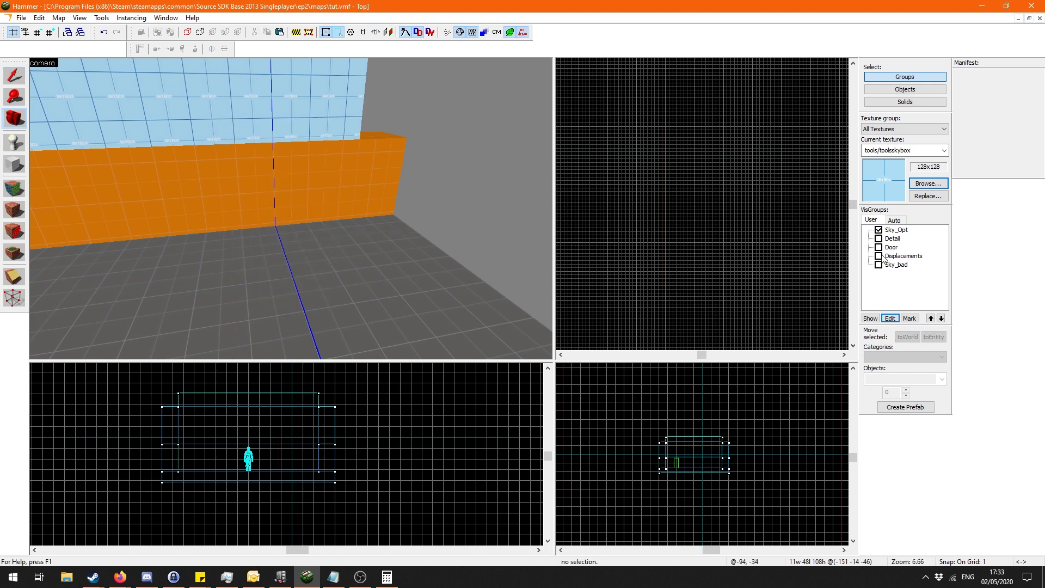
pyautogui.press('z')
pyautogui.press('s')
pyautogui.press('w')
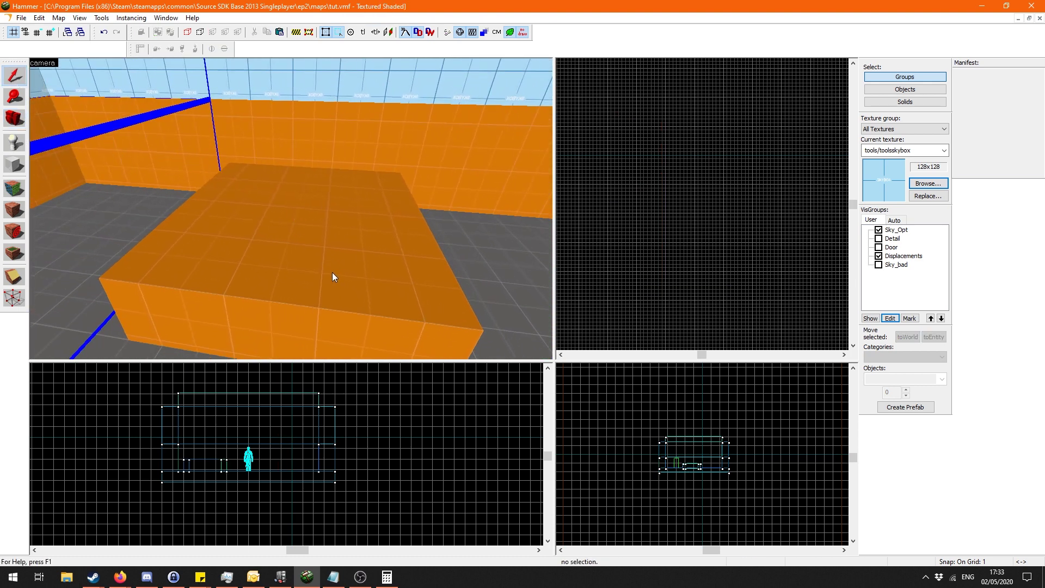
# Convert the faces of the inner brush of the low orange block into power 3 displacements.
pyautogui.click(279, 222)
pyautogui.moveTo(148, 207); pyautogui.dragTo(420, 204)
pyautogui.press('d')
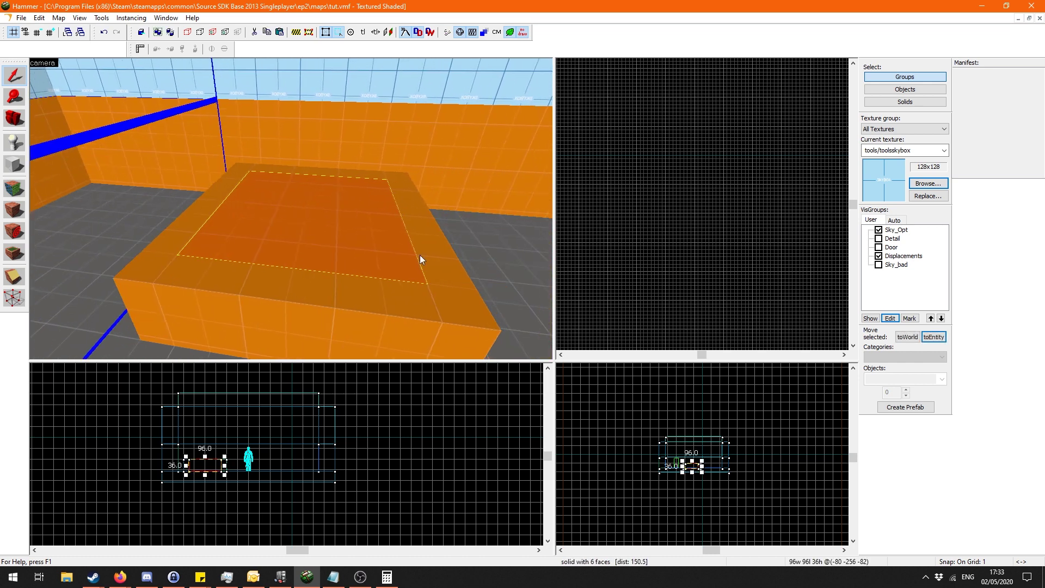
pyautogui.press('w')
pyautogui.click(378, 150)
pyautogui.click(193, 257)
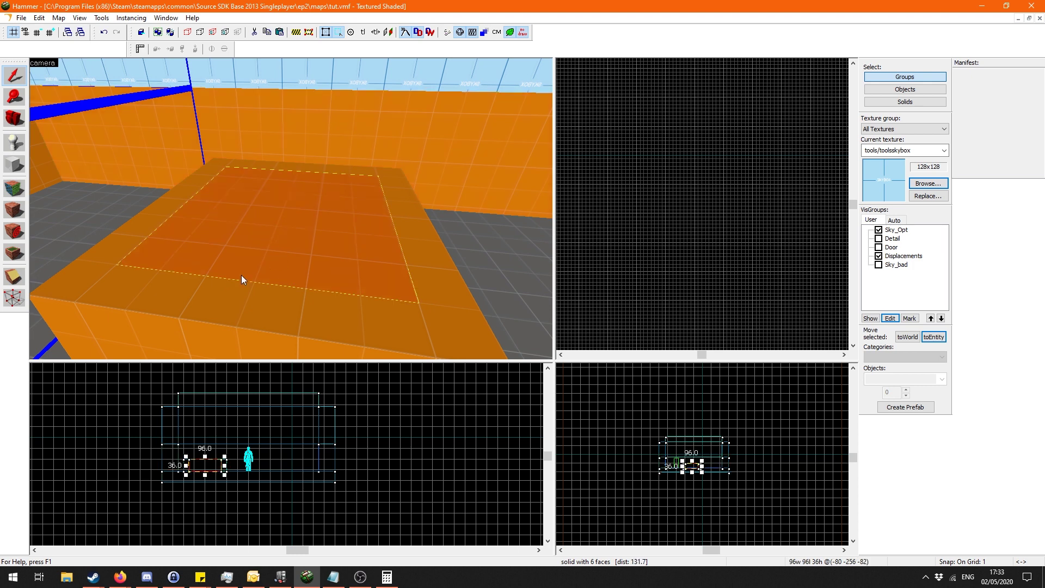
pyautogui.hotkey('shift', 'a')
pyautogui.click(482, 207)
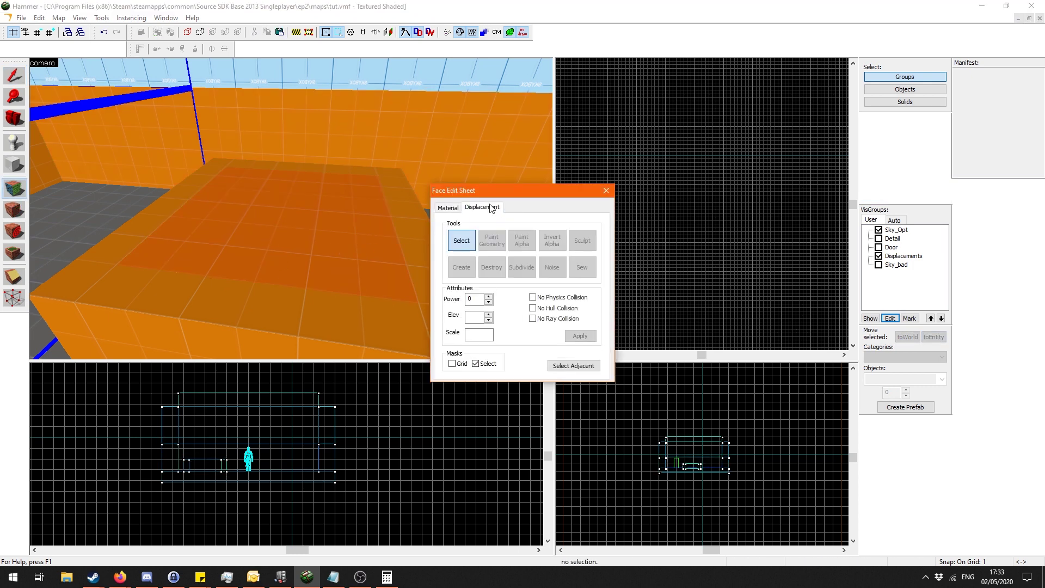
pyautogui.click(461, 266)
pyautogui.click(506, 298)
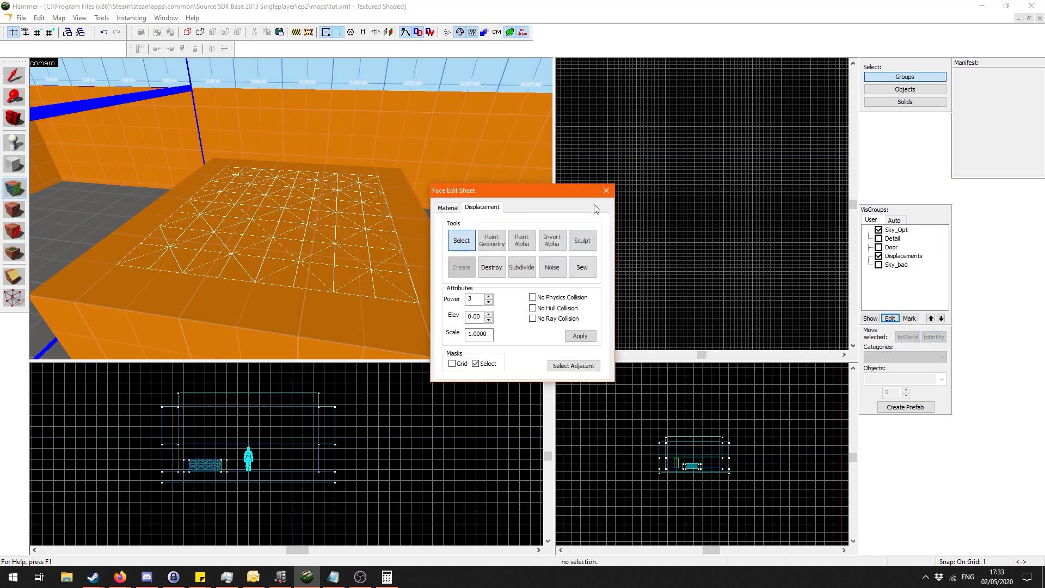
pyautogui.click(605, 190)
# Raise a jagged bump on the top surface of the displacement with Paint Geometry in Raise/Lower mode.
pyautogui.click(298, 240)
pyautogui.hotkey('shift', 'a')
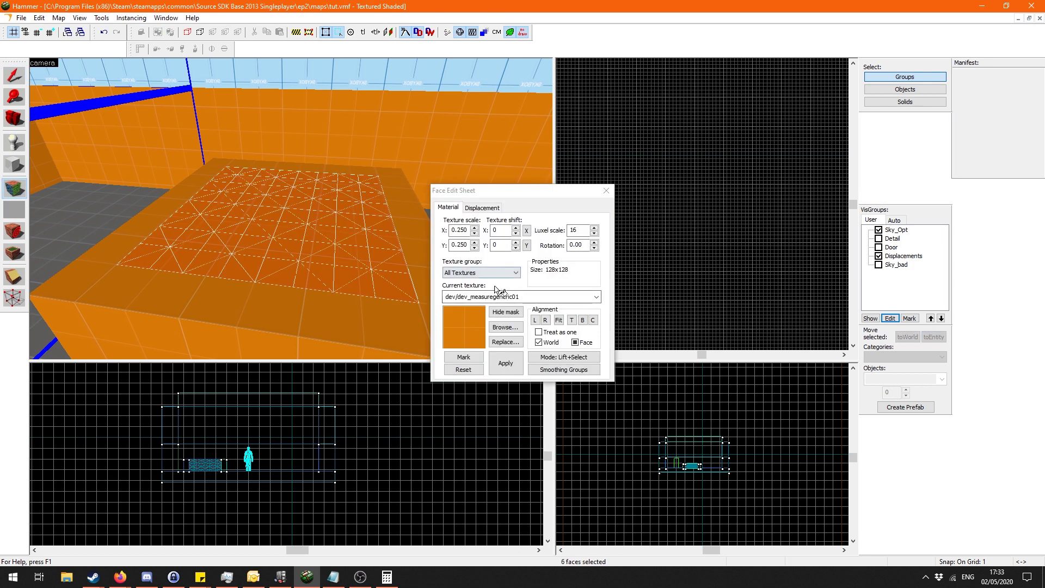
pyautogui.click(482, 207)
pyautogui.click(491, 243)
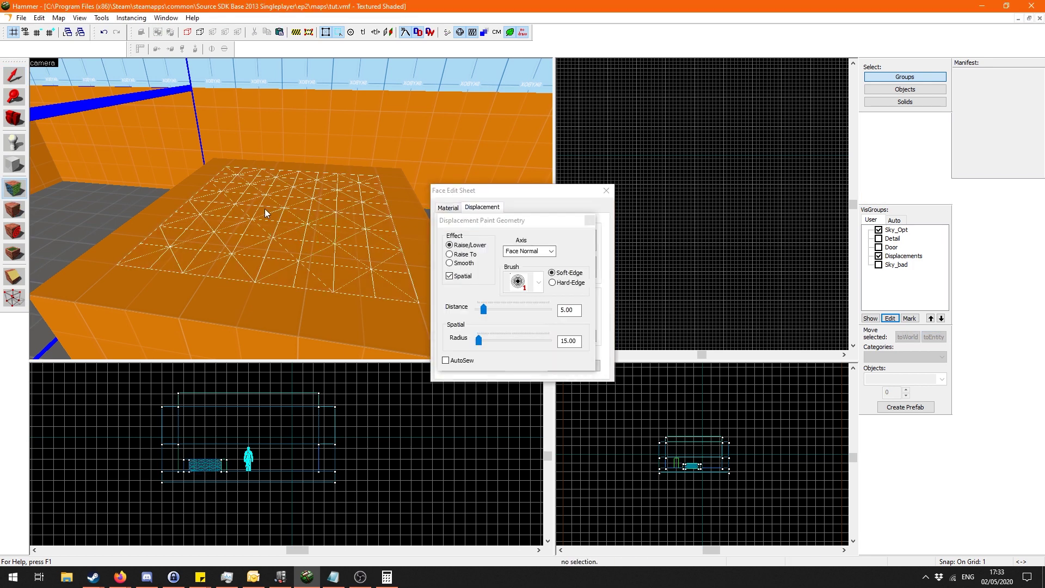
pyautogui.moveTo(264, 208)
pyautogui.mouseDown()
pyautogui.moveTo(280, 219)
pyautogui.moveTo(326, 206)
pyautogui.mouseUp()
pyautogui.click(589, 221)
pyautogui.click(605, 190)
# Select the displacement brush and examine its faces and the solid brushes around it from several sides.
pyautogui.click(14, 118)
pyautogui.moveTo(185, 176)
pyautogui.mouseDown()
pyautogui.moveTo(291, 209)
pyautogui.moveTo(215, 190)
pyautogui.mouseUp()
pyautogui.click(258, 223)
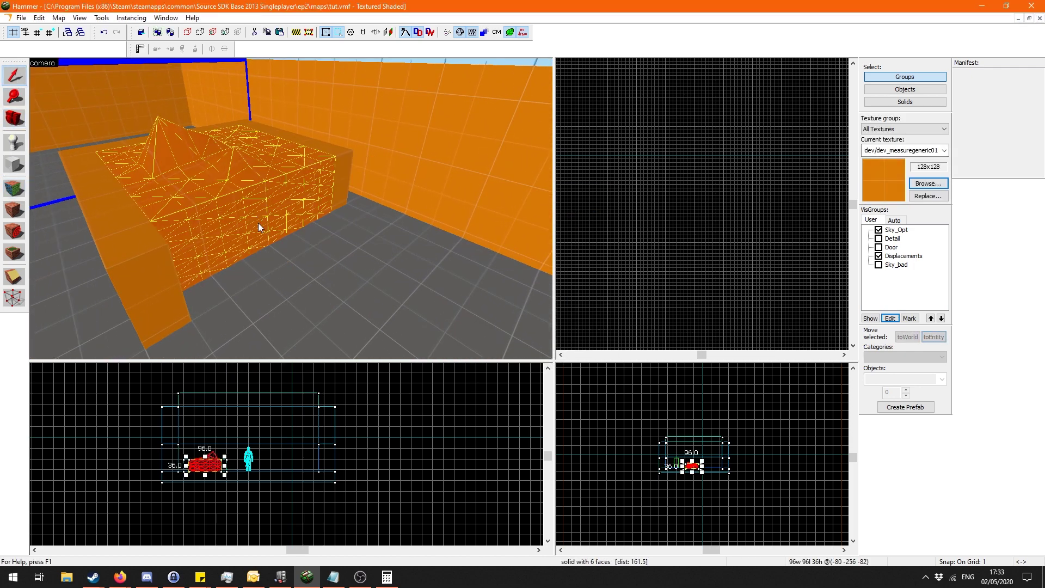
pyautogui.click(15, 117)
pyautogui.moveTo(180, 177); pyautogui.dragTo(291, 212)
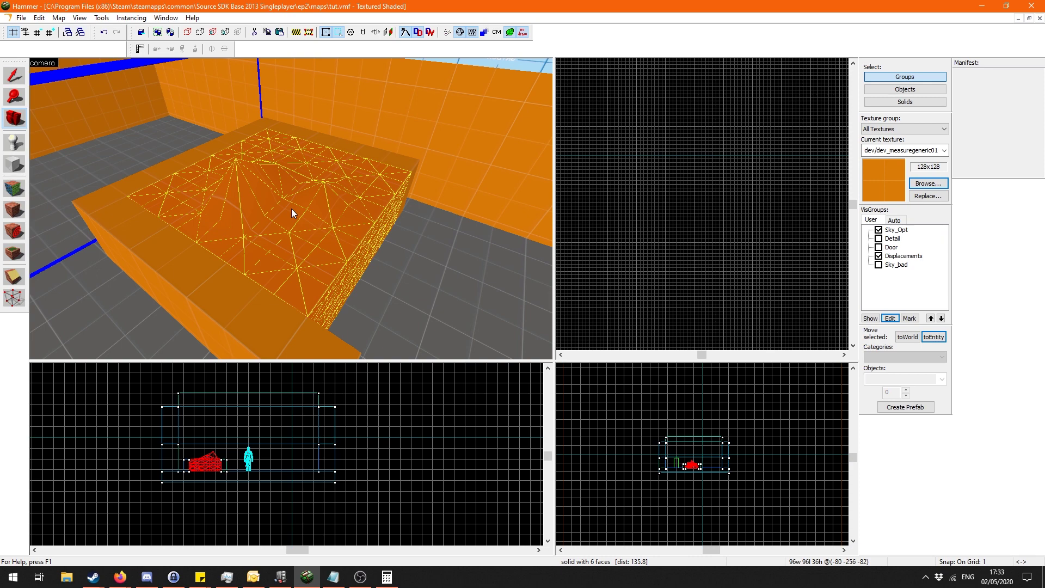
pyautogui.moveTo(291, 209); pyautogui.dragTo(292, 209)
pyautogui.moveTo(363, 158); pyautogui.dragTo(291, 208)
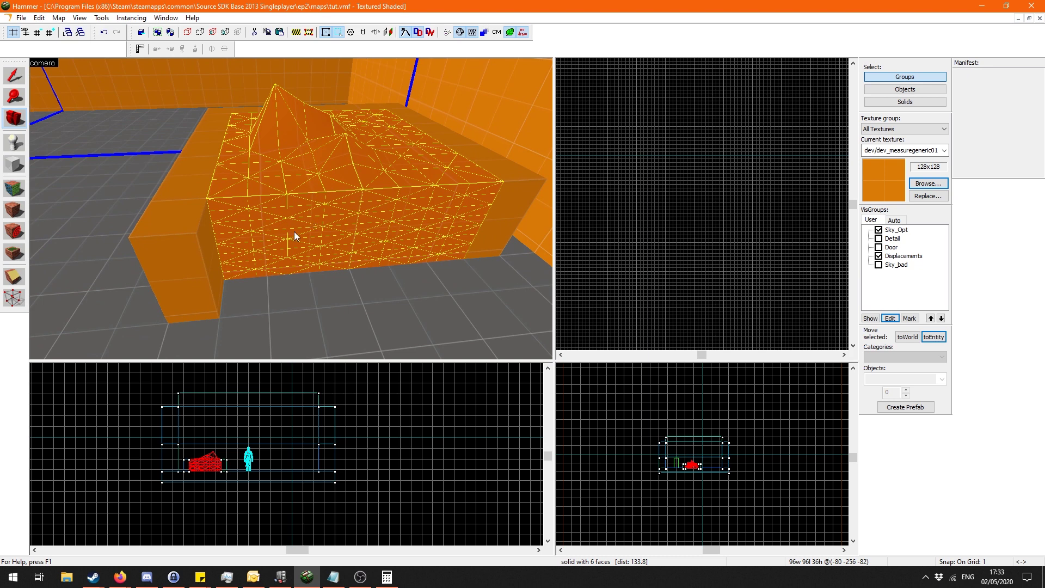
pyautogui.moveTo(303, 238); pyautogui.dragTo(291, 209)
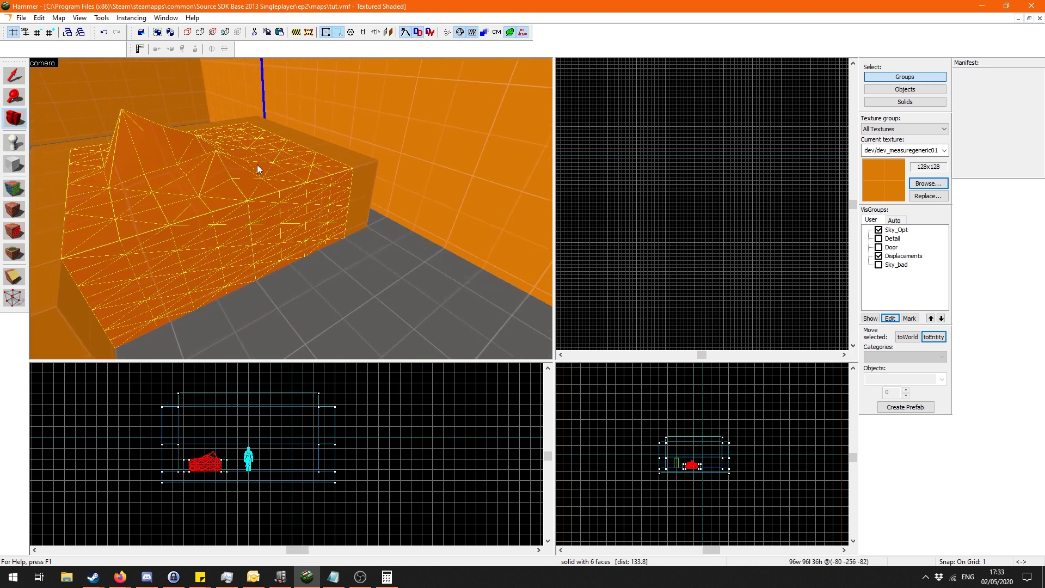
pyautogui.press('a')
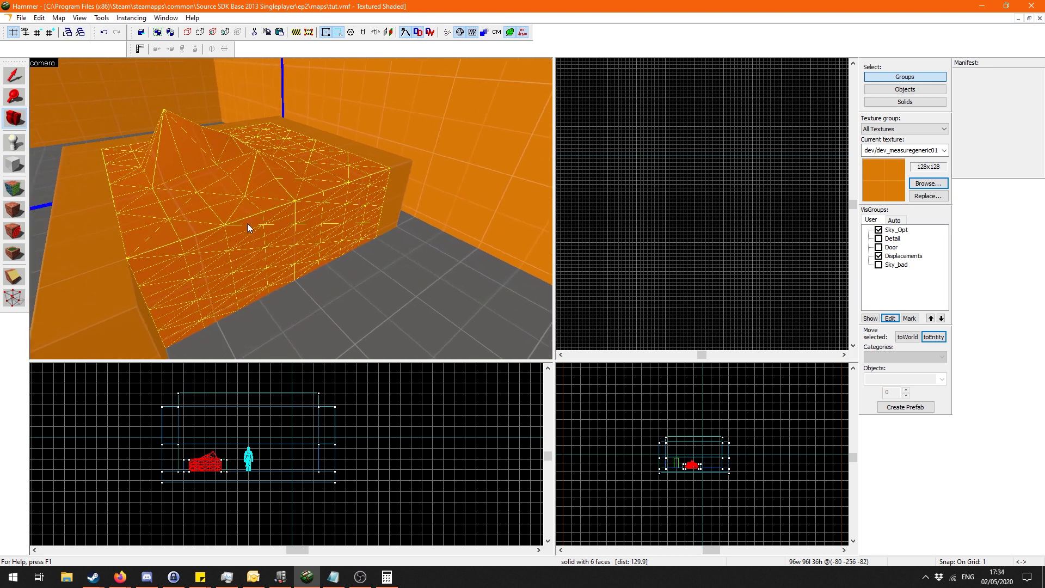
pyautogui.moveTo(296, 218); pyautogui.dragTo(291, 212)
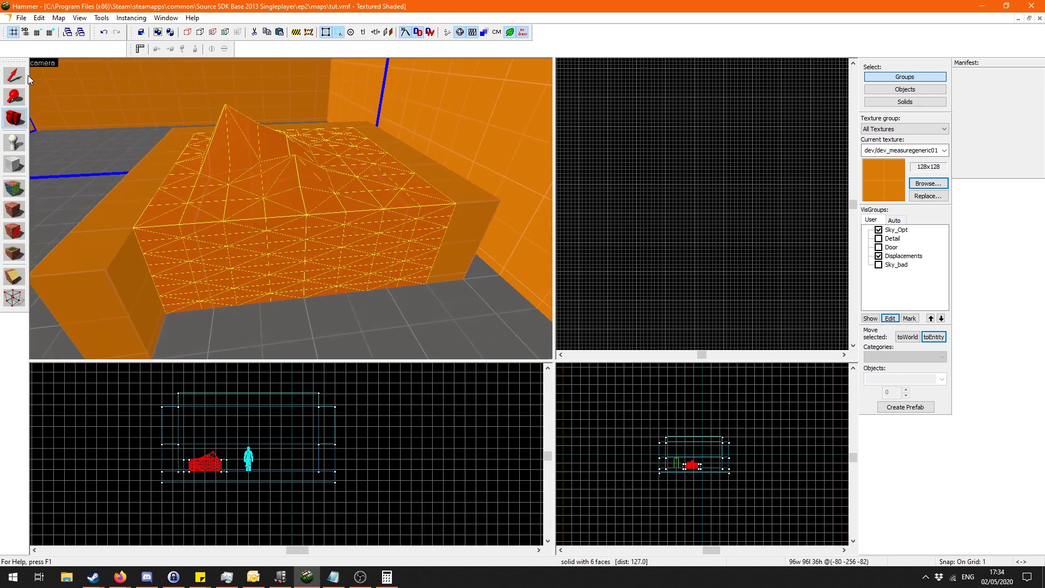
# Select the orange wall brush below the skybox, beside the displacement block.
pyautogui.click(24, 74)
pyautogui.click(22, 119)
pyautogui.moveTo(217, 188); pyautogui.dragTo(305, 147)
pyautogui.click(24, 76)
pyautogui.click(250, 224)
pyautogui.click(14, 118)
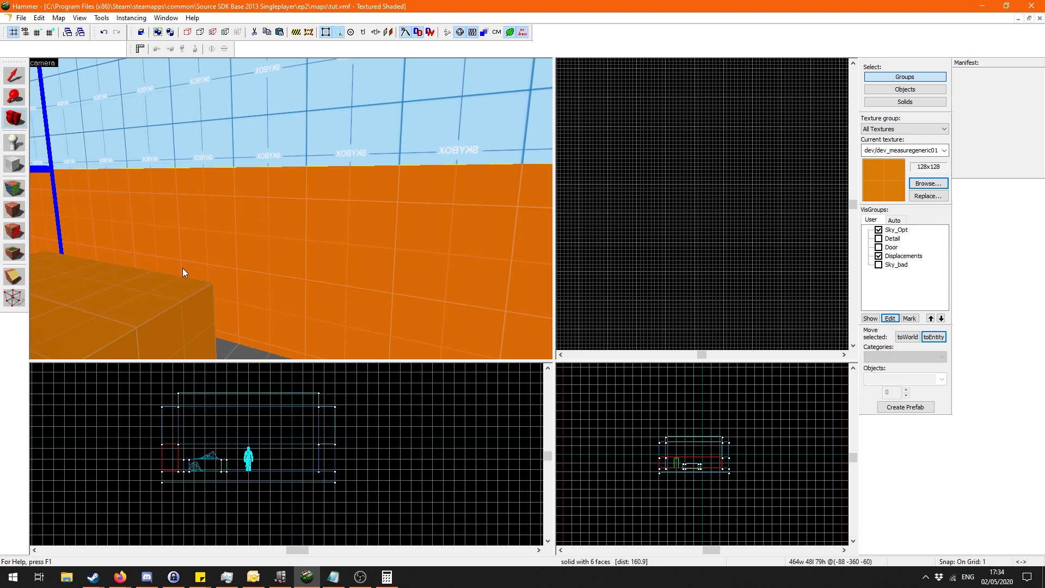
# Examine the selected wall brush from inside and outside the room, and compare it with the displacement block.
pyautogui.moveTo(121, 153); pyautogui.dragTo(138, 210)
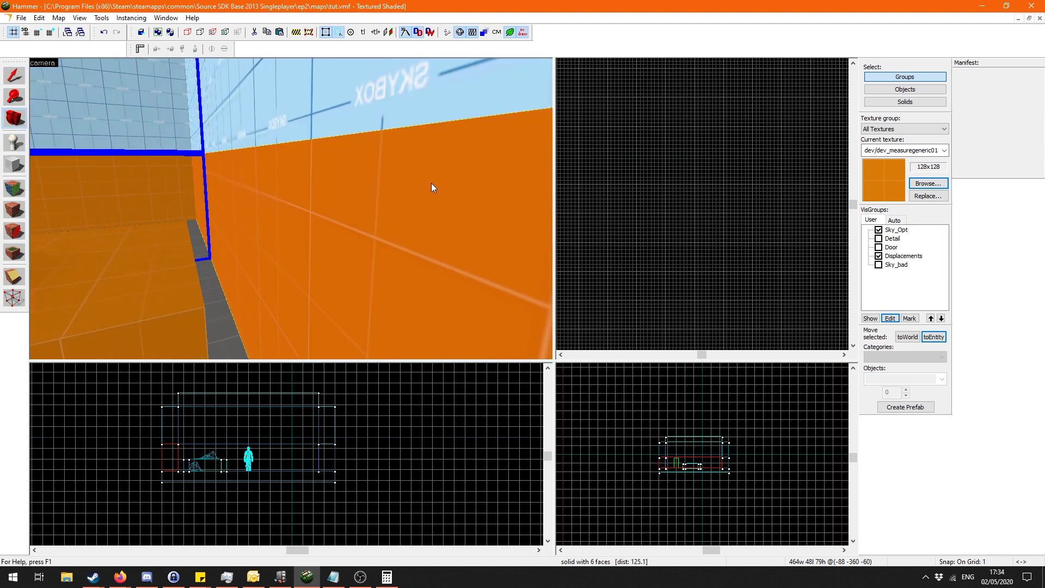
pyautogui.moveTo(431, 183); pyautogui.dragTo(307, 188)
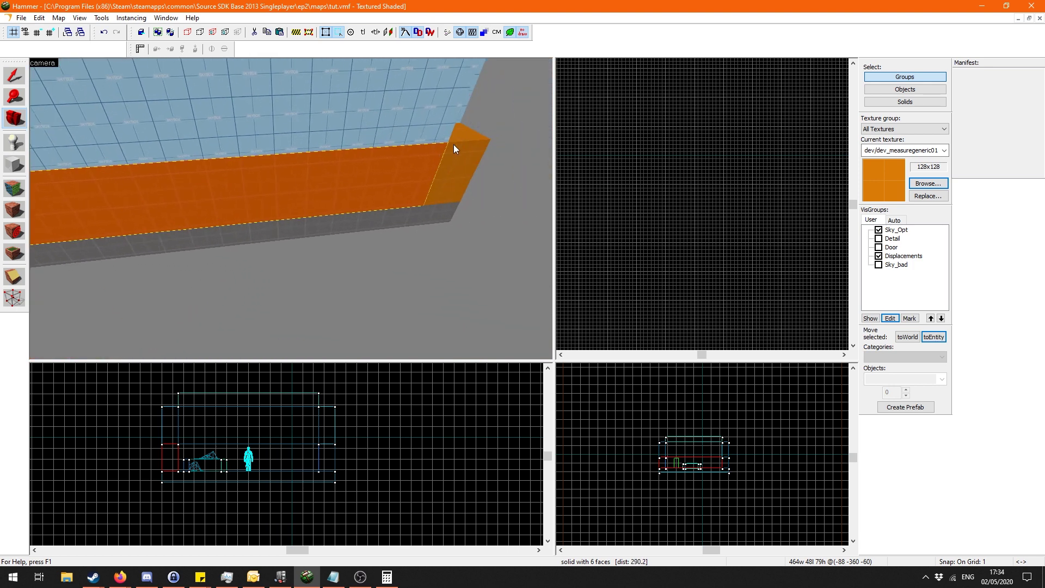
pyautogui.press('a')
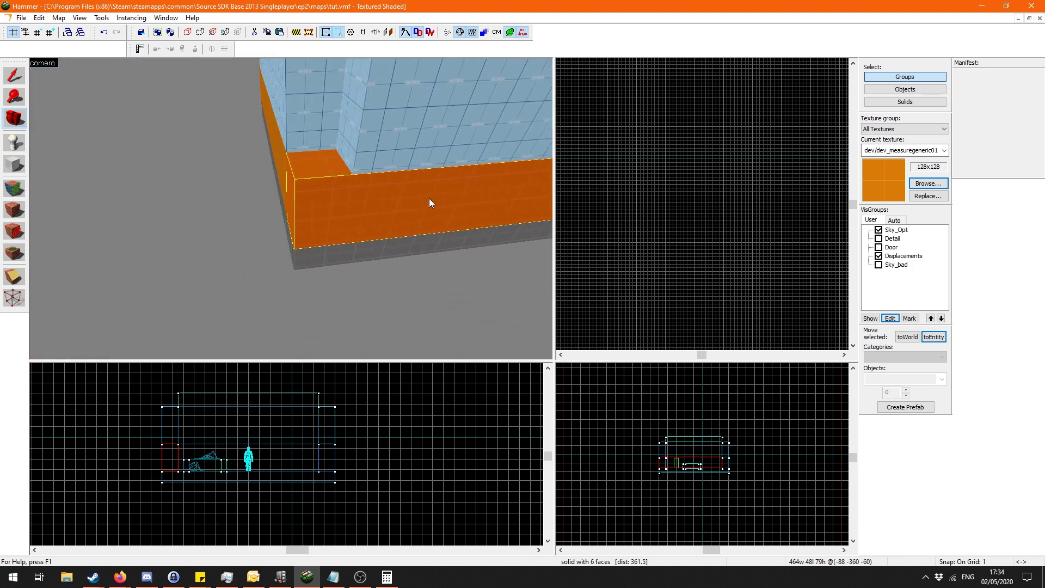
pyautogui.press('d')
pyautogui.moveTo(406, 184); pyautogui.dragTo(136, 205)
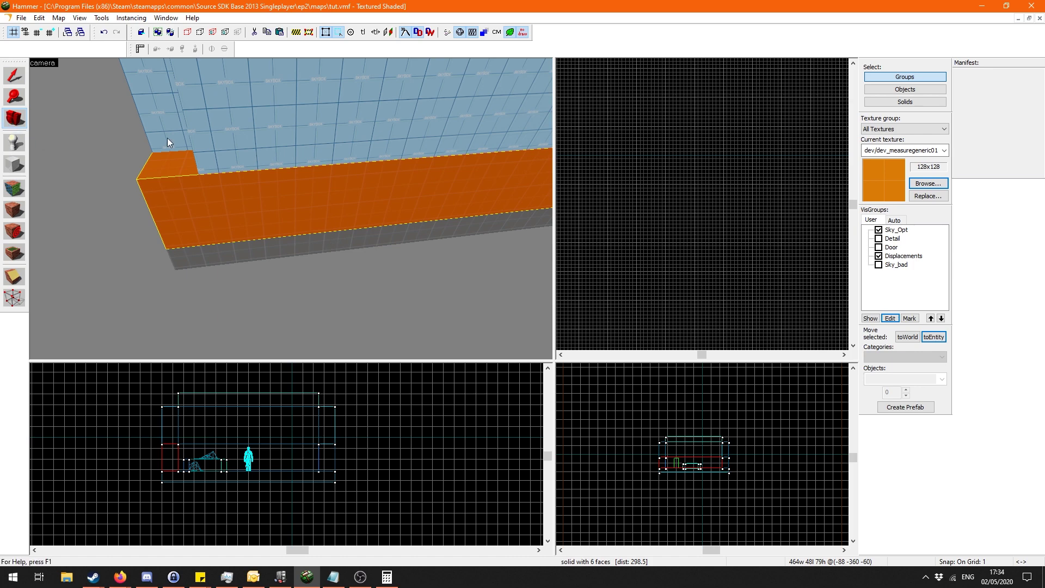
pyautogui.press('z')
pyautogui.press('w')
pyautogui.press('z')
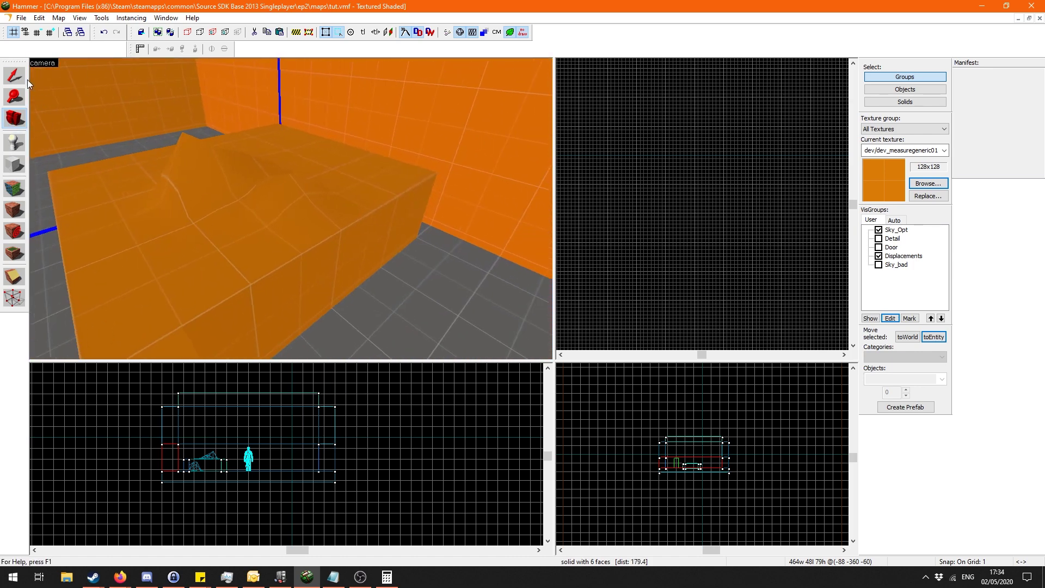
# Destroy the displacement on all six faces of the bumpy block and select only its top face.
pyautogui.press('z')
pyautogui.click(14, 187)
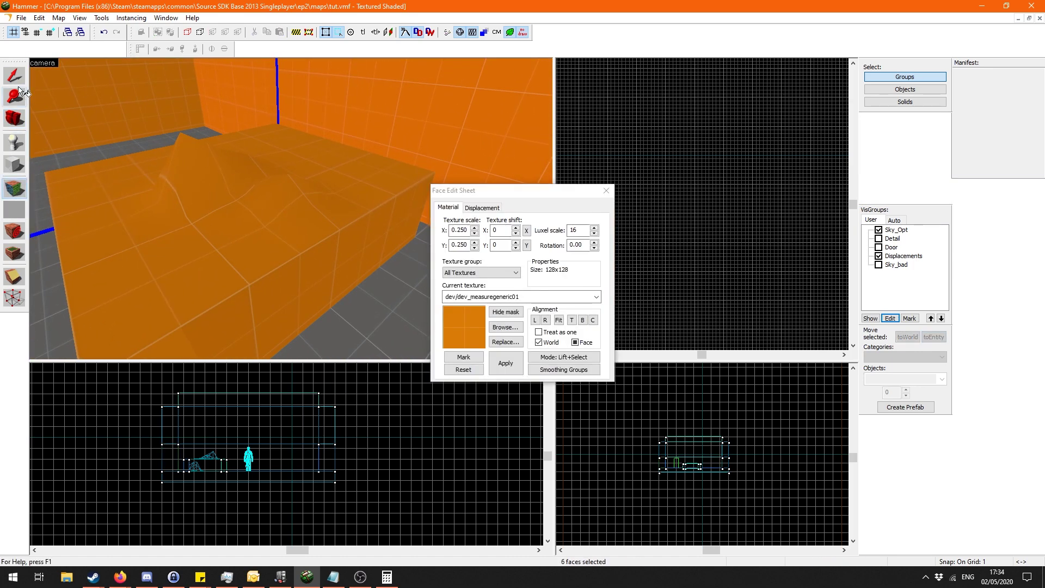
pyautogui.click(482, 207)
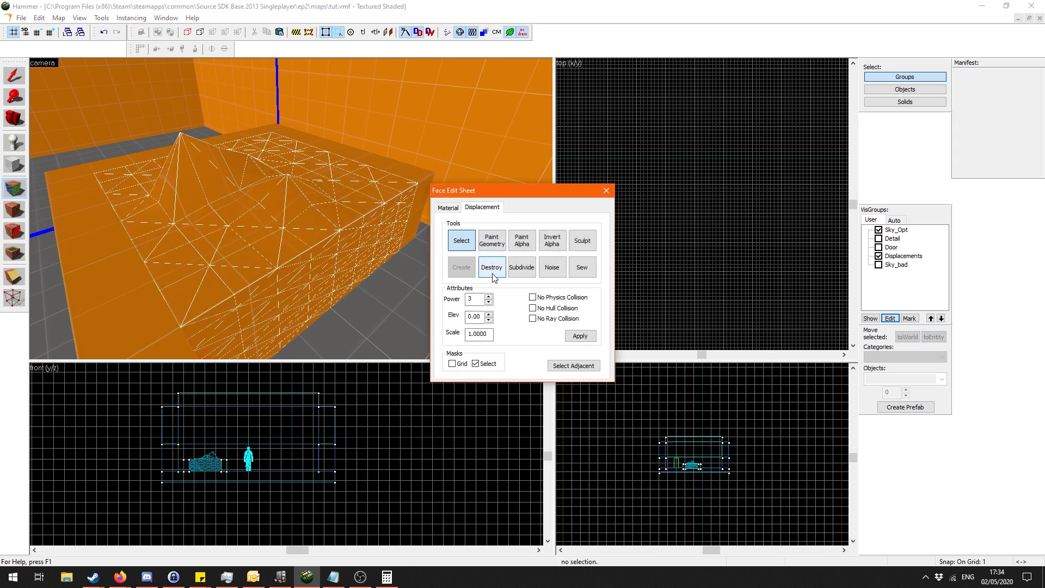
pyautogui.click(492, 267)
pyautogui.hotkey('shift', 's')
pyautogui.hotkey('shift', 'a')
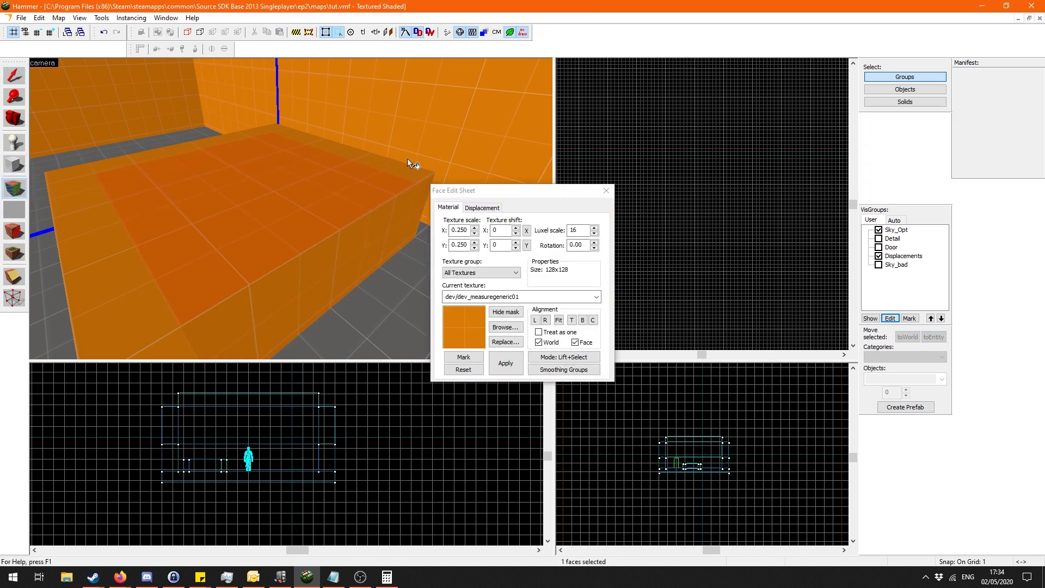
# Create a displacement from only the selected top face of the block.
pyautogui.click(475, 212)
pyautogui.click(461, 267)
pyautogui.click(506, 298)
pyautogui.hotkey('shift', 's')
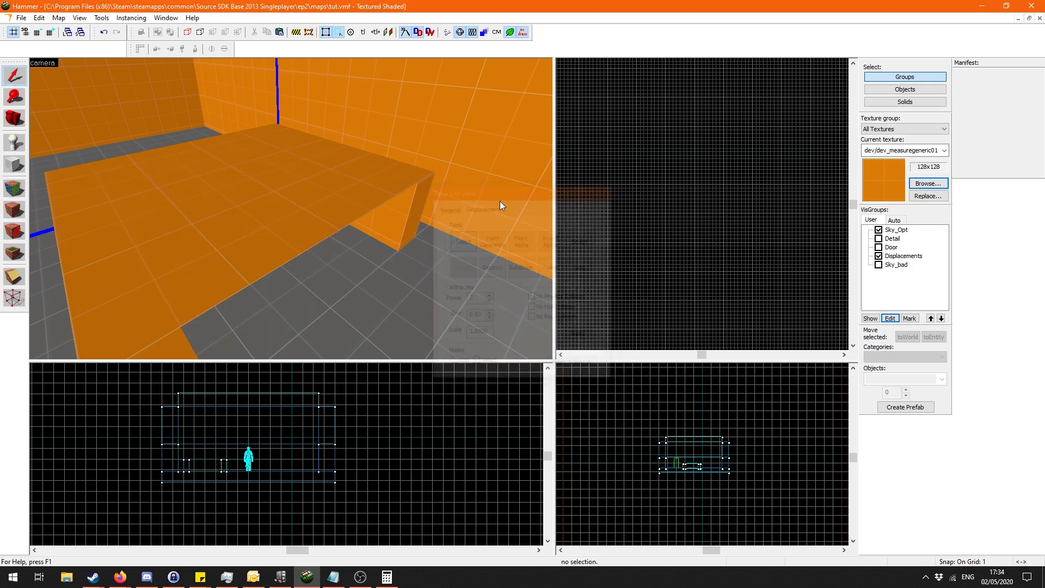
# Examine the open space beneath the single-face displacement and the support brushes at its sides.
pyautogui.click(15, 116)
pyautogui.moveTo(292, 209); pyautogui.dragTo(291, 208)
pyautogui.press('s')
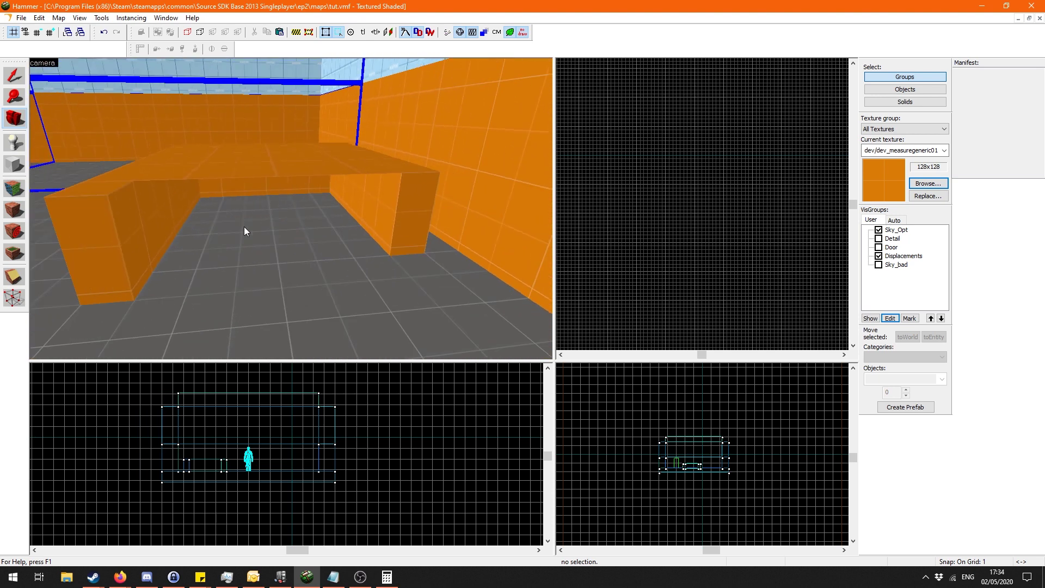
pyautogui.click(11, 169)
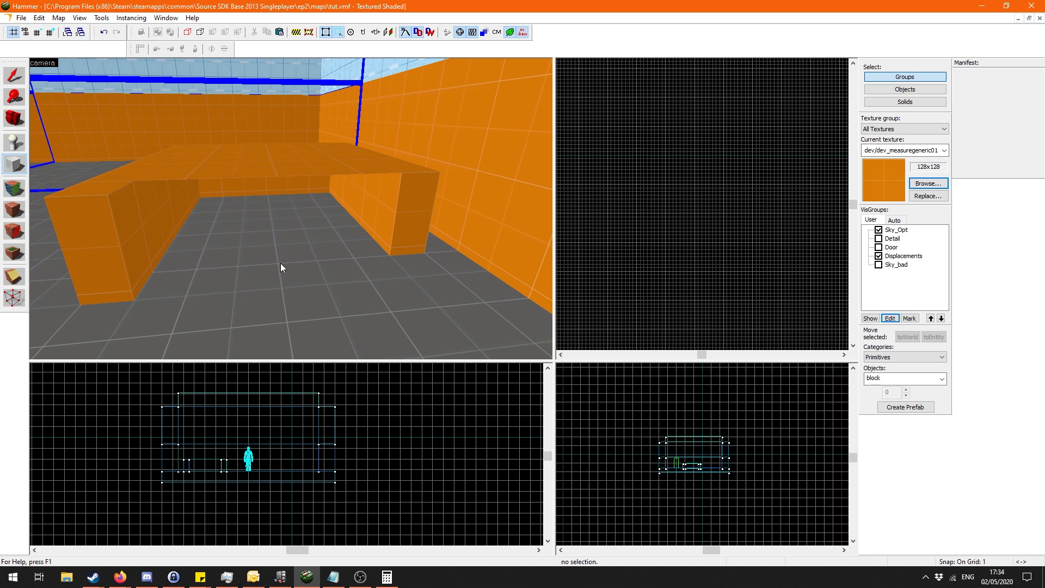
pyautogui.click(199, 211)
# Undo the single-face displacement and the removal of the block's original displacement.
pyautogui.hotkey('ctrl', 'z')
pyautogui.hotkey('ctrl', 'z')
pyautogui.hotkey('ctrl', 'z')
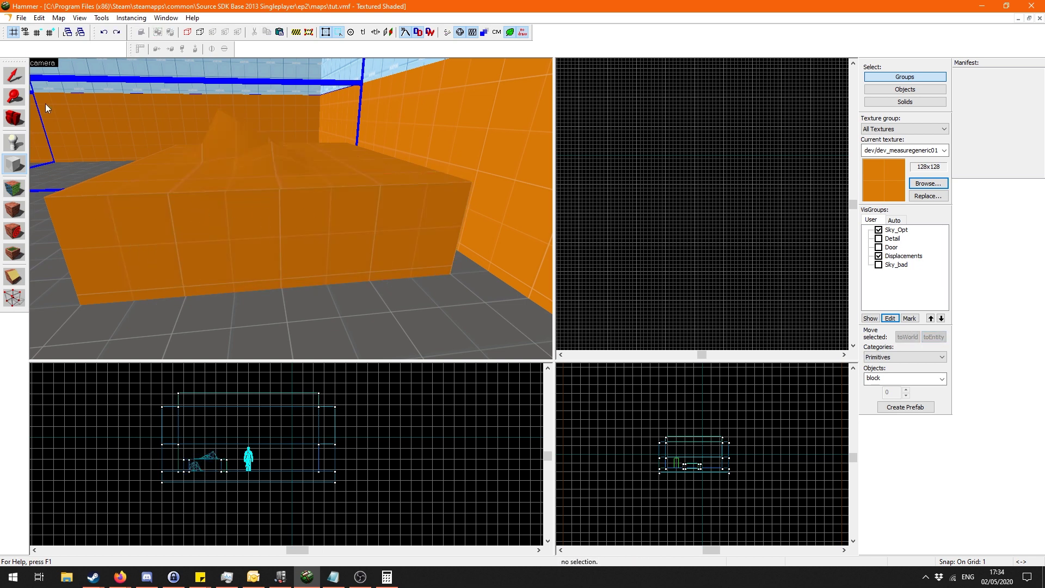
# Select the solid brushes around the displacement block in turn, ending on the narrow one facing the player start.
pyautogui.click(14, 75)
pyautogui.click(201, 212)
pyautogui.click(394, 165)
pyautogui.click(202, 207)
pyautogui.click(91, 212)
pyautogui.click(3, 123)
pyautogui.moveTo(291, 209); pyautogui.dragTo(291, 209)
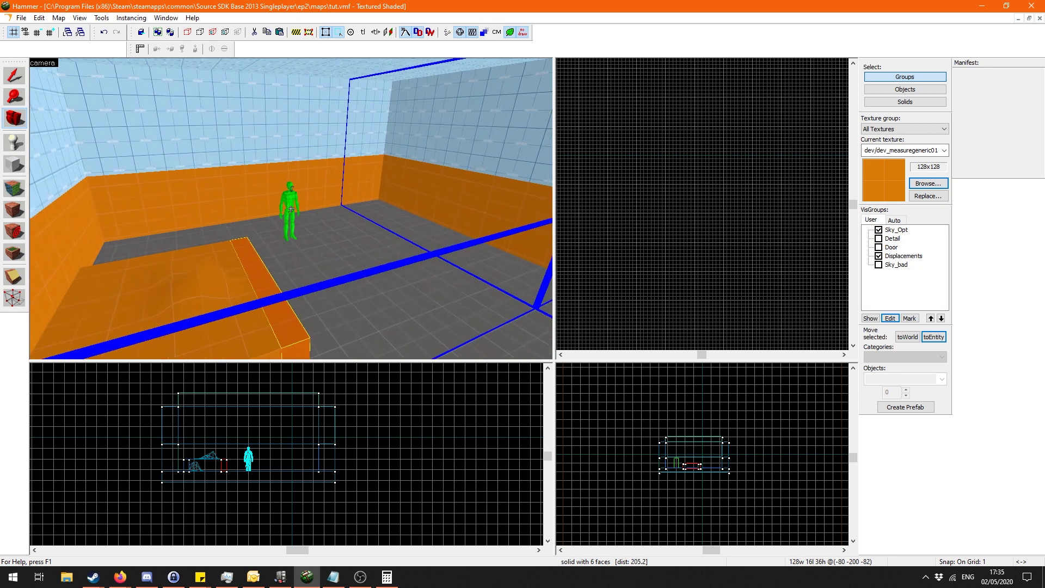
# Select the info_player_start entity and show the Door visgroup.
pyautogui.click(333, 572)
pyautogui.click(309, 221)
pyautogui.click(17, 75)
pyautogui.click(289, 212)
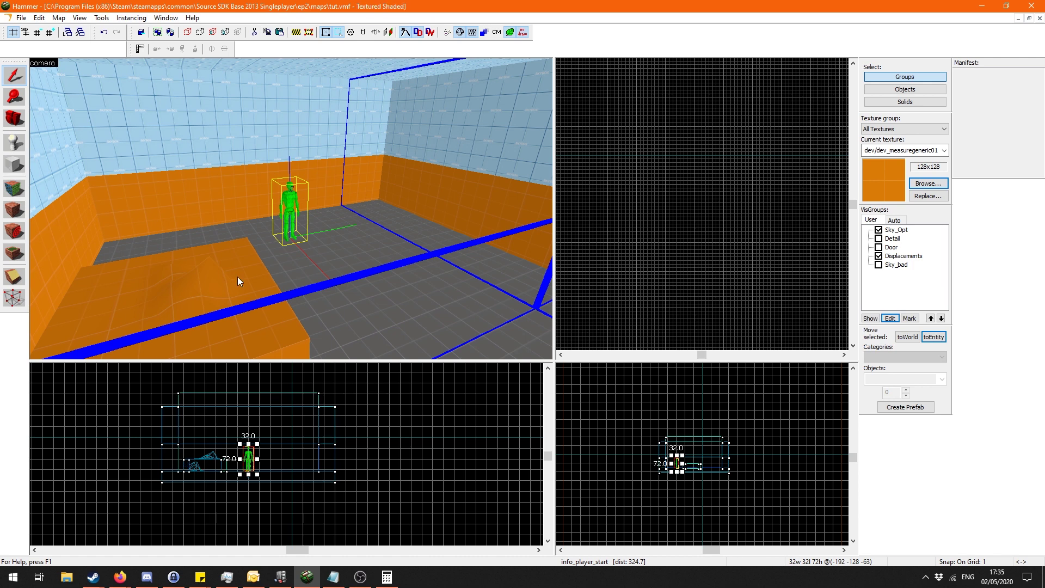
pyautogui.click(878, 247)
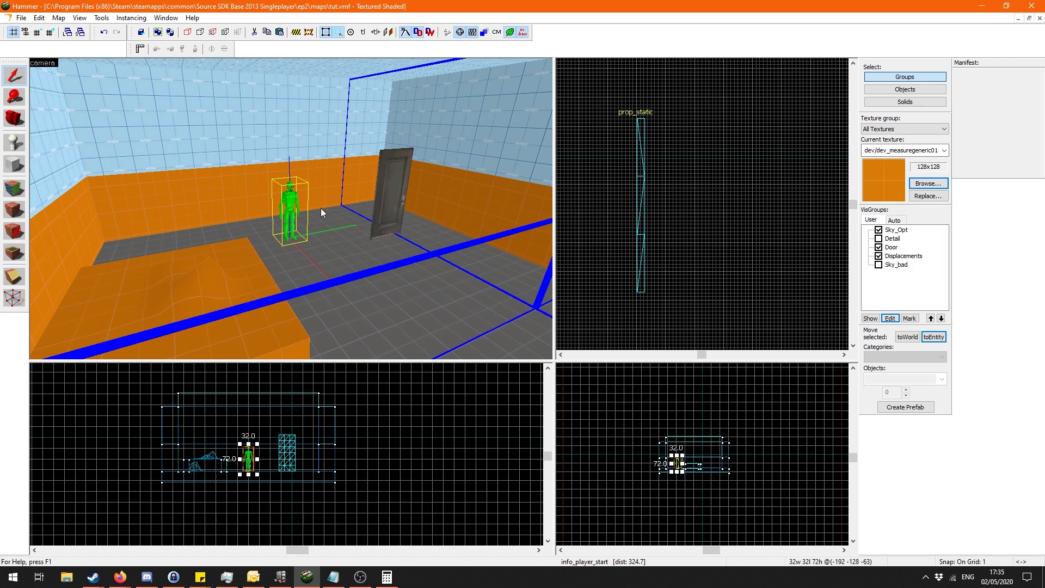
# Hide the Sky_Opt visgroup and show the Sky_bad visgroup instead.
pyautogui.click(333, 576)
pyautogui.hotkey('alt', 'Tab')
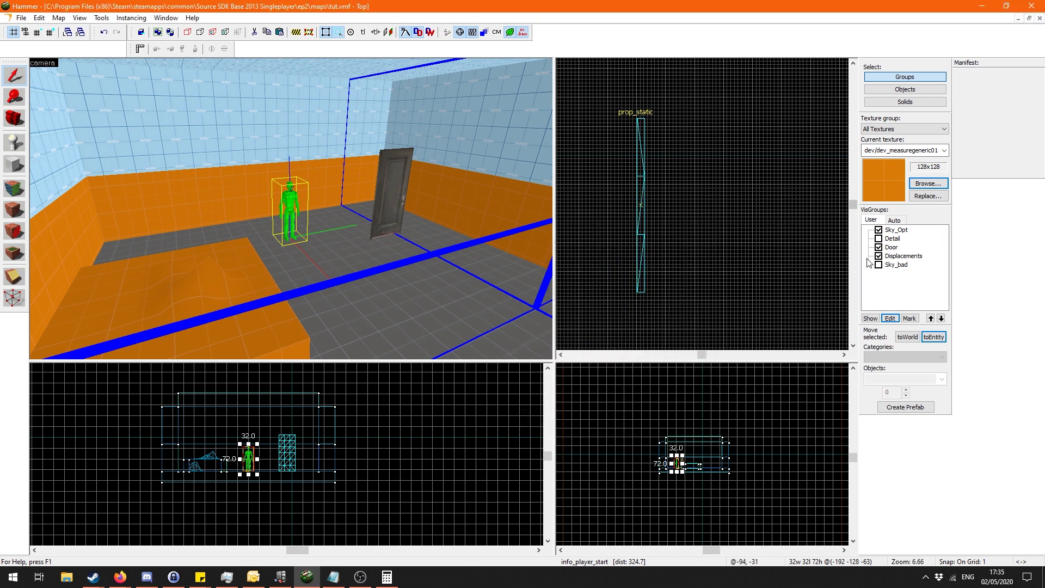
pyautogui.click(878, 230)
pyautogui.click(878, 266)
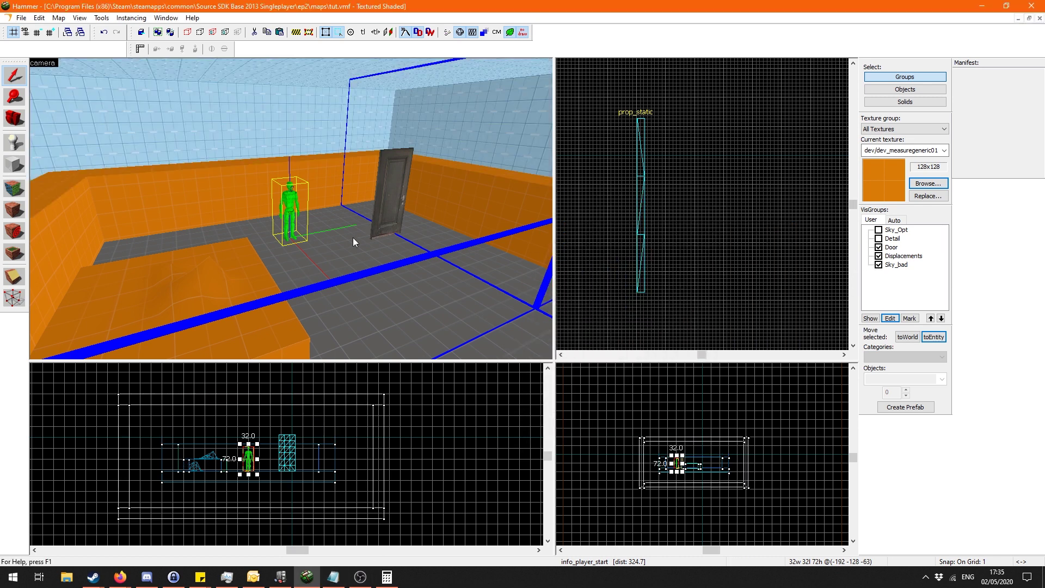
# Examine the large hollow skybox around the room, including the gap between it and the outer sides of the walls.
pyautogui.press('s')
pyautogui.press('a')
pyautogui.press('w')
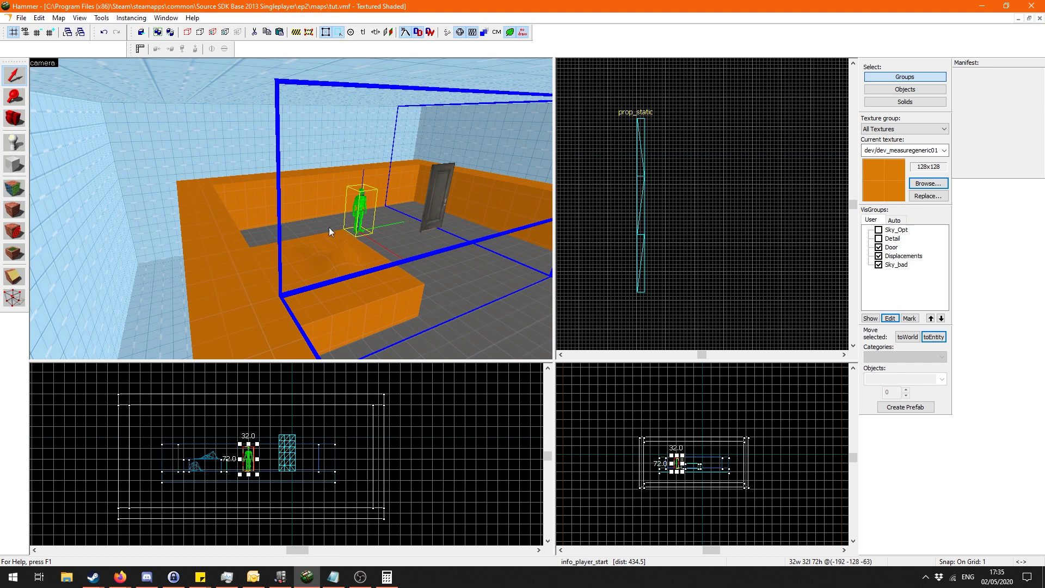
pyautogui.click(14, 118)
pyautogui.moveTo(136, 158); pyautogui.dragTo(292, 208)
pyautogui.press('d')
pyautogui.press('w')
pyautogui.press('d')
pyautogui.press('w')
pyautogui.press('s')
pyautogui.press('a')
pyautogui.press('z')
pyautogui.press('d')
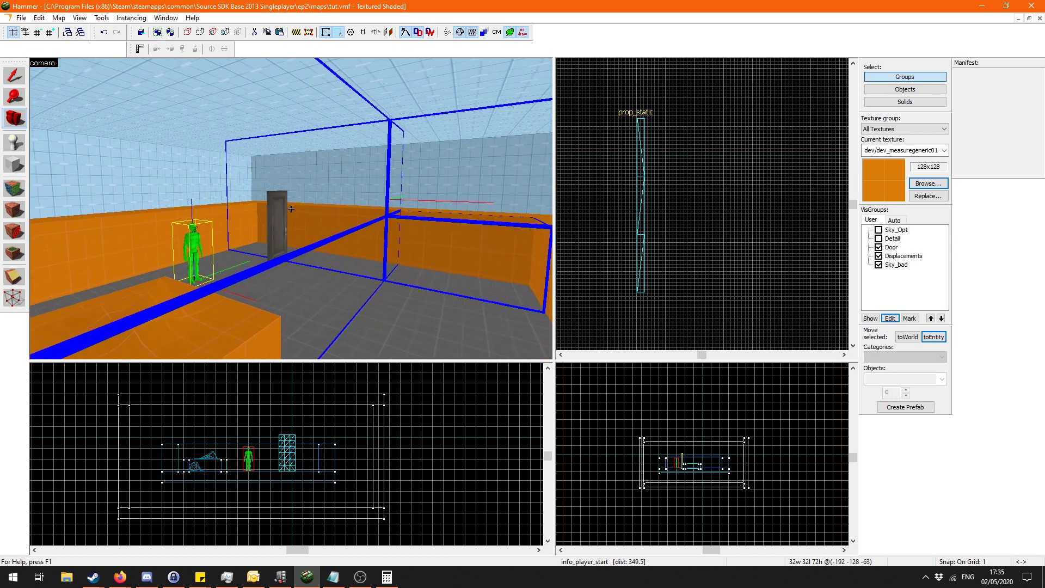
pyautogui.press('z')
pyautogui.press('w')
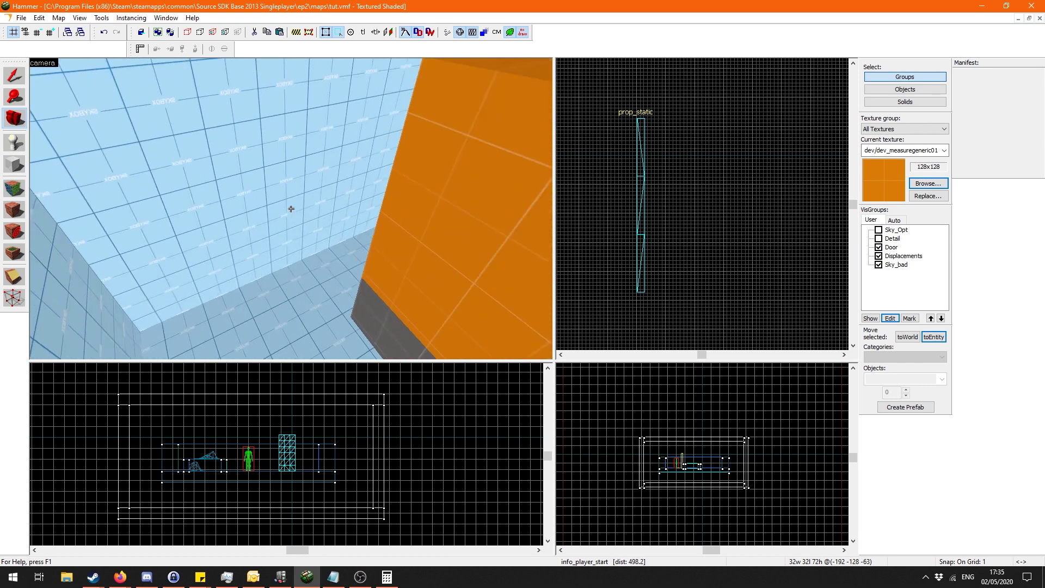
pyautogui.moveTo(292, 208)
pyautogui.mouseDown()
pyautogui.moveTo(249, 188)
pyautogui.moveTo(291, 208)
pyautogui.mouseUp()
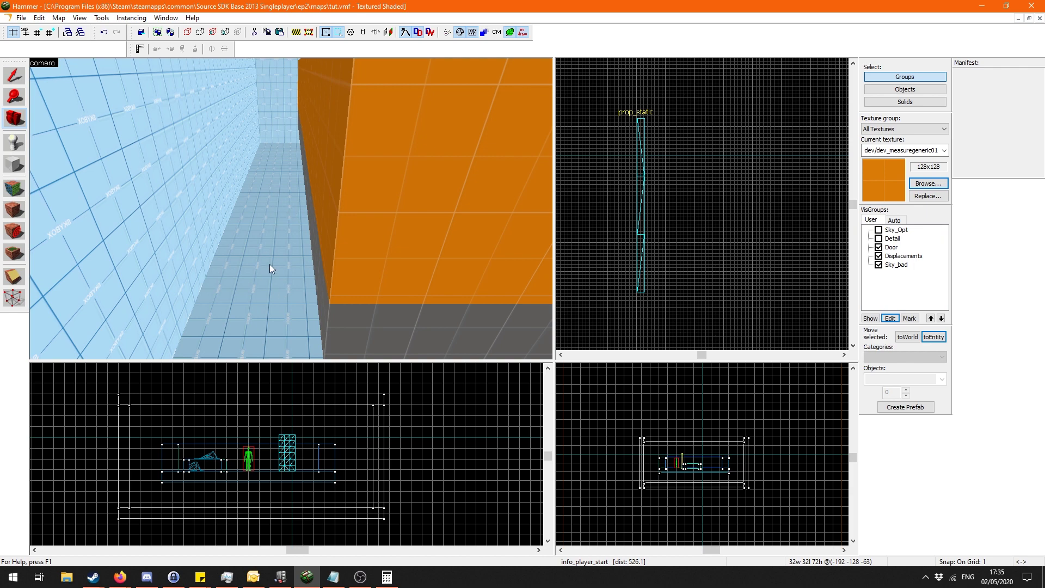
pyautogui.press('z')
pyautogui.press('w')
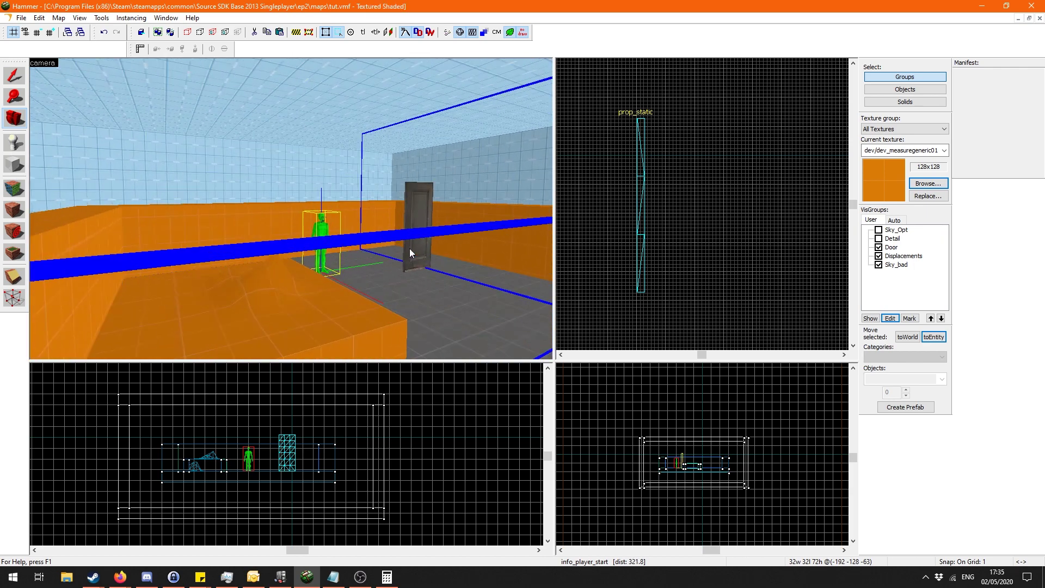
pyautogui.press('z')
pyautogui.press('d')
pyautogui.press('z')
# Check the hammer vid.txt notes in Notepad and show the Detail visgroup in Hammer.
pyautogui.click(332, 578)
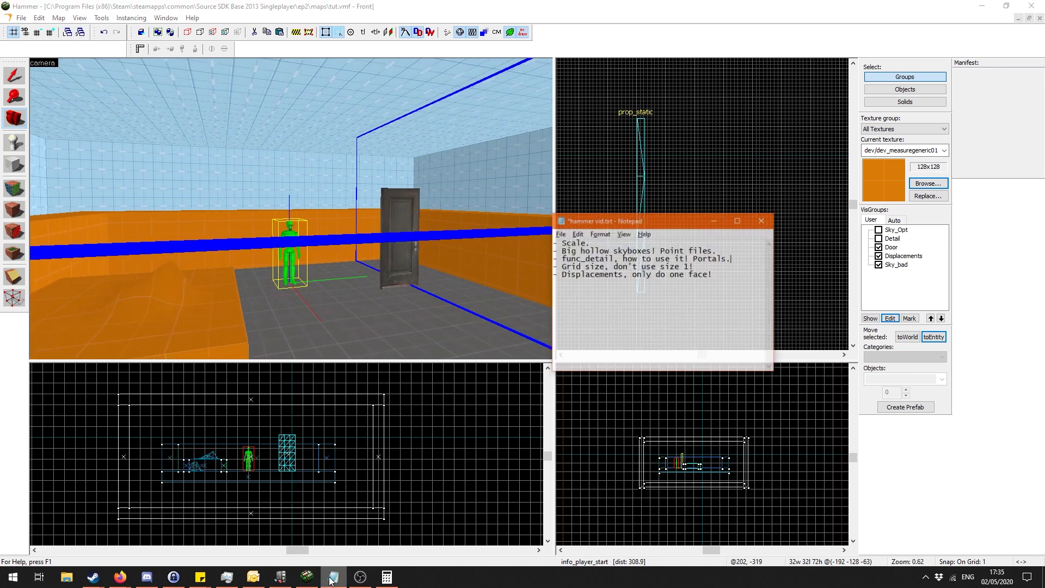
pyautogui.click(332, 578)
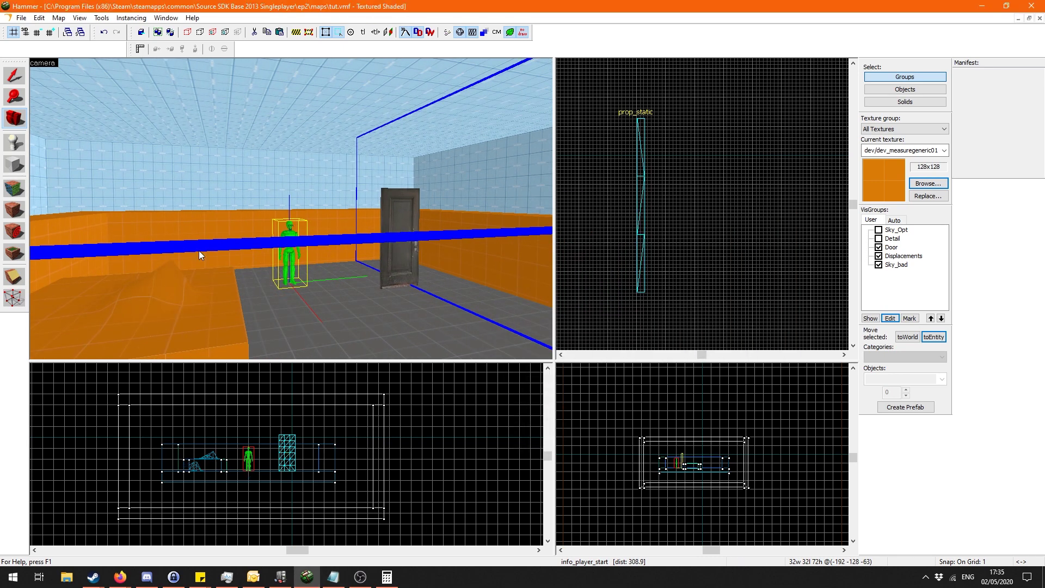
pyautogui.press('z')
pyautogui.press('w')
pyautogui.press('z')
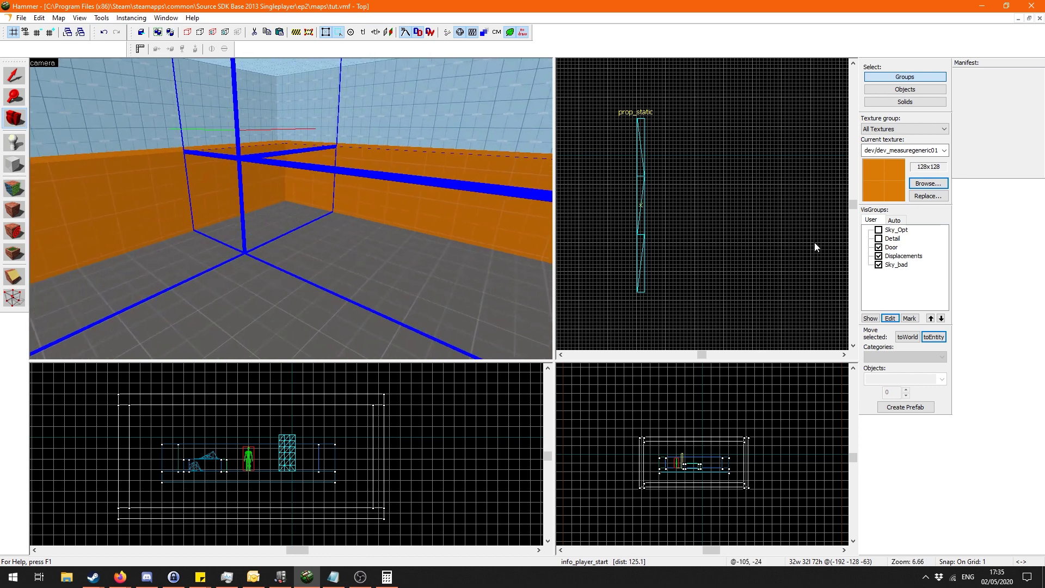
pyautogui.click(879, 239)
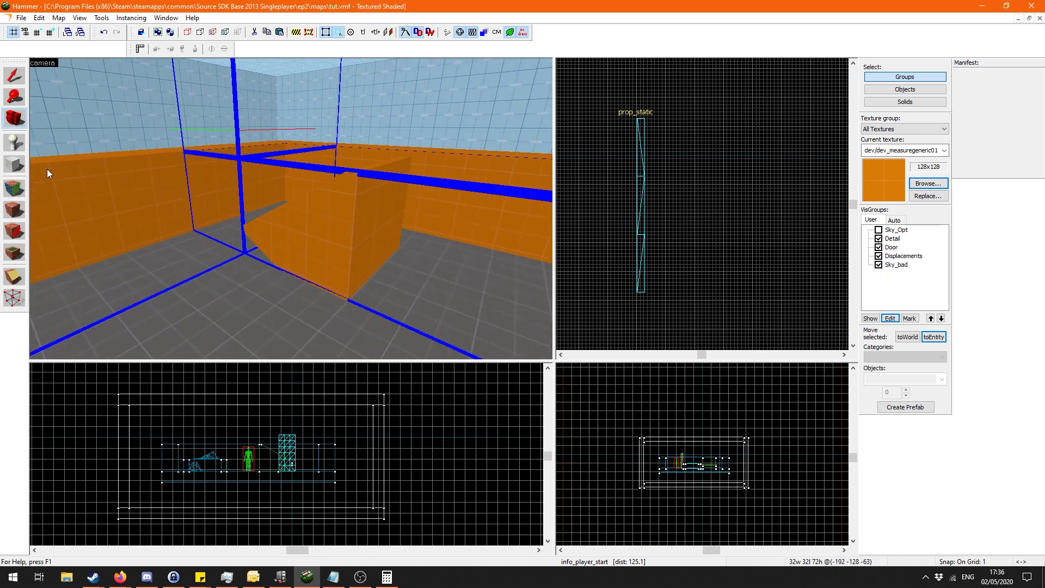
# Select the angled func_detail brush in the room and examine it from several sides.
pyautogui.press('z')
pyautogui.press('a')
pyautogui.press('z')
pyautogui.click(14, 76)
pyautogui.click(227, 233)
pyautogui.press('a')
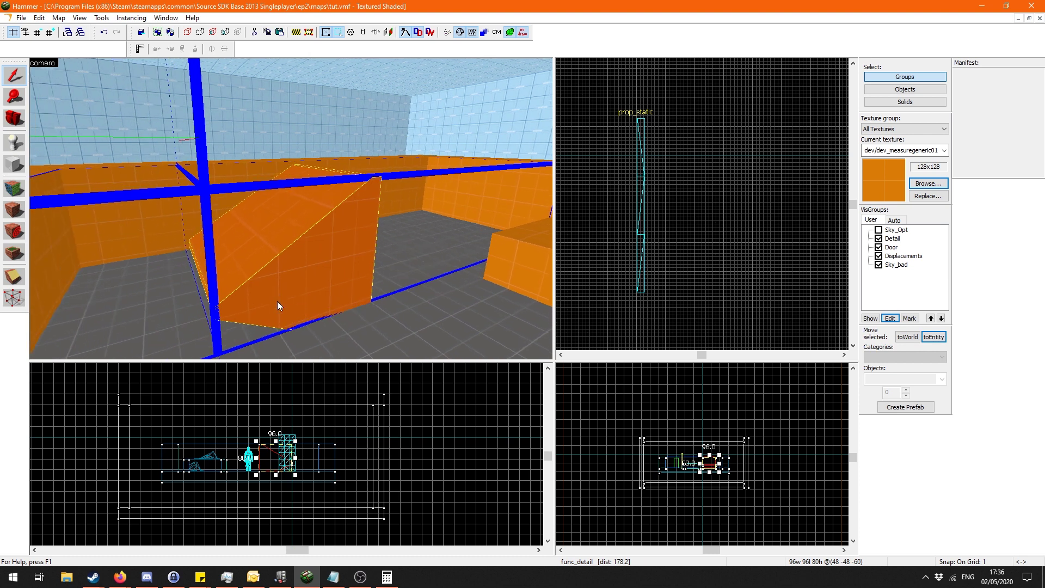
pyautogui.click(14, 118)
pyautogui.press('z')
pyautogui.press('d')
pyautogui.press('z')
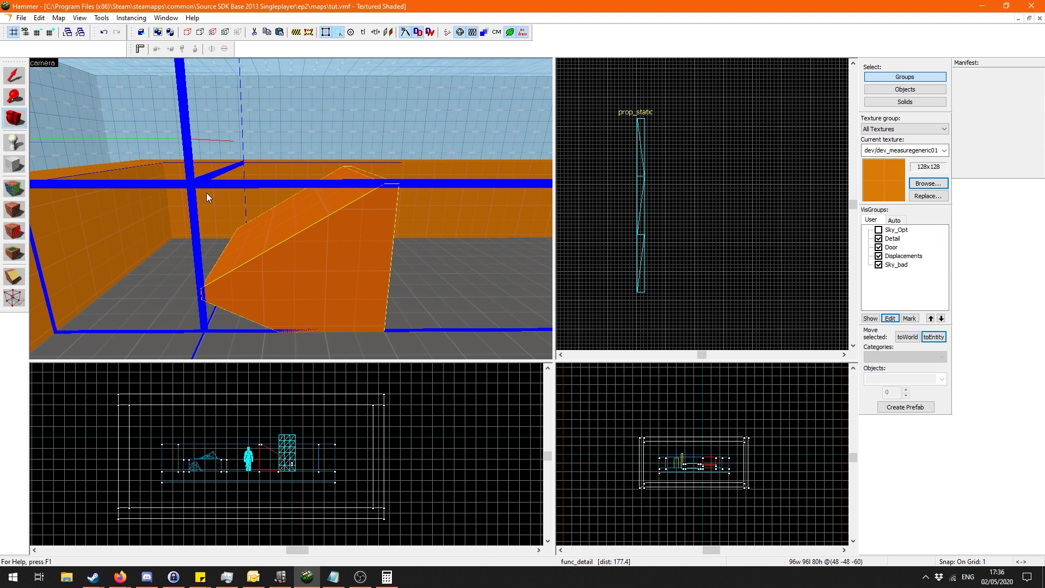
# Select the solid orange wall brush for comparison with the angled detail brush, and reselect the func_detail.
pyautogui.moveTo(210, 195); pyautogui.dragTo(213, 207)
pyautogui.click(18, 80)
pyautogui.click(95, 207)
pyautogui.press('s')
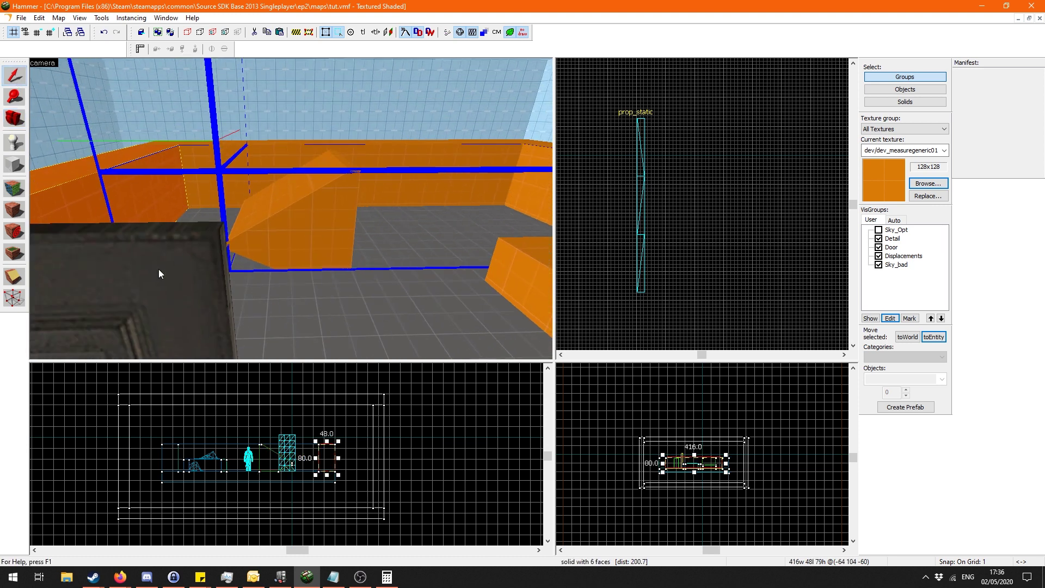
pyautogui.press('d')
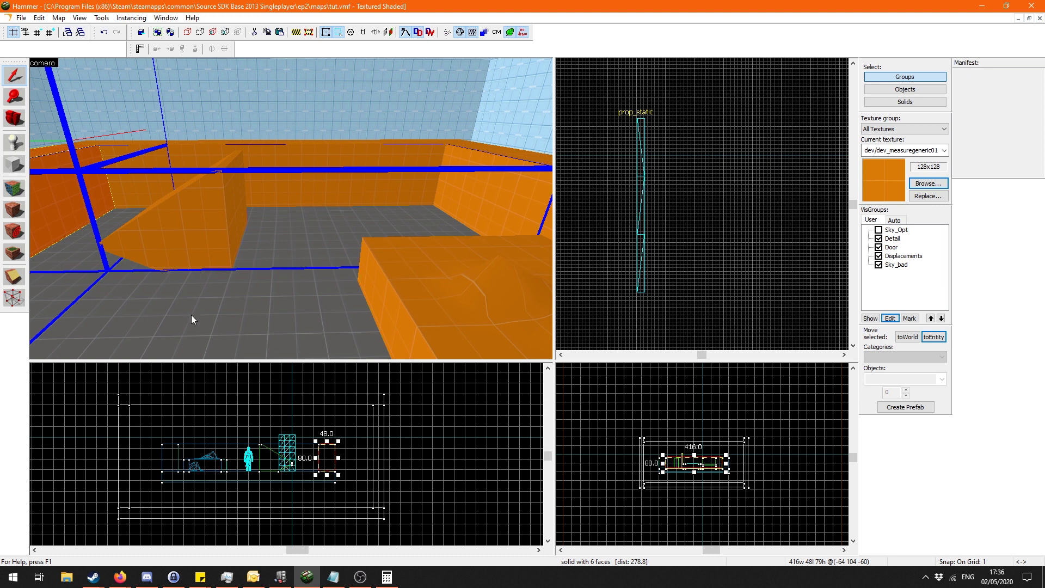
pyautogui.press('a')
pyautogui.click(235, 248)
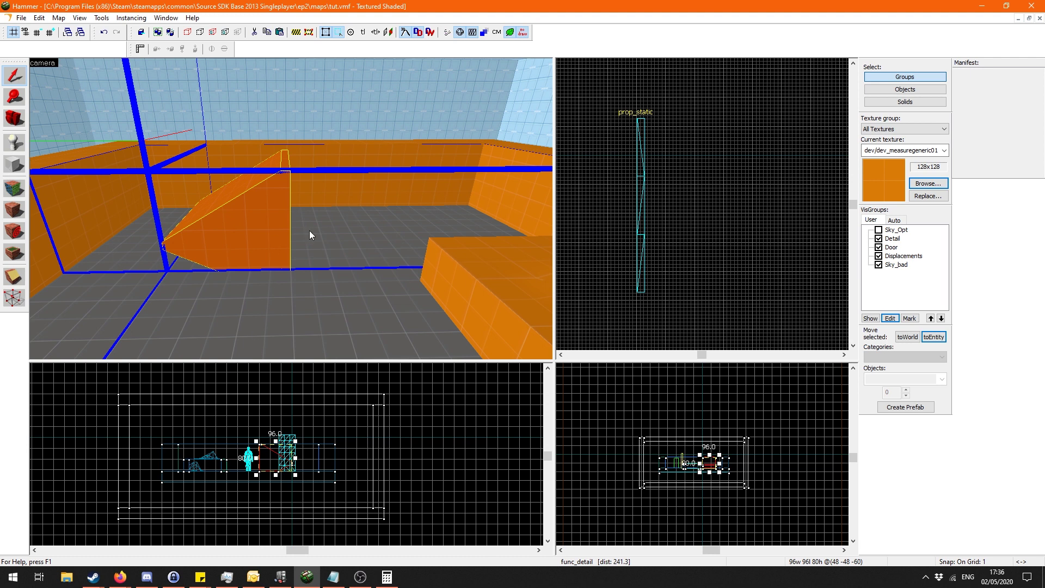
# Check the hammer vid.txt notes in Notepad, and select the room's floor brush in Hammer with the door prop in view.
pyautogui.click(335, 576)
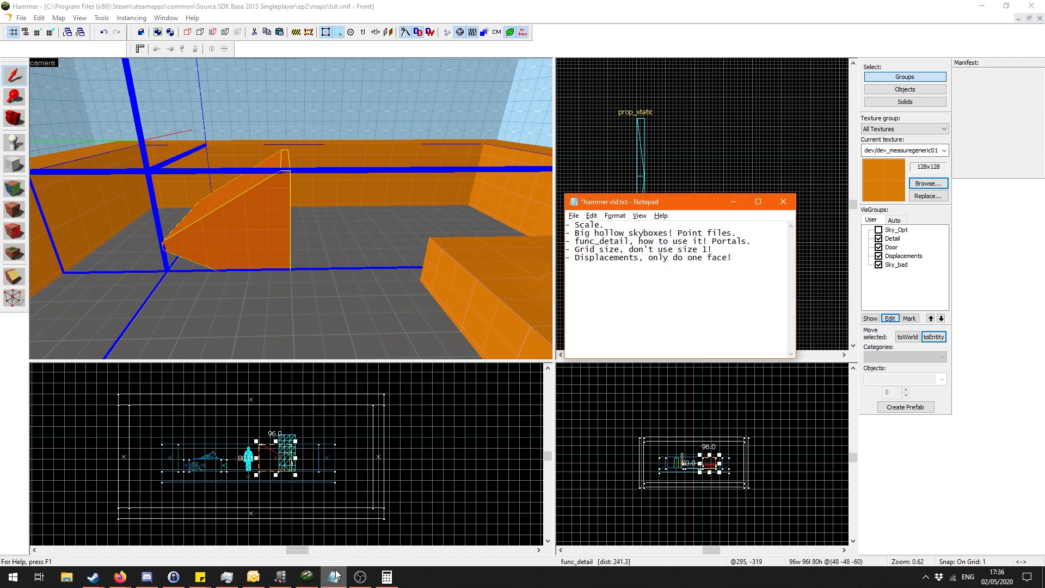
pyautogui.click(335, 576)
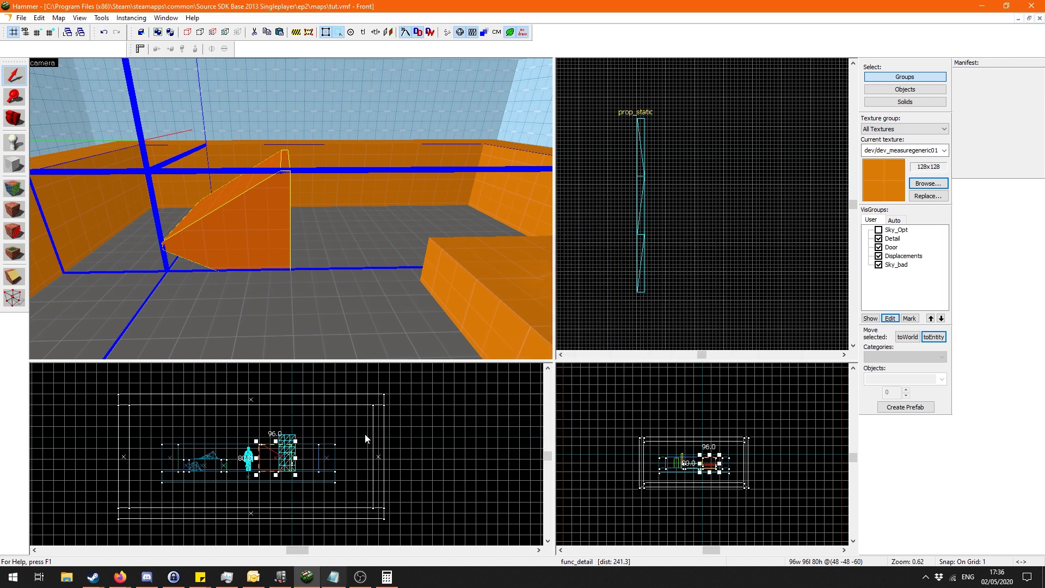
pyautogui.click(343, 256)
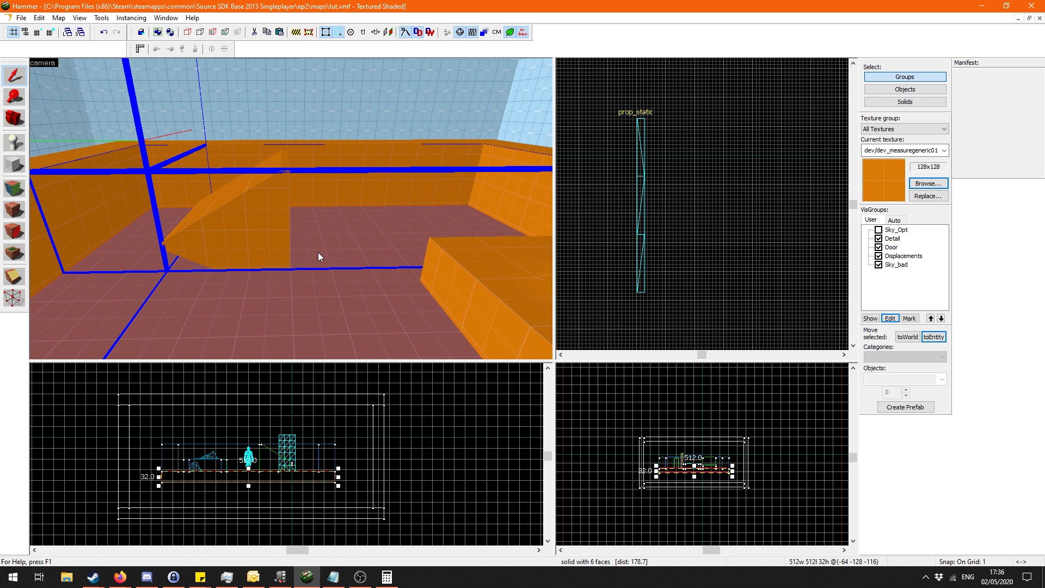
pyautogui.click(16, 118)
pyautogui.moveTo(245, 204); pyautogui.dragTo(291, 208)
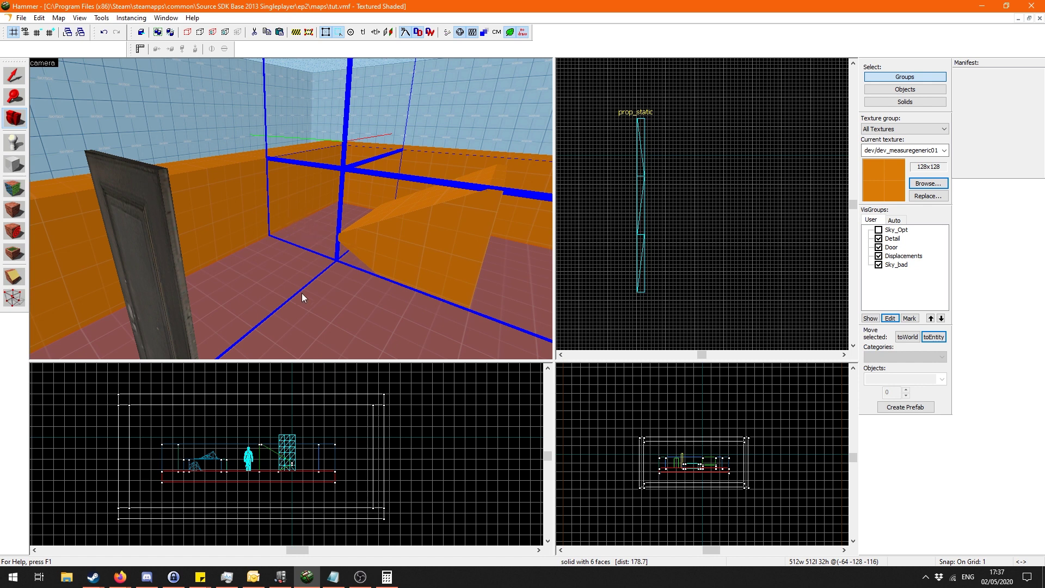
# Try several grid sizes, set the grid snap to 8, and bring up the hammer vid.txt notes in Notepad.
pyautogui.press(']')
pyautogui.press(']')
pyautogui.press(']')
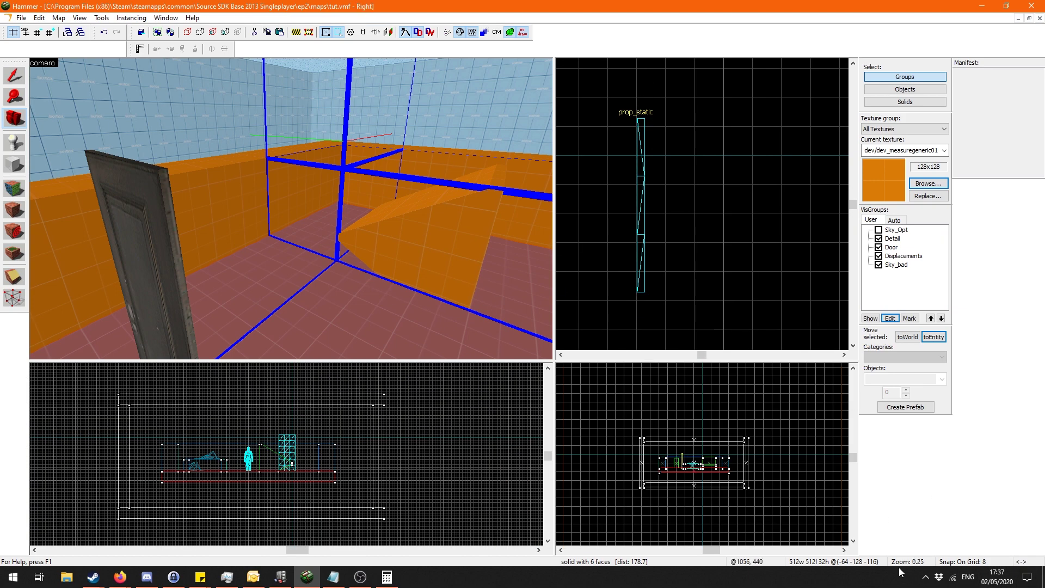
pyautogui.press('[')
pyautogui.press('[')
pyautogui.press('[')
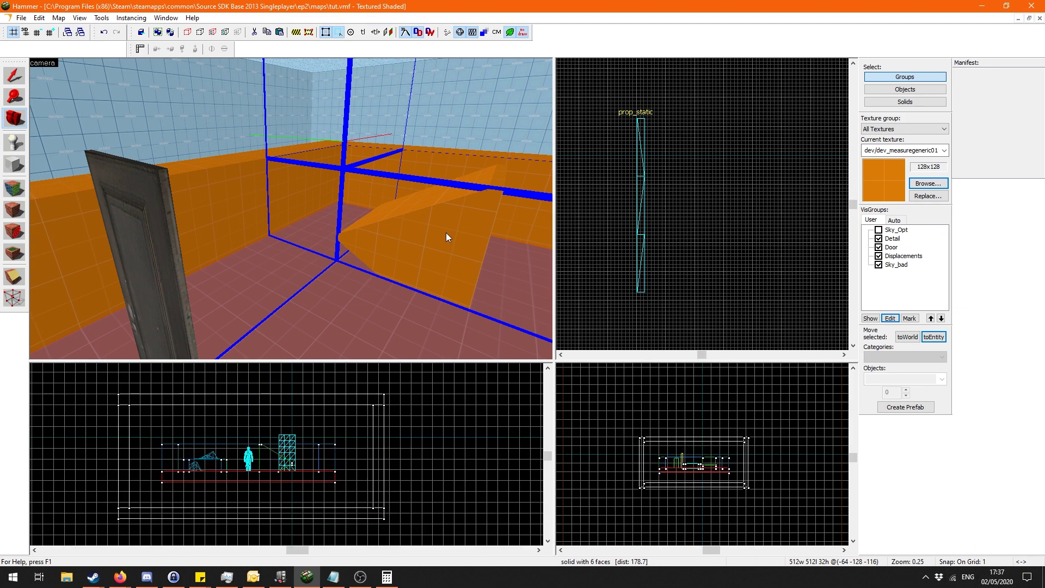
pyautogui.press(']')
pyautogui.press(']')
pyautogui.press(']')
pyautogui.press(']')
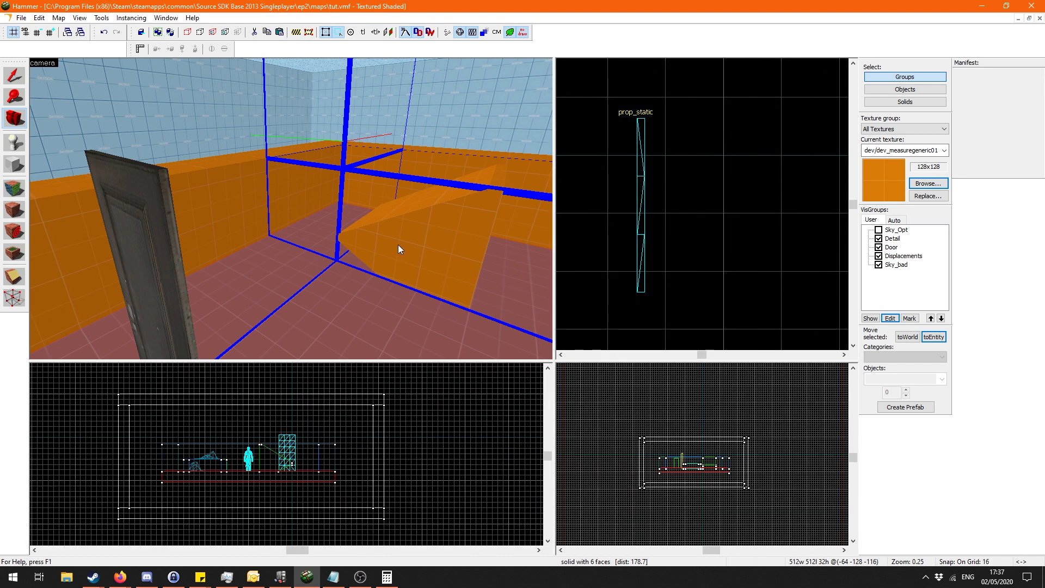
pyautogui.press('[')
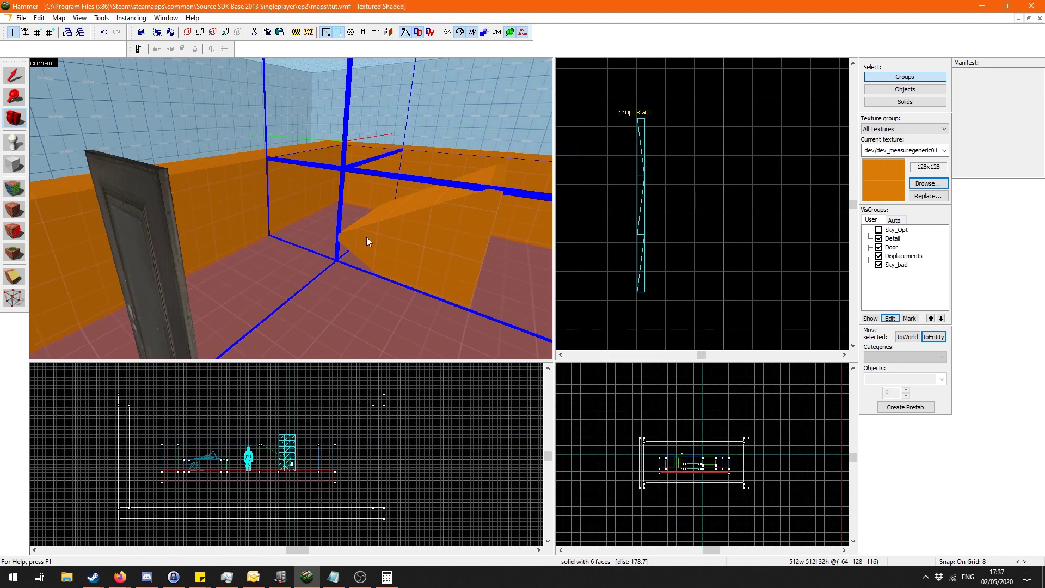
pyautogui.click(333, 576)
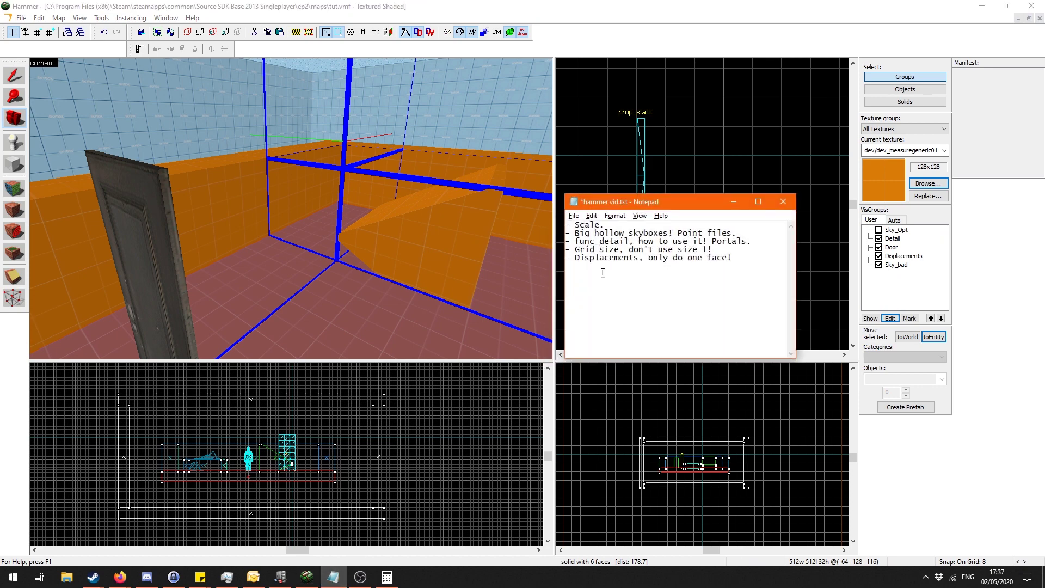
# Pick a rim face of the low orange platform for face editing, and select the displacement brush set into the platform.
pyautogui.click(497, 230)
pyautogui.press('z')
pyautogui.press('w')
pyautogui.press('z')
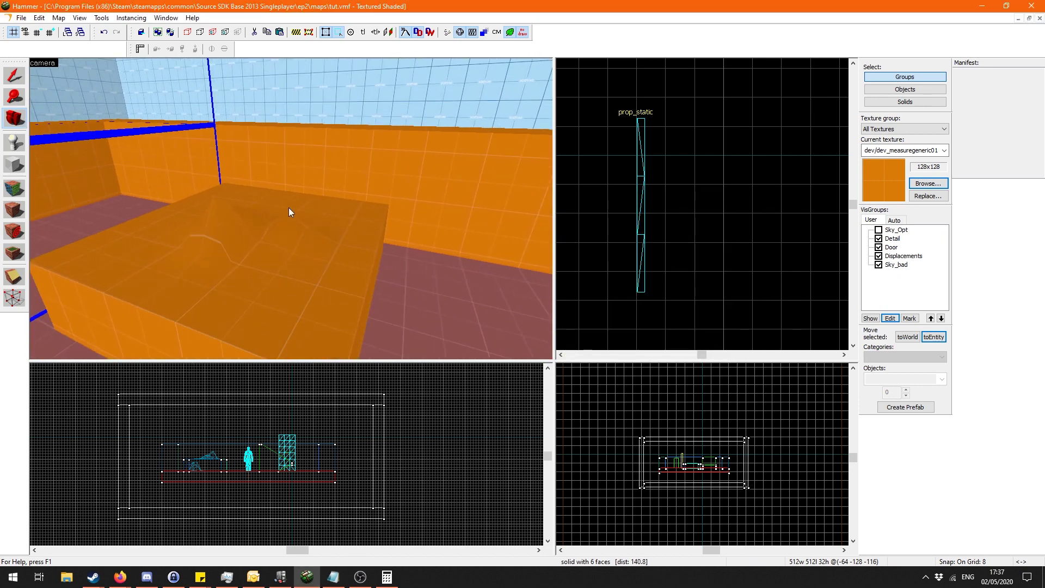
pyautogui.click(24, 188)
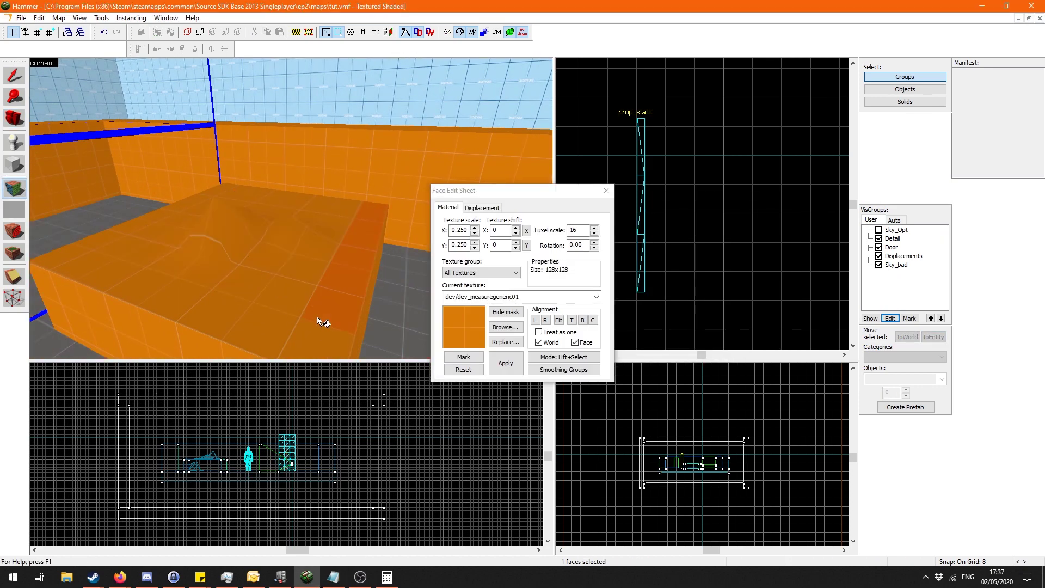
pyautogui.click(14, 75)
pyautogui.click(217, 258)
pyautogui.press('d')
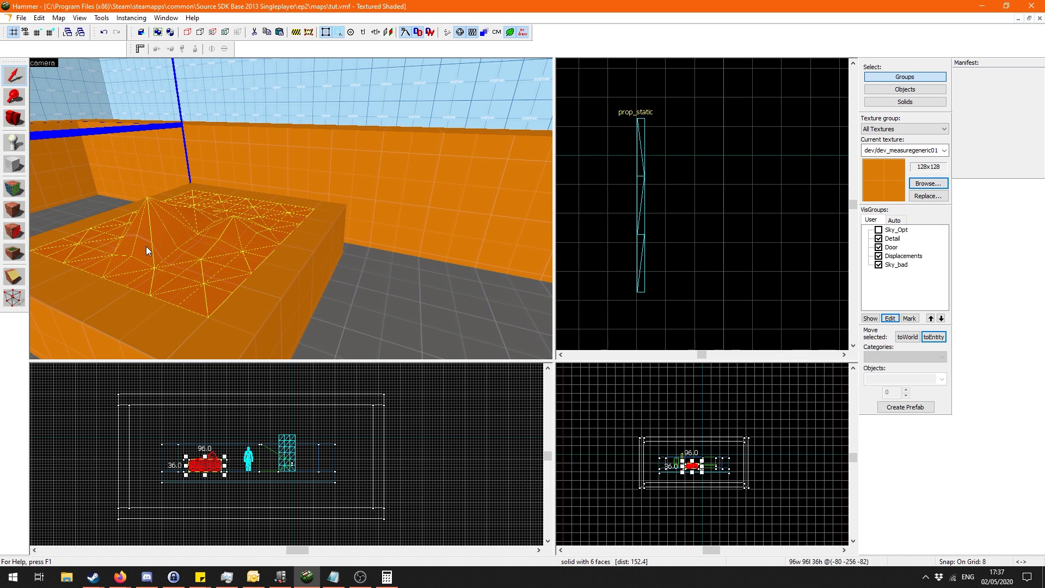
# Select only the displaced top face of the platform with the Face Edit Sheet, and close the sheet.
pyautogui.press('s')
pyautogui.press('a')
pyautogui.click(14, 189)
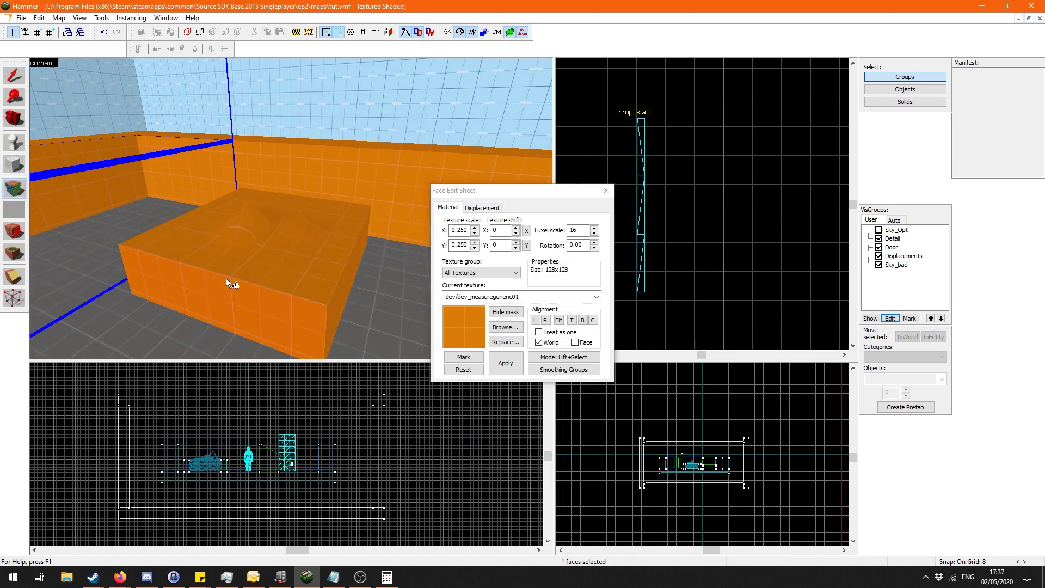
pyautogui.click(256, 240)
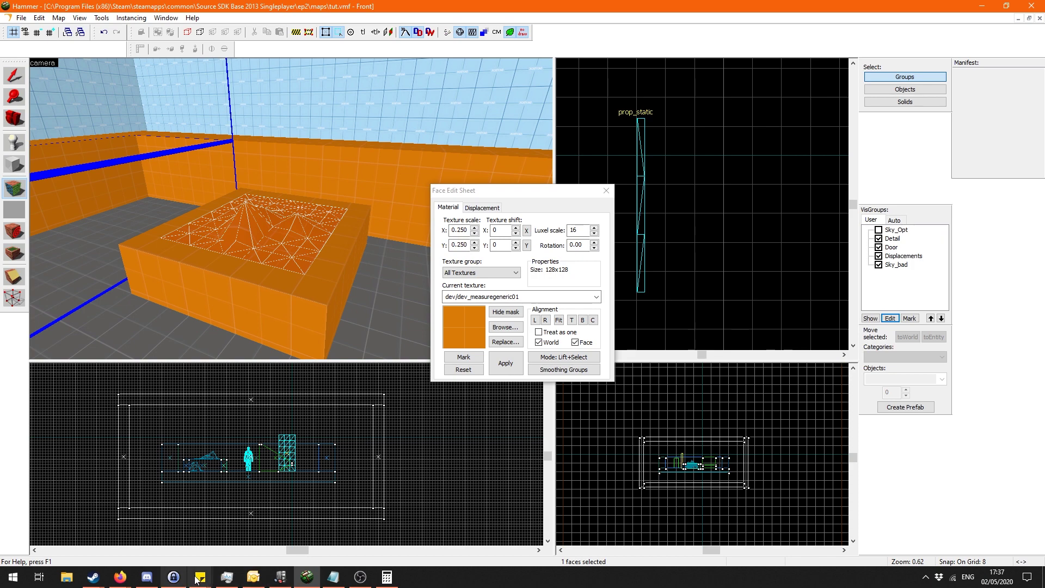
pyautogui.click(605, 191)
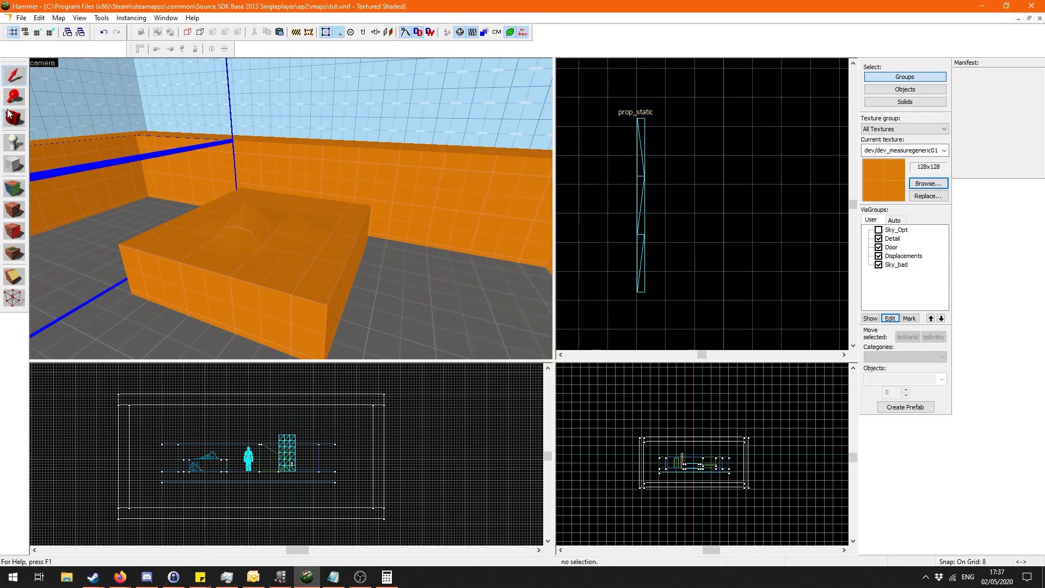
pyautogui.click(8, 114)
# Examine the whole room from several sides, including its walls, door prop, player start, displacement platform and angled detail brush.
pyautogui.press('z')
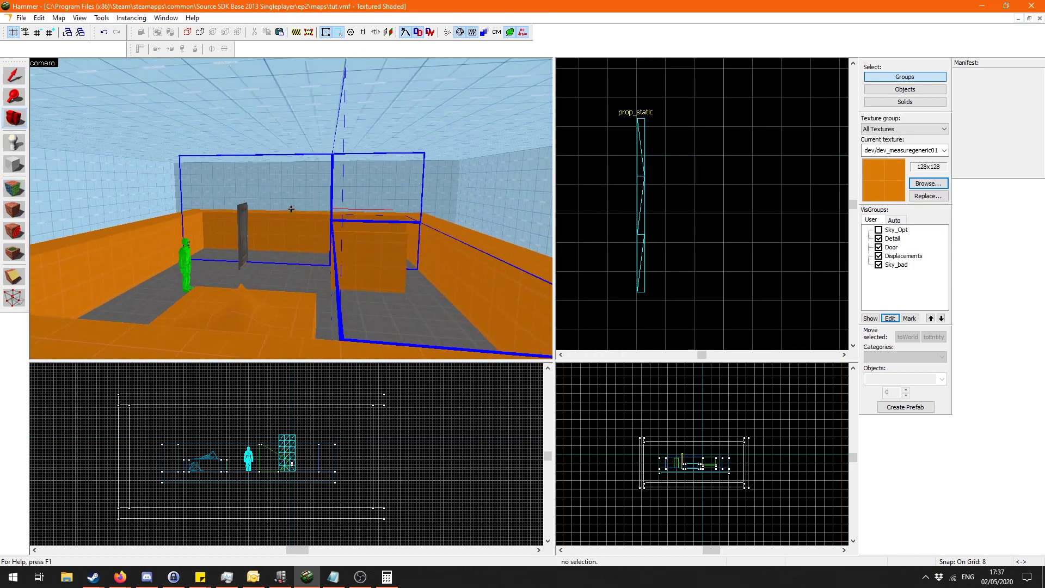
pyautogui.press('d')
pyautogui.press('w')
pyautogui.press('s')
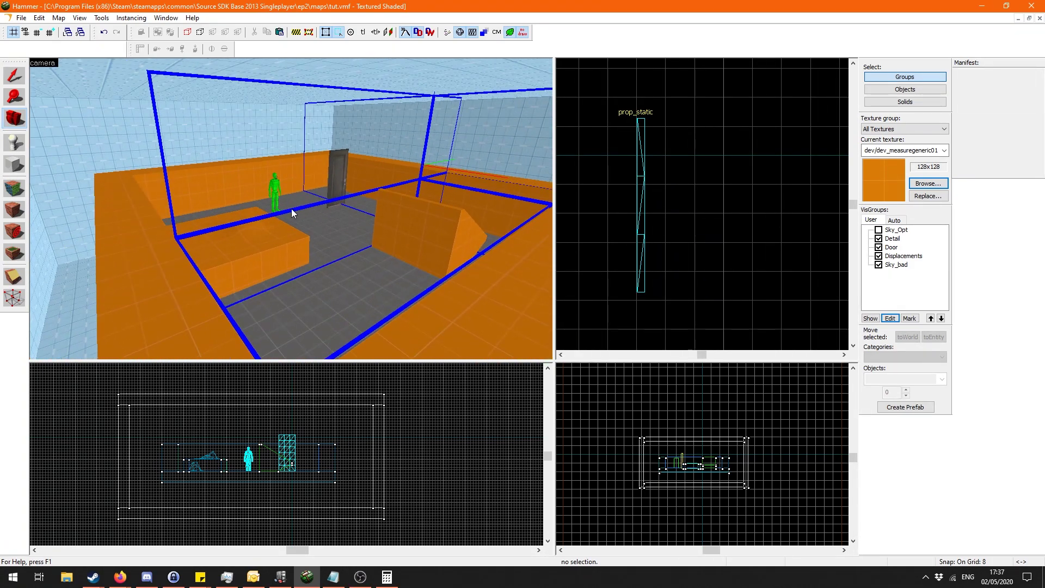
pyautogui.press('z')
pyautogui.press('s')
pyautogui.press('w')
pyautogui.press('z')
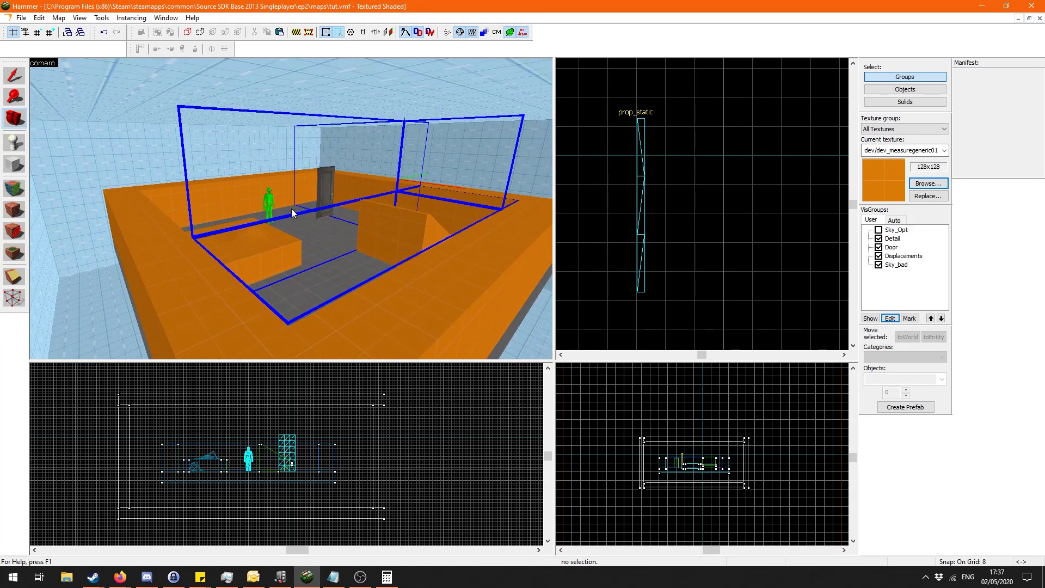
pyautogui.press('w')
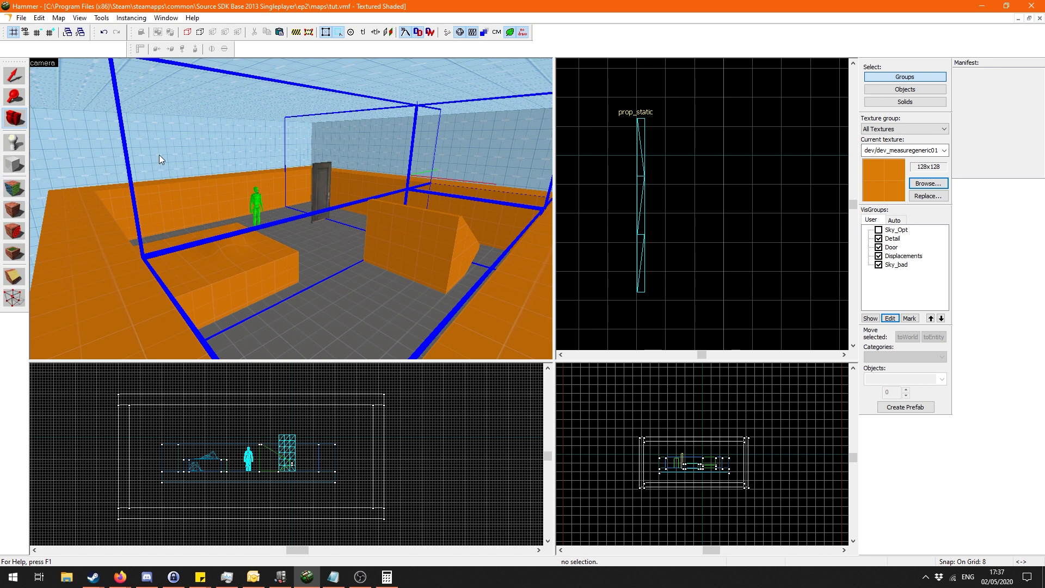
pyautogui.press('z')
pyautogui.press('d')
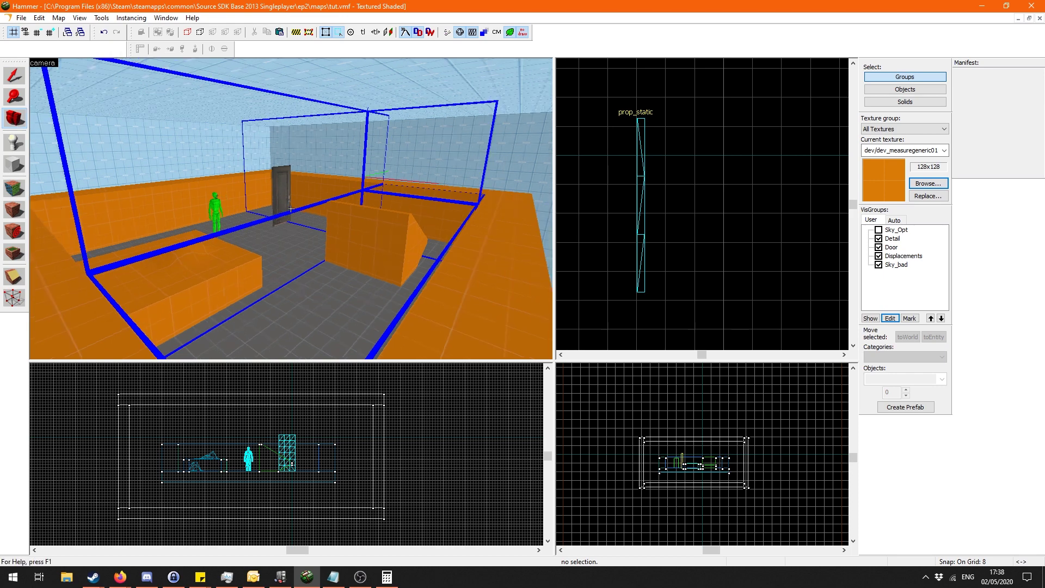
pyautogui.press('z')
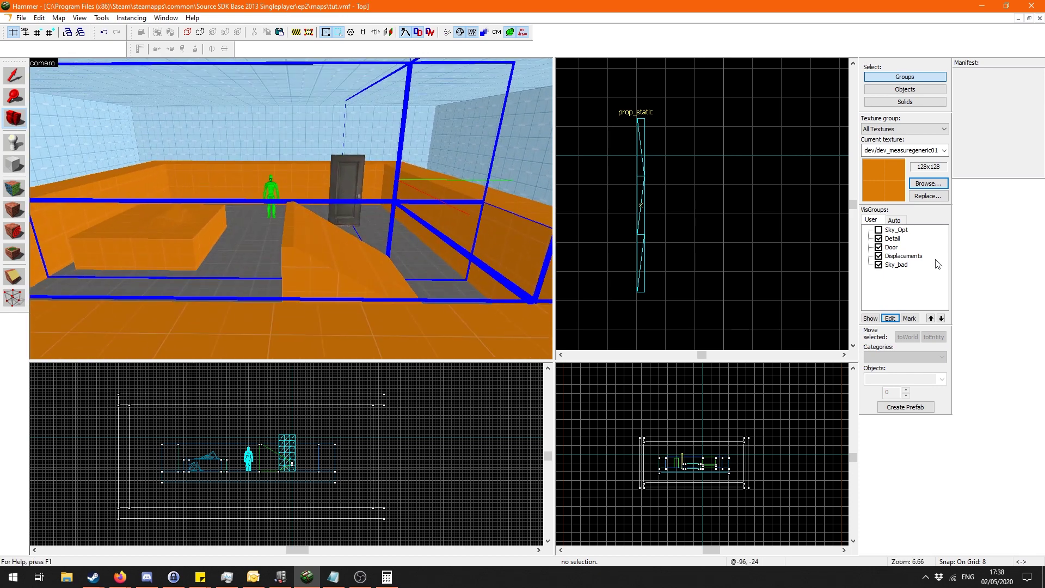
# Show the Sky_Opt VisGroup, hide the Sky_bad VisGroup, and return the camera to the inside of the room.
pyautogui.click(878, 230)
pyautogui.click(879, 264)
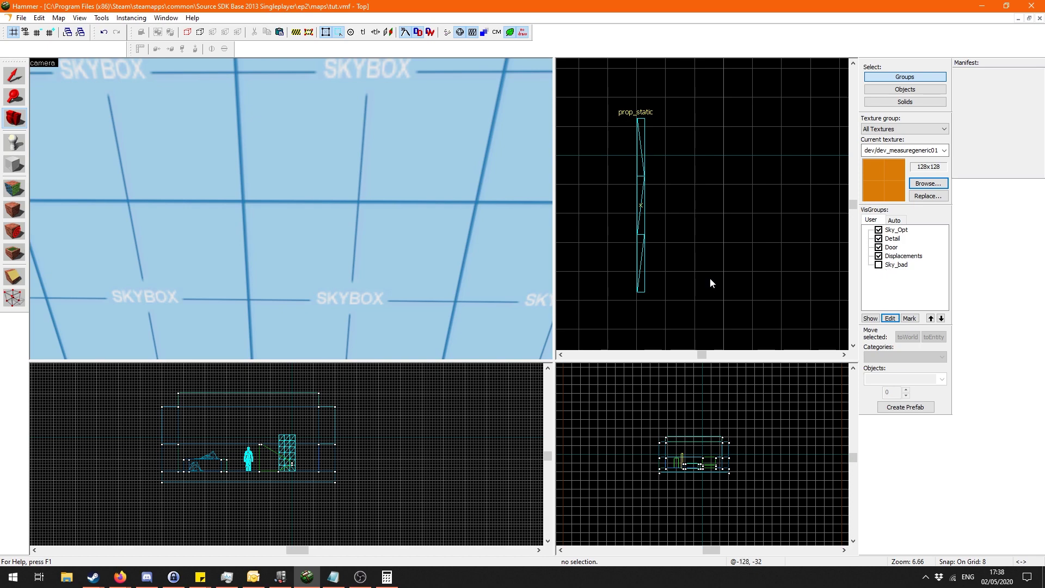
pyautogui.press('z')
pyautogui.press('s')
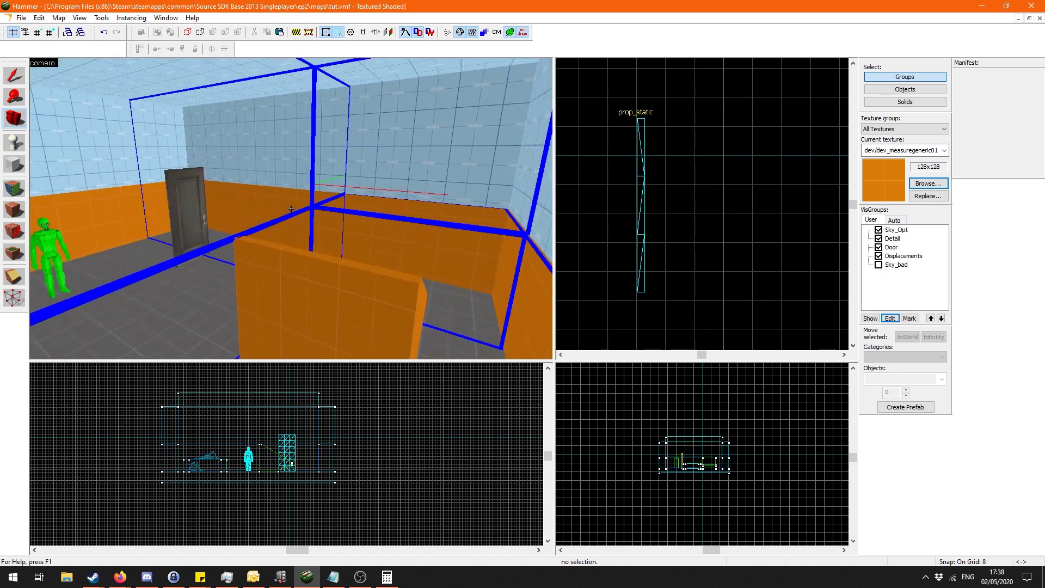
pyautogui.press('z')
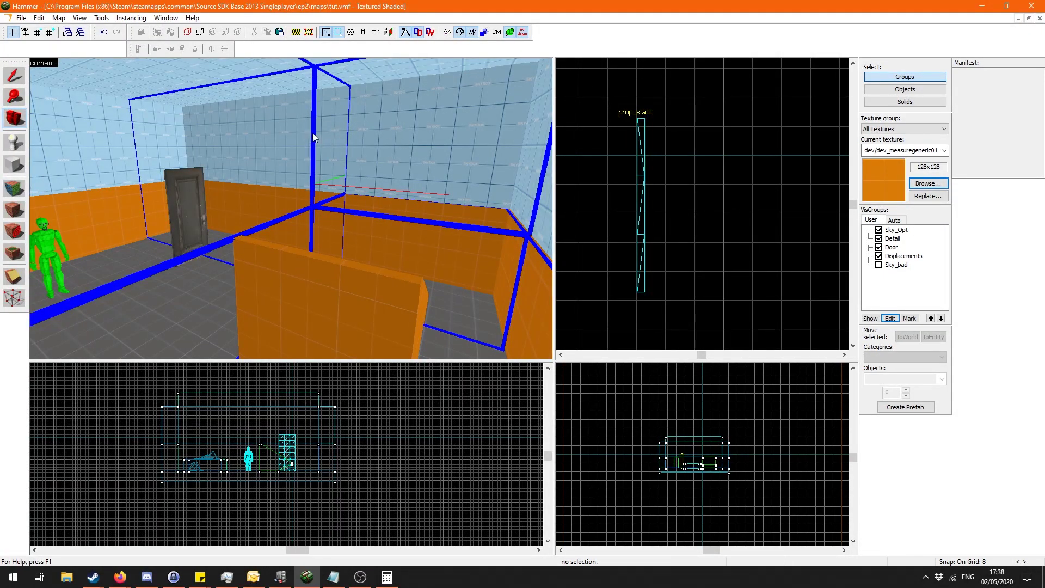
# Examine how the Sky_Opt skybox brushes sit on the room's walls, in the 3D view and the zoomed-out top view.
pyautogui.press('w')
pyautogui.press('d')
pyautogui.scroll(-16, 674, 239)
pyautogui.scroll(1, 684, 296)
pyautogui.scroll(2, 685, 293)
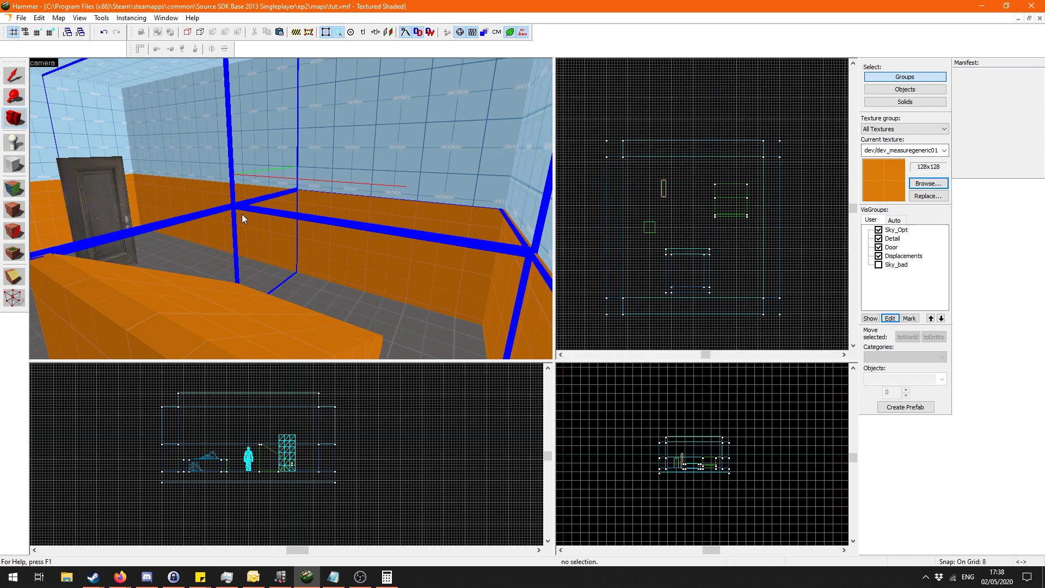
pyautogui.press('z')
pyautogui.press('d')
pyautogui.press('z')
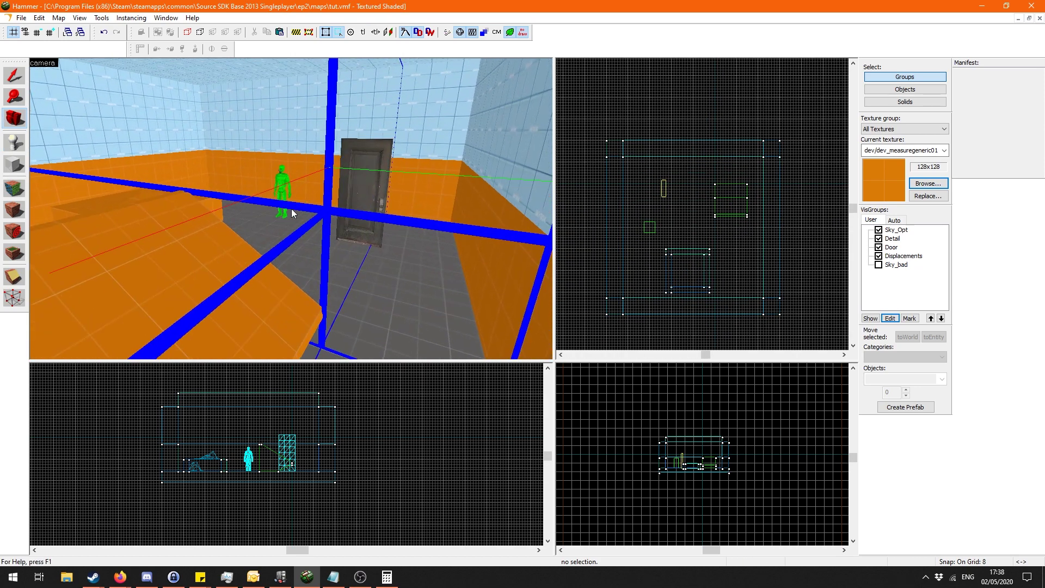
pyautogui.press('z')
pyautogui.press('a')
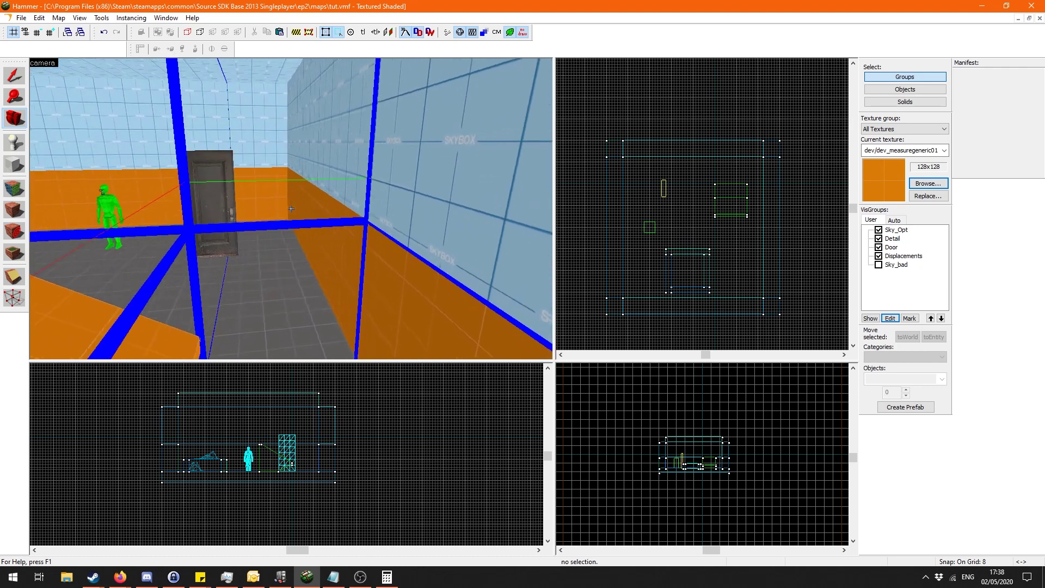
pyautogui.press('w')
pyautogui.press('s')
pyautogui.press('z')
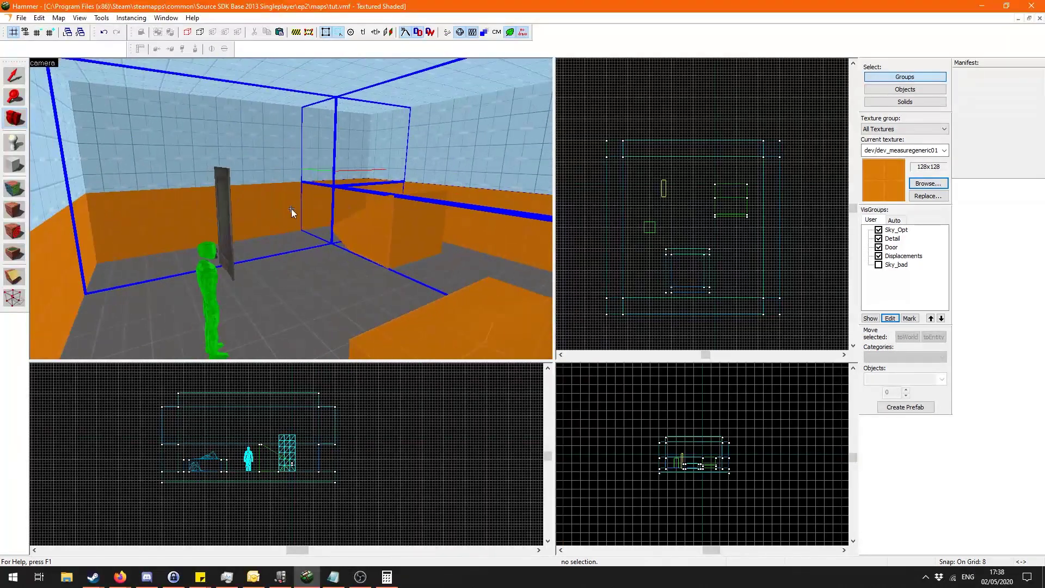
pyautogui.moveTo(260, 218)
pyautogui.mouseDown()
pyautogui.moveTo(265, 234)
pyautogui.moveTo(275, 212)
pyautogui.mouseUp()
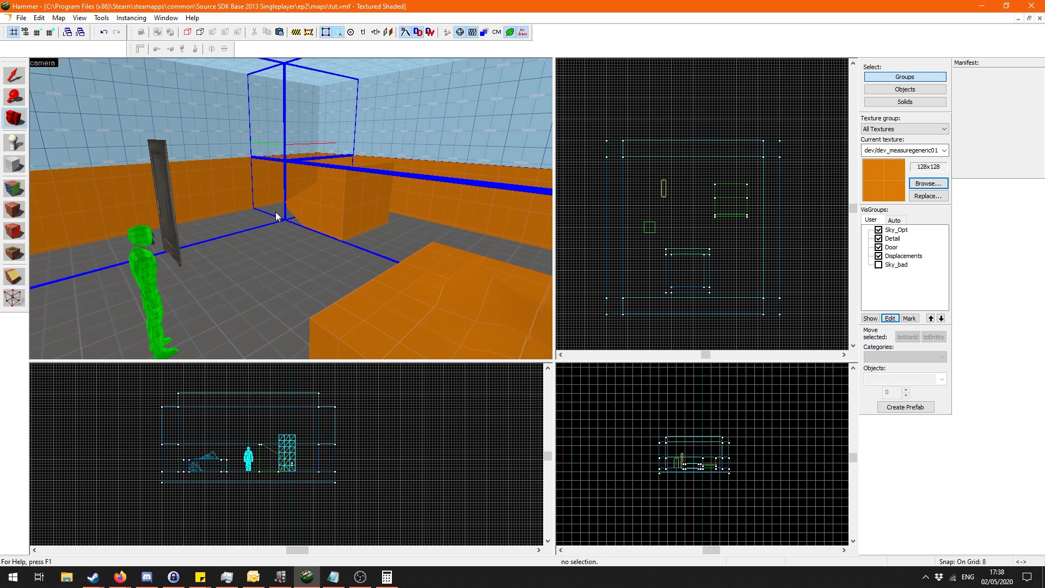
pyautogui.press('Up')
# Select the skybox brush above the orange wall and raise its bottom edge to a height of 108 units, leaving a gap.
pyautogui.click(17, 78)
pyautogui.click(211, 131)
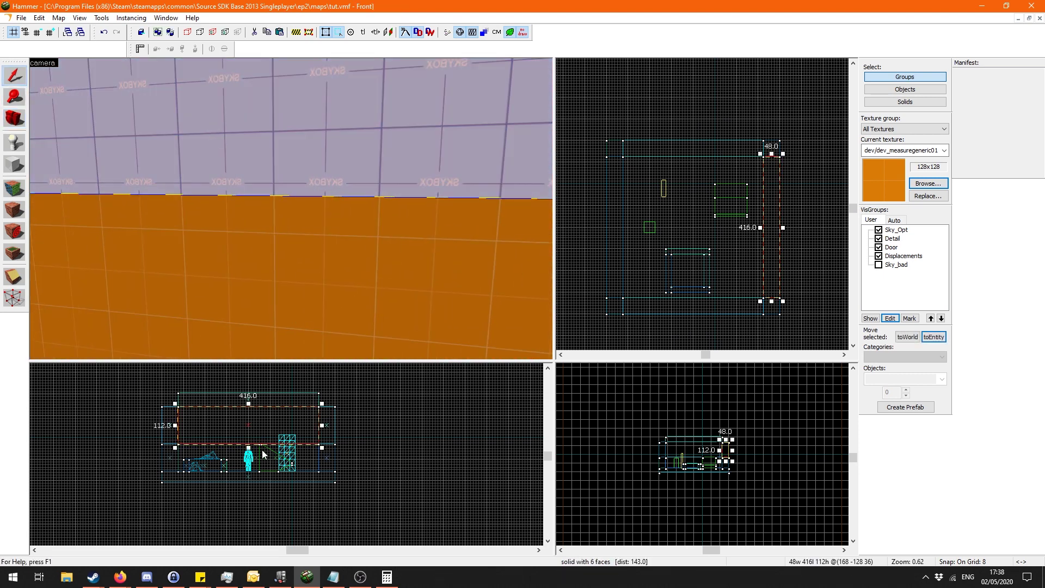
pyautogui.scroll(9, 249, 448)
pyautogui.moveTo(249, 431); pyautogui.dragTo(248, 424)
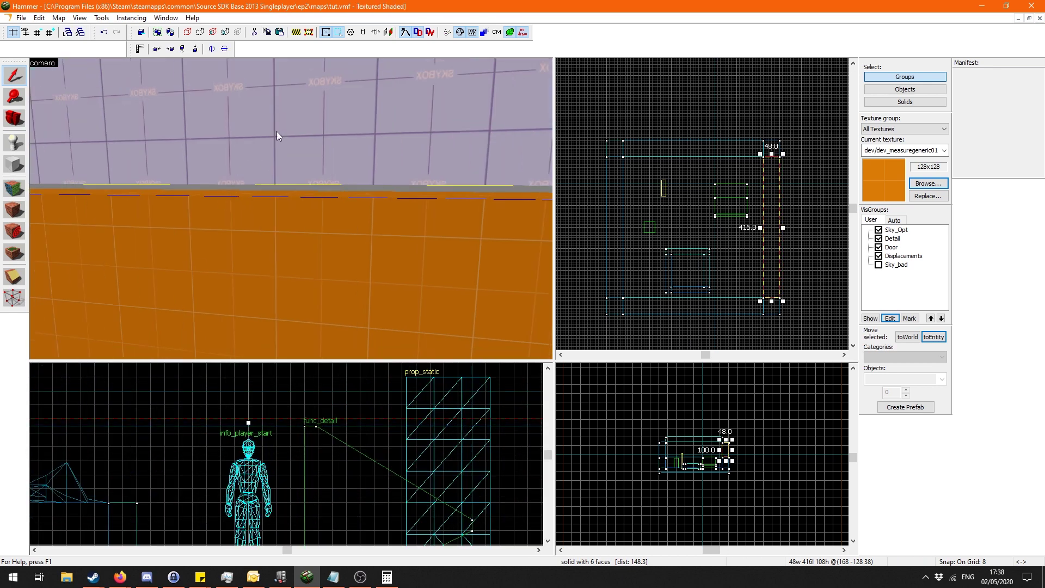
# Load the map's default pointfile, tut.lin, to trace the leak.
pyautogui.click(522, 32)
pyautogui.click(619, 350)
pyautogui.press('Return')
pyautogui.click(59, 18)
pyautogui.click(98, 149)
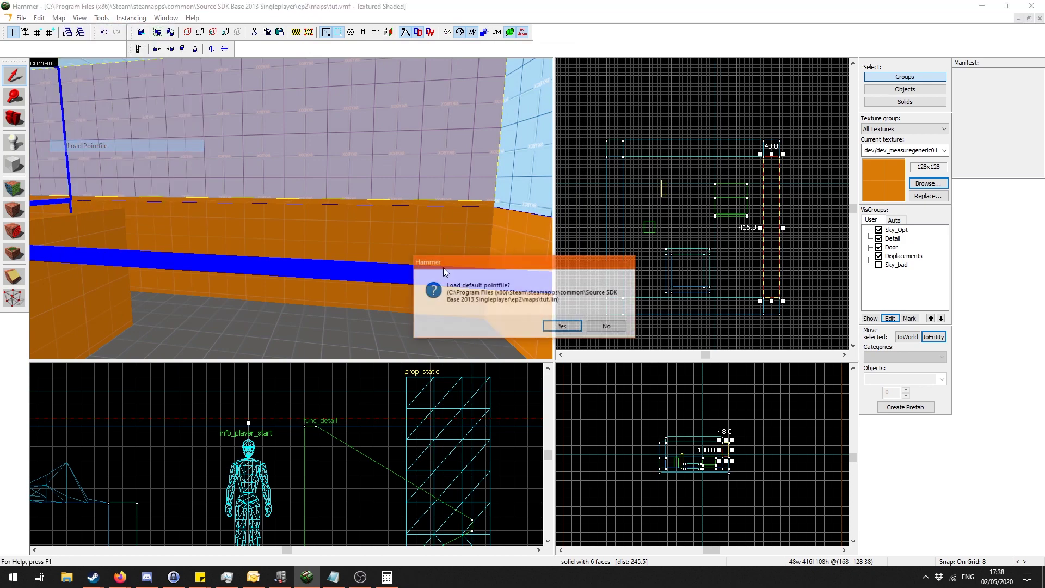
pyautogui.press('Return')
# Follow the red pointfile line through the room to the gap beneath the skybox wall brush.
pyautogui.click(12, 118)
pyautogui.press('z')
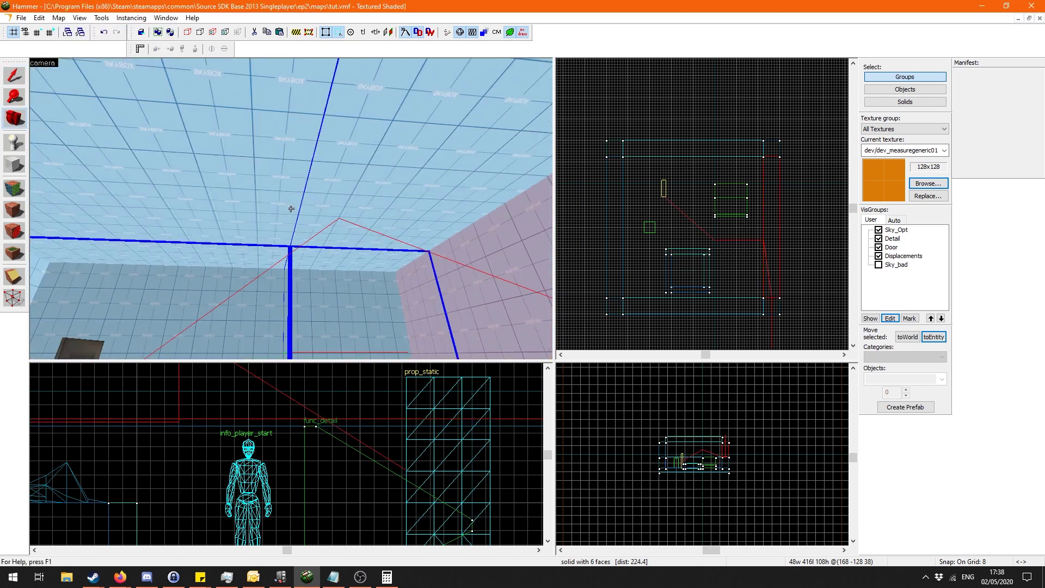
pyautogui.press('w')
pyautogui.moveTo(291, 208); pyautogui.dragTo(291, 208)
# Lower the skybox wall brush's bottom edge to close the gap, making the brush 116 units tall, and check the seam.
pyautogui.click(14, 75)
pyautogui.scroll(3, 241, 428)
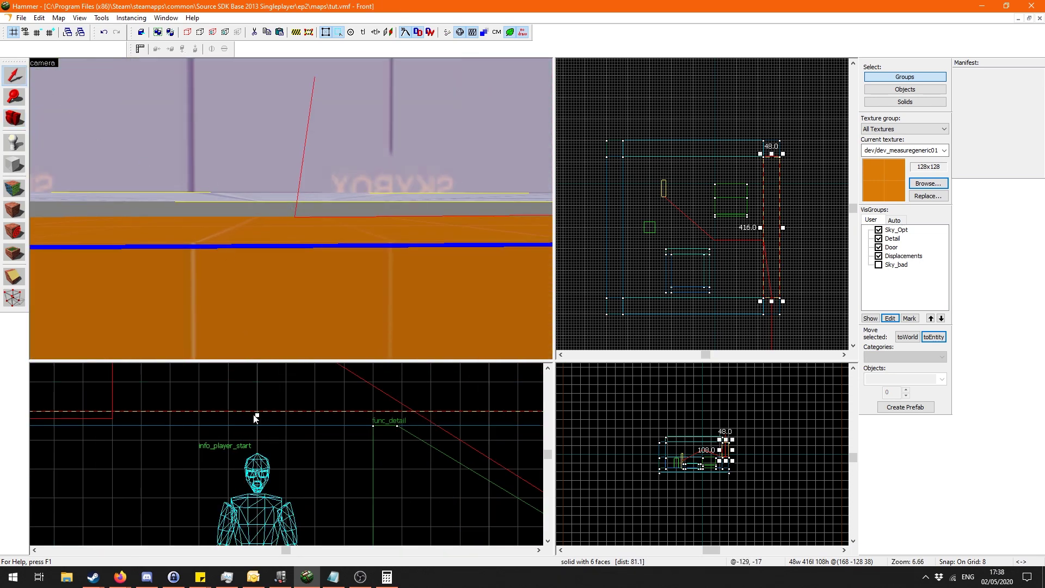
pyautogui.click(259, 418)
pyautogui.moveTo(263, 436); pyautogui.dragTo(264, 437)
pyautogui.scroll(-5, 237, 179)
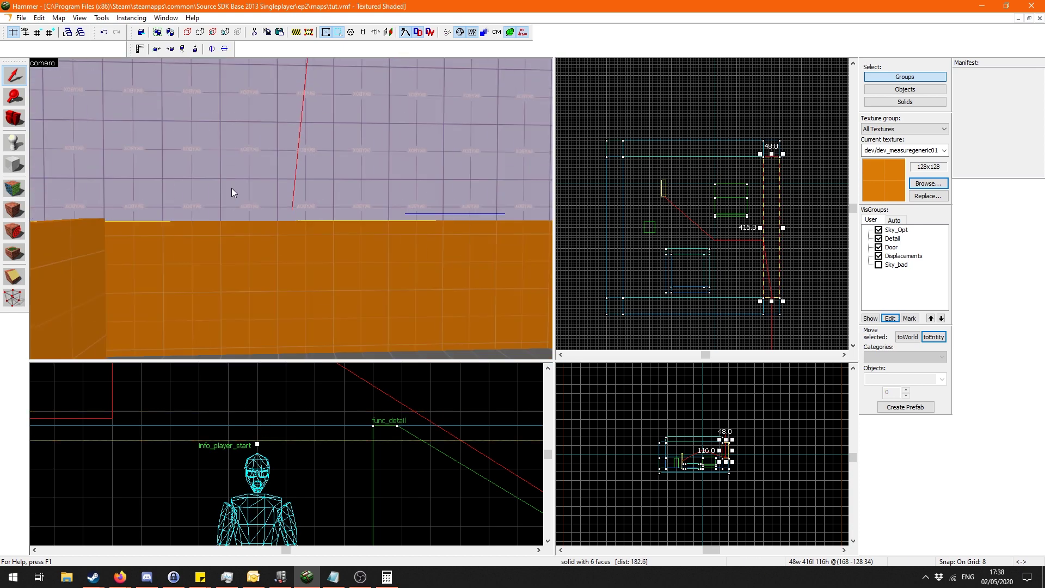
pyautogui.scroll(-3, 232, 189)
pyautogui.click(14, 118)
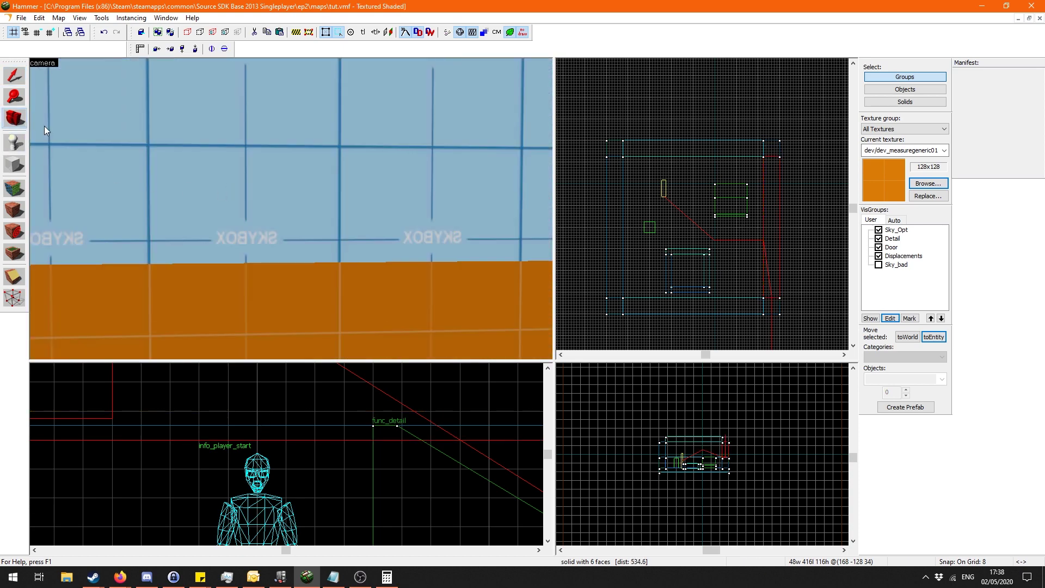
pyautogui.moveTo(163, 163); pyautogui.dragTo(293, 214)
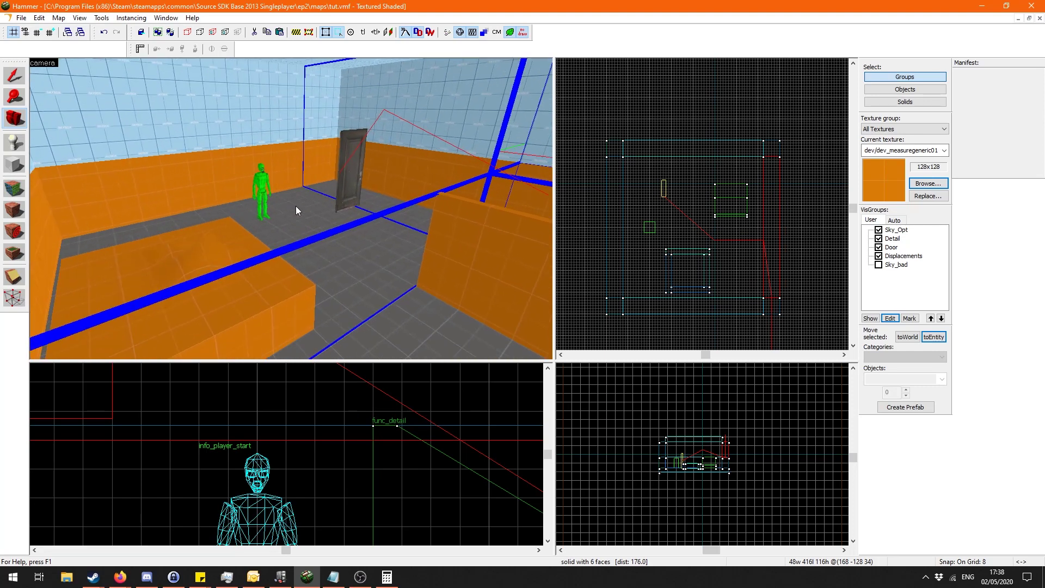